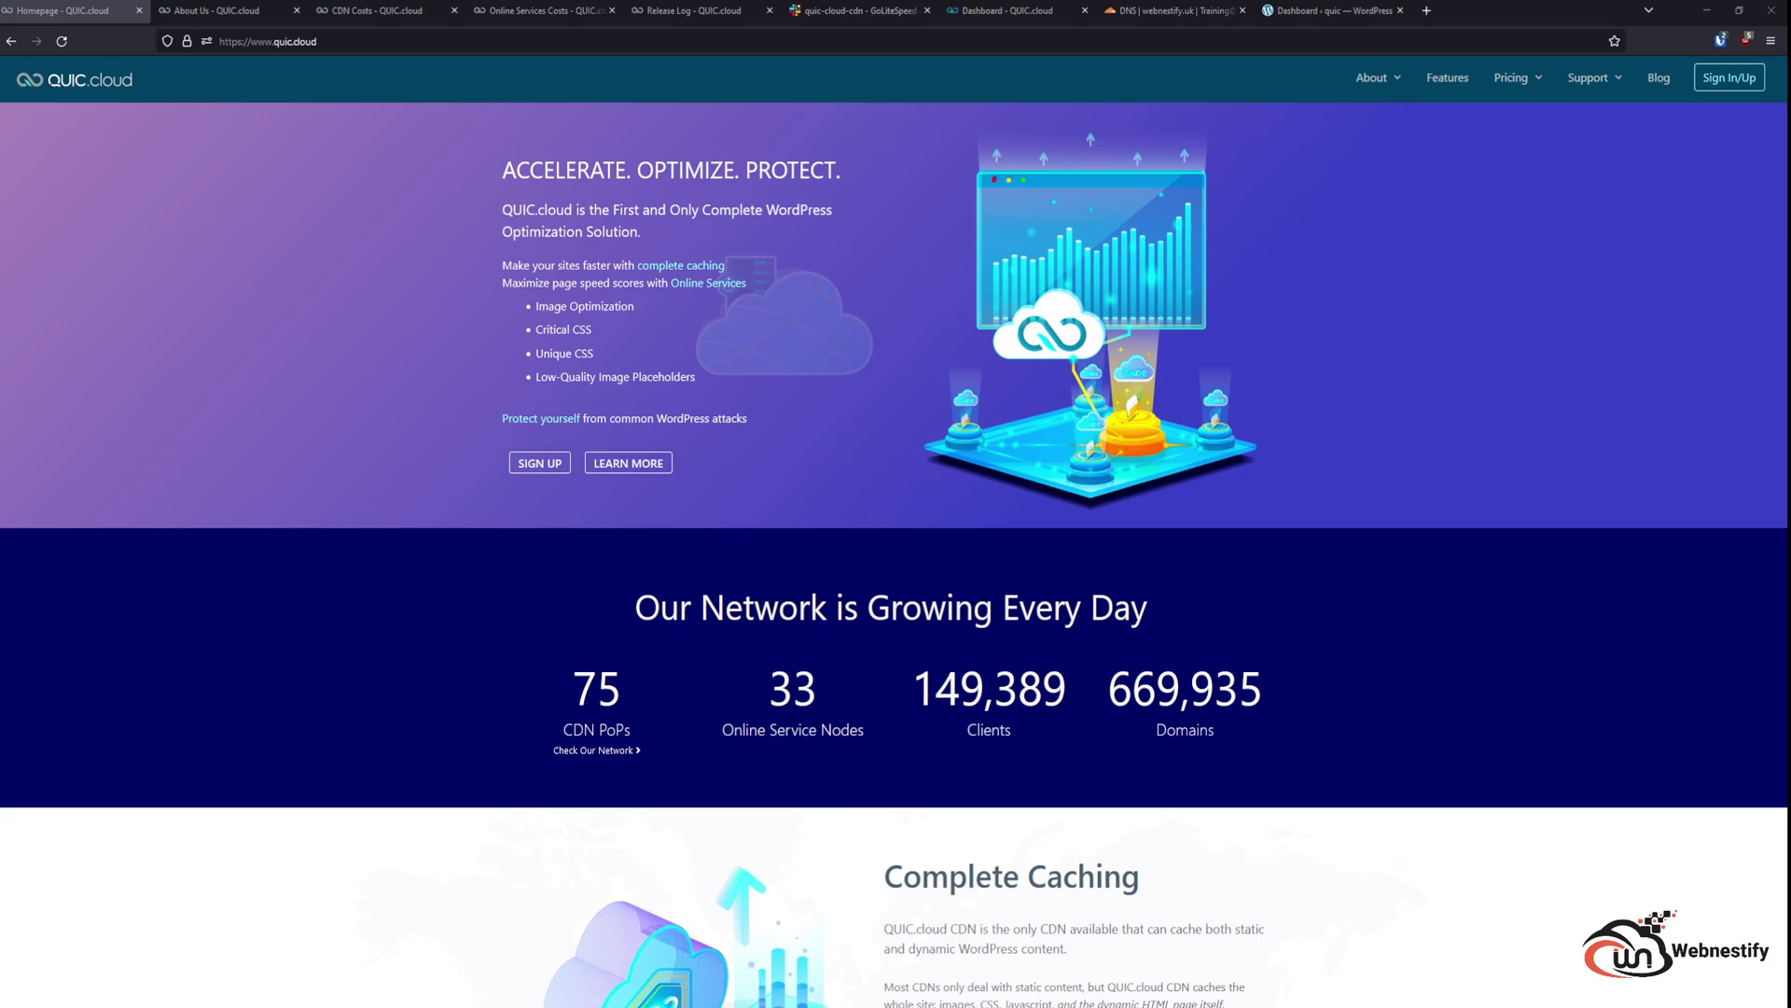
Step: Show the About the QUIC.cloud Team section, which describes the company founded in 2019
{"action": "scroll", "coordinate": [896, 550], "scroll_direction": "down", "scroll_amount": 3}
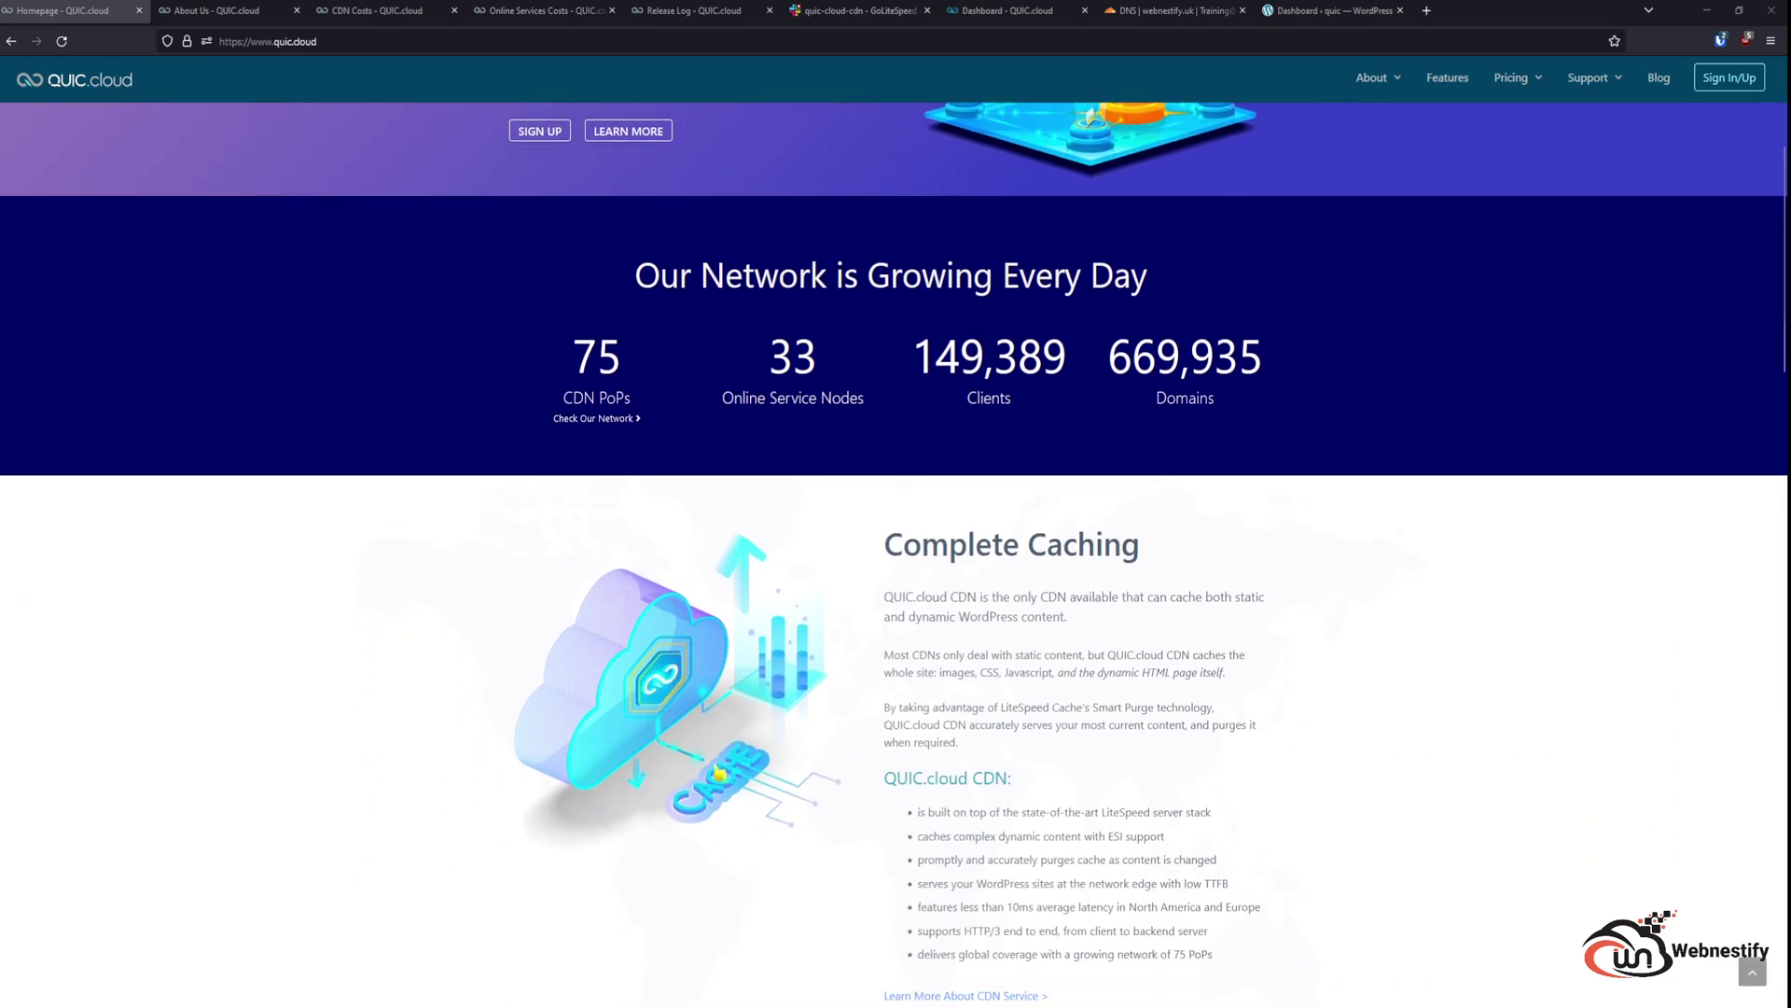
{"action": "scroll", "coordinate": [896, 551], "scroll_direction": "down", "scroll_amount": 1}
{"action": "scroll", "coordinate": [895, 551], "scroll_direction": "down", "scroll_amount": 1}
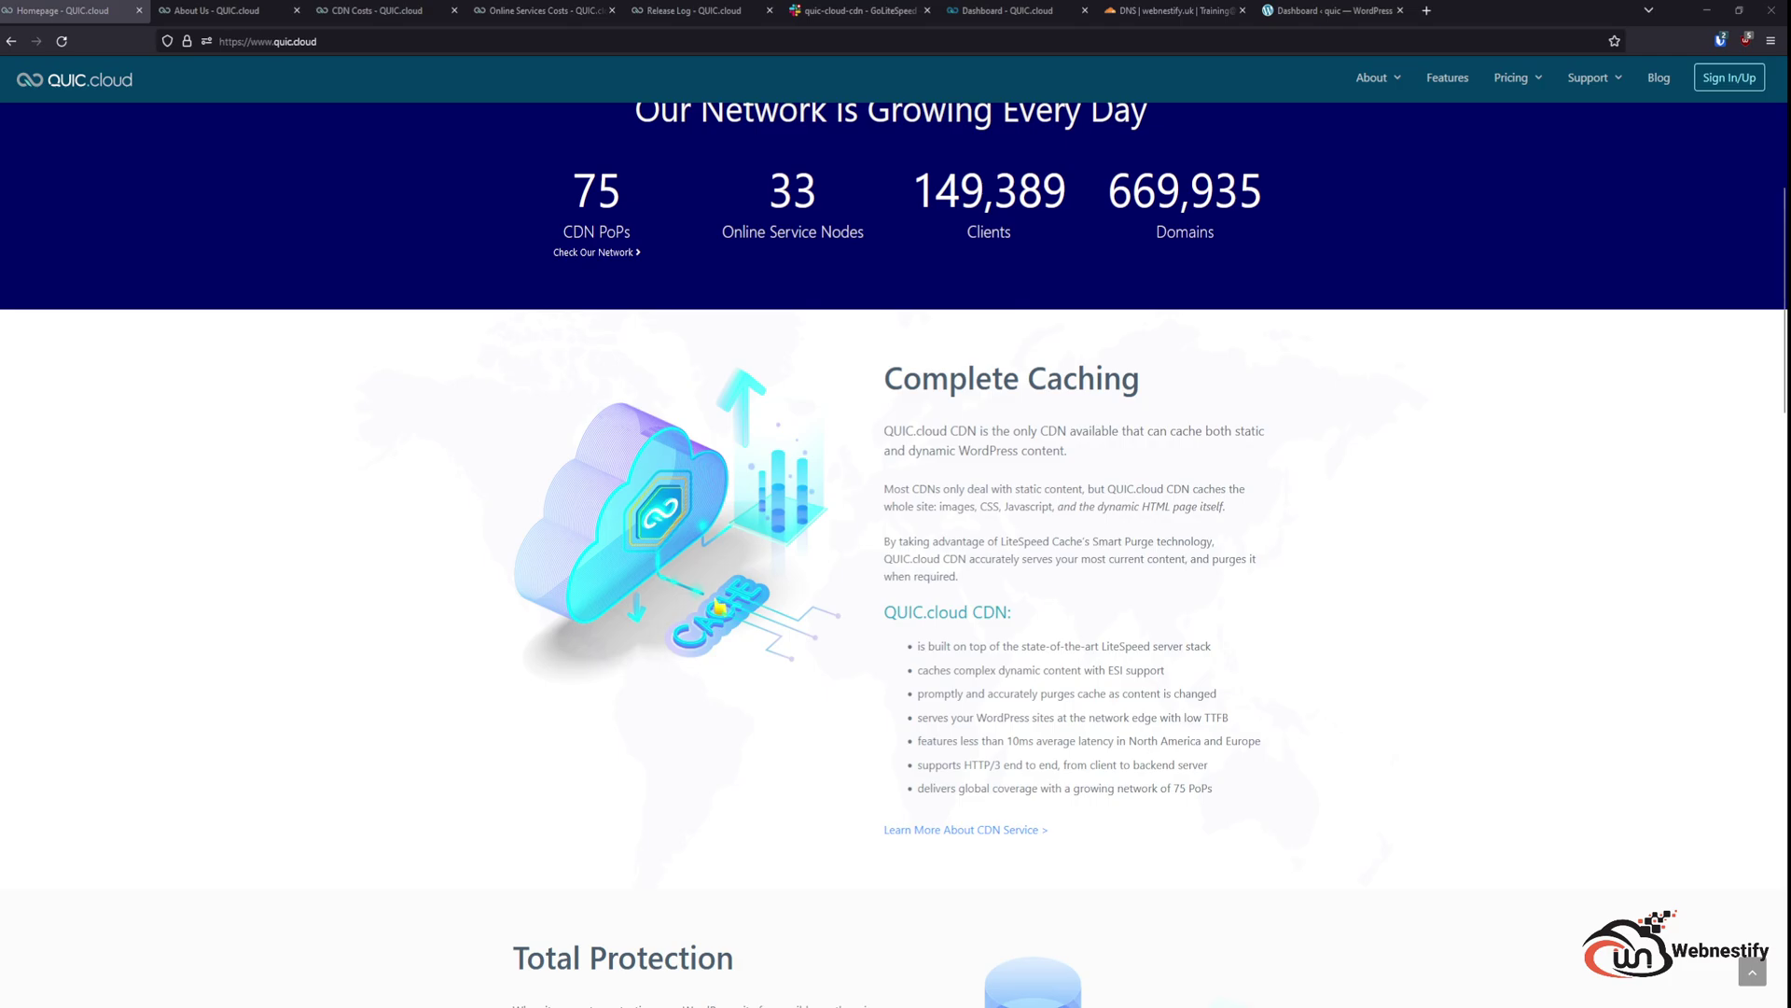
{"action": "scroll", "coordinate": [896, 551], "scroll_direction": "up", "scroll_amount": 5}
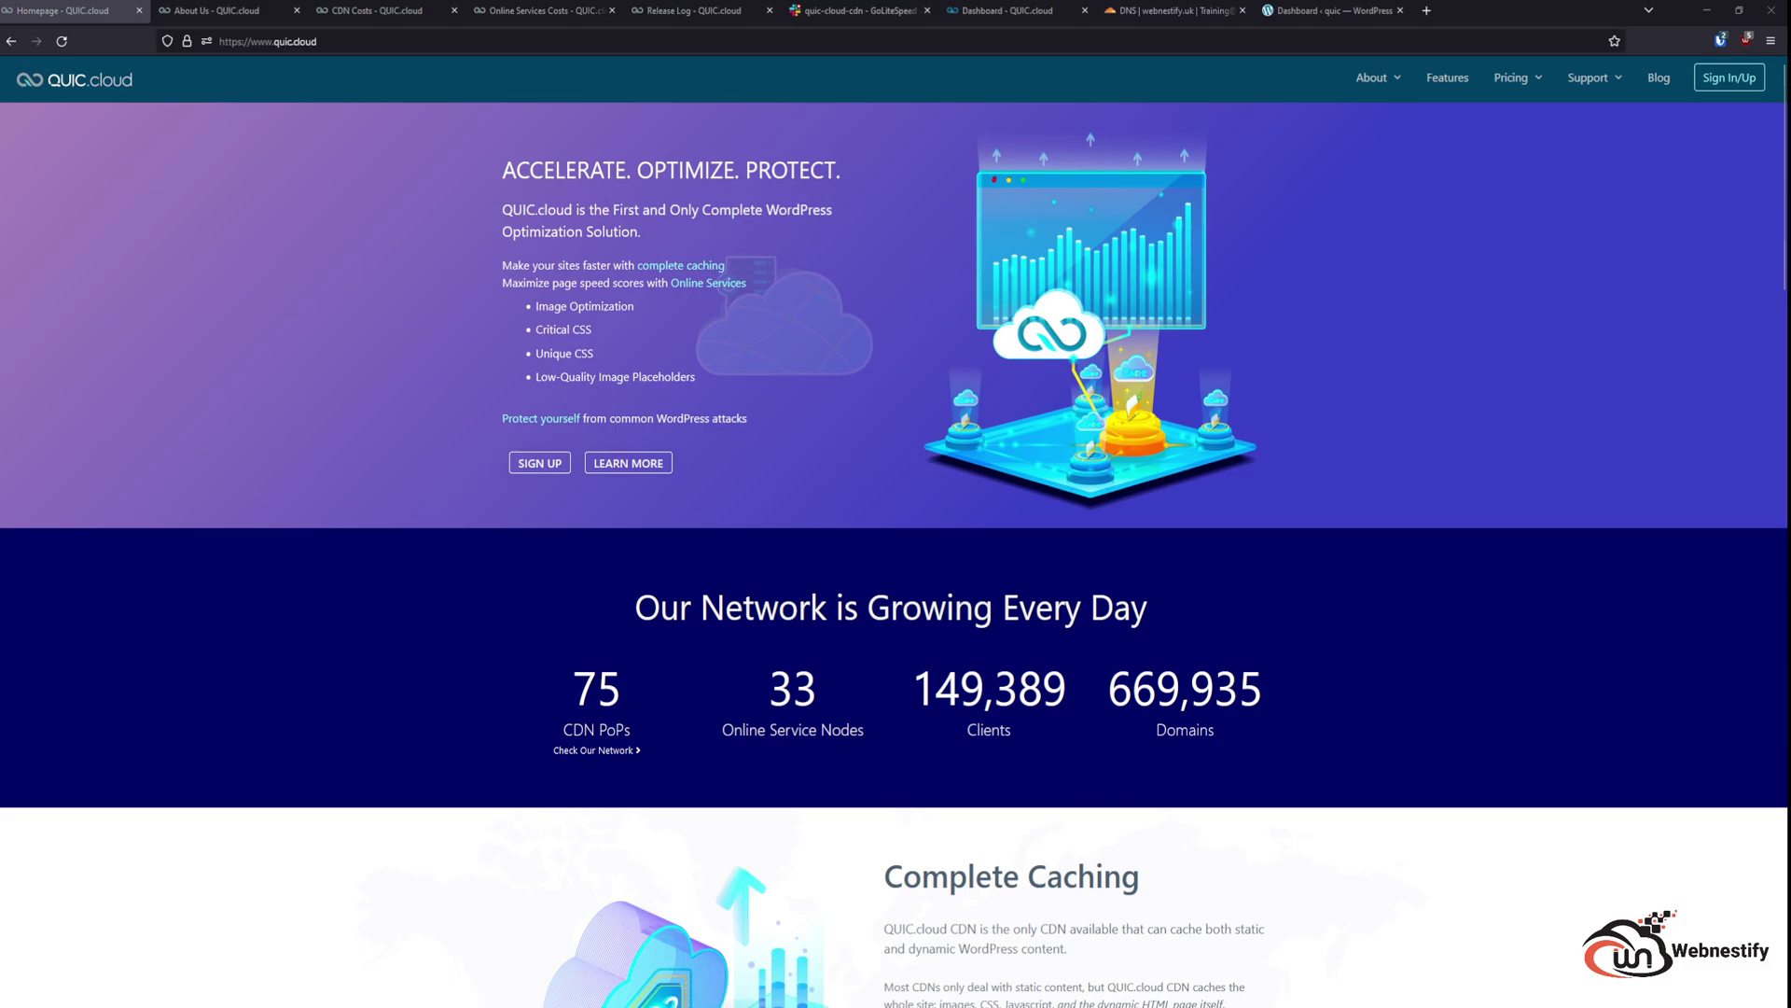
{"action": "left_click", "coordinate": [217, 10]}
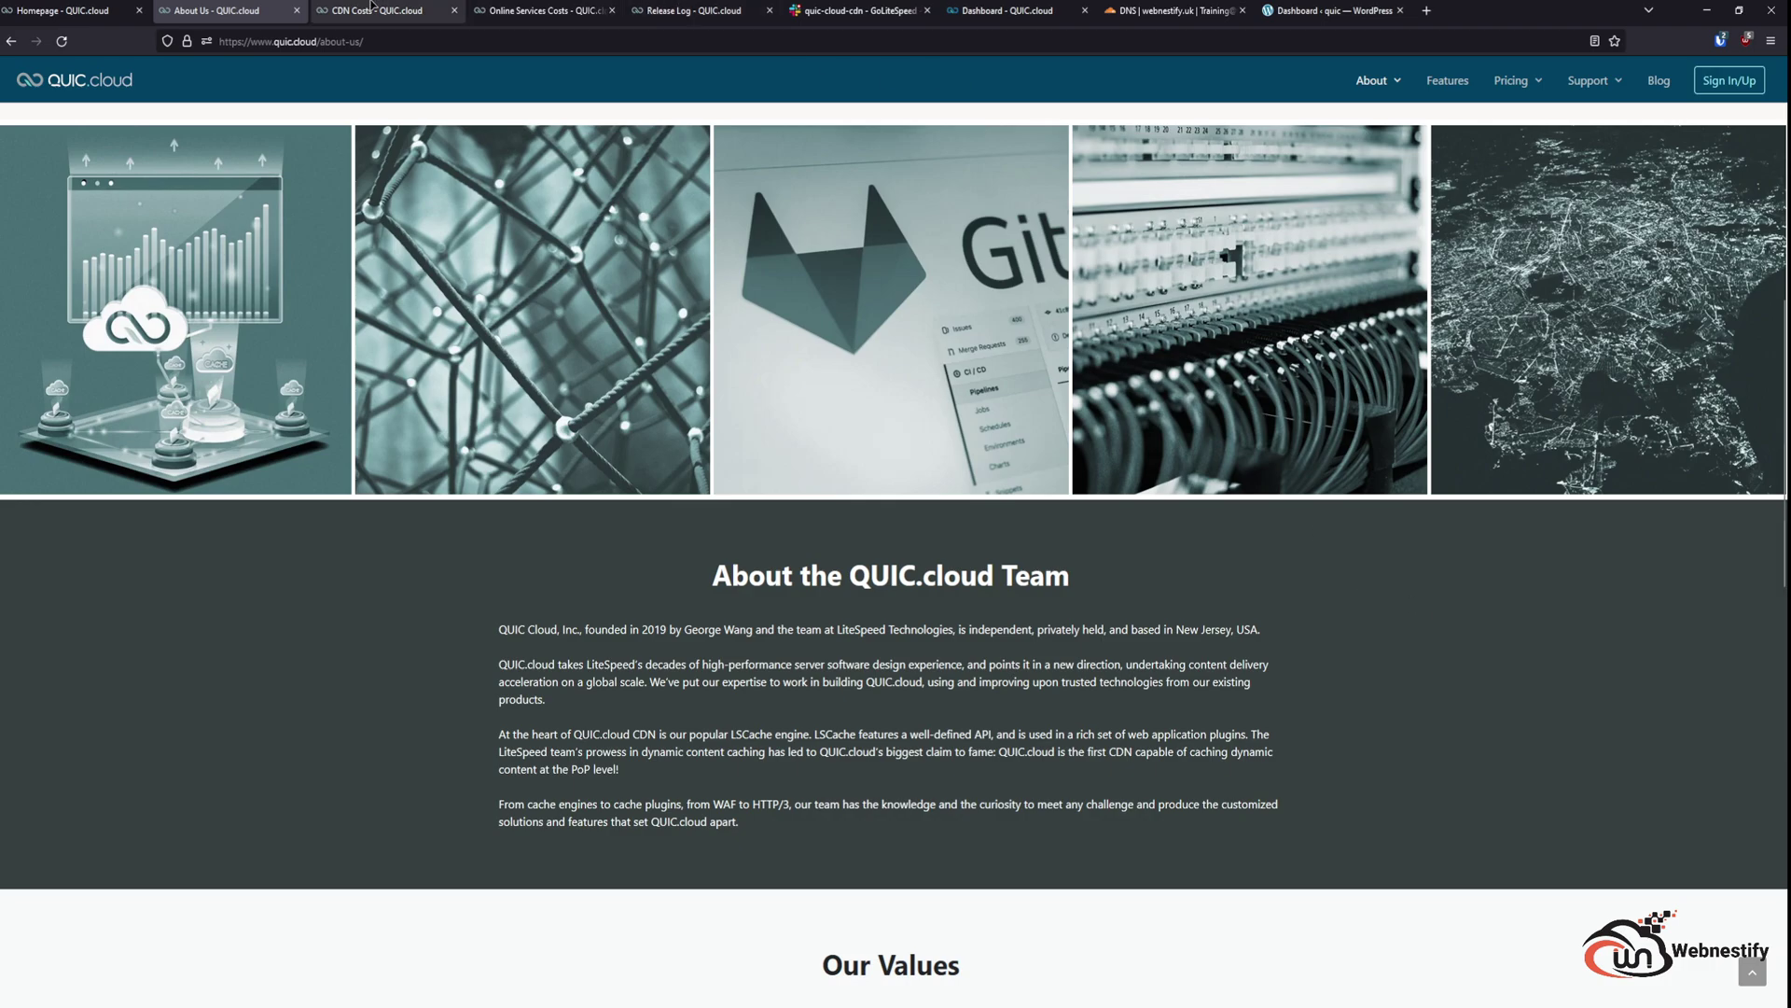
Step: Bring up CDN Costs and read from The Free Plan down to the Standard Plan's DDoS protection and analytics
{"action": "left_click", "coordinate": [372, 7]}
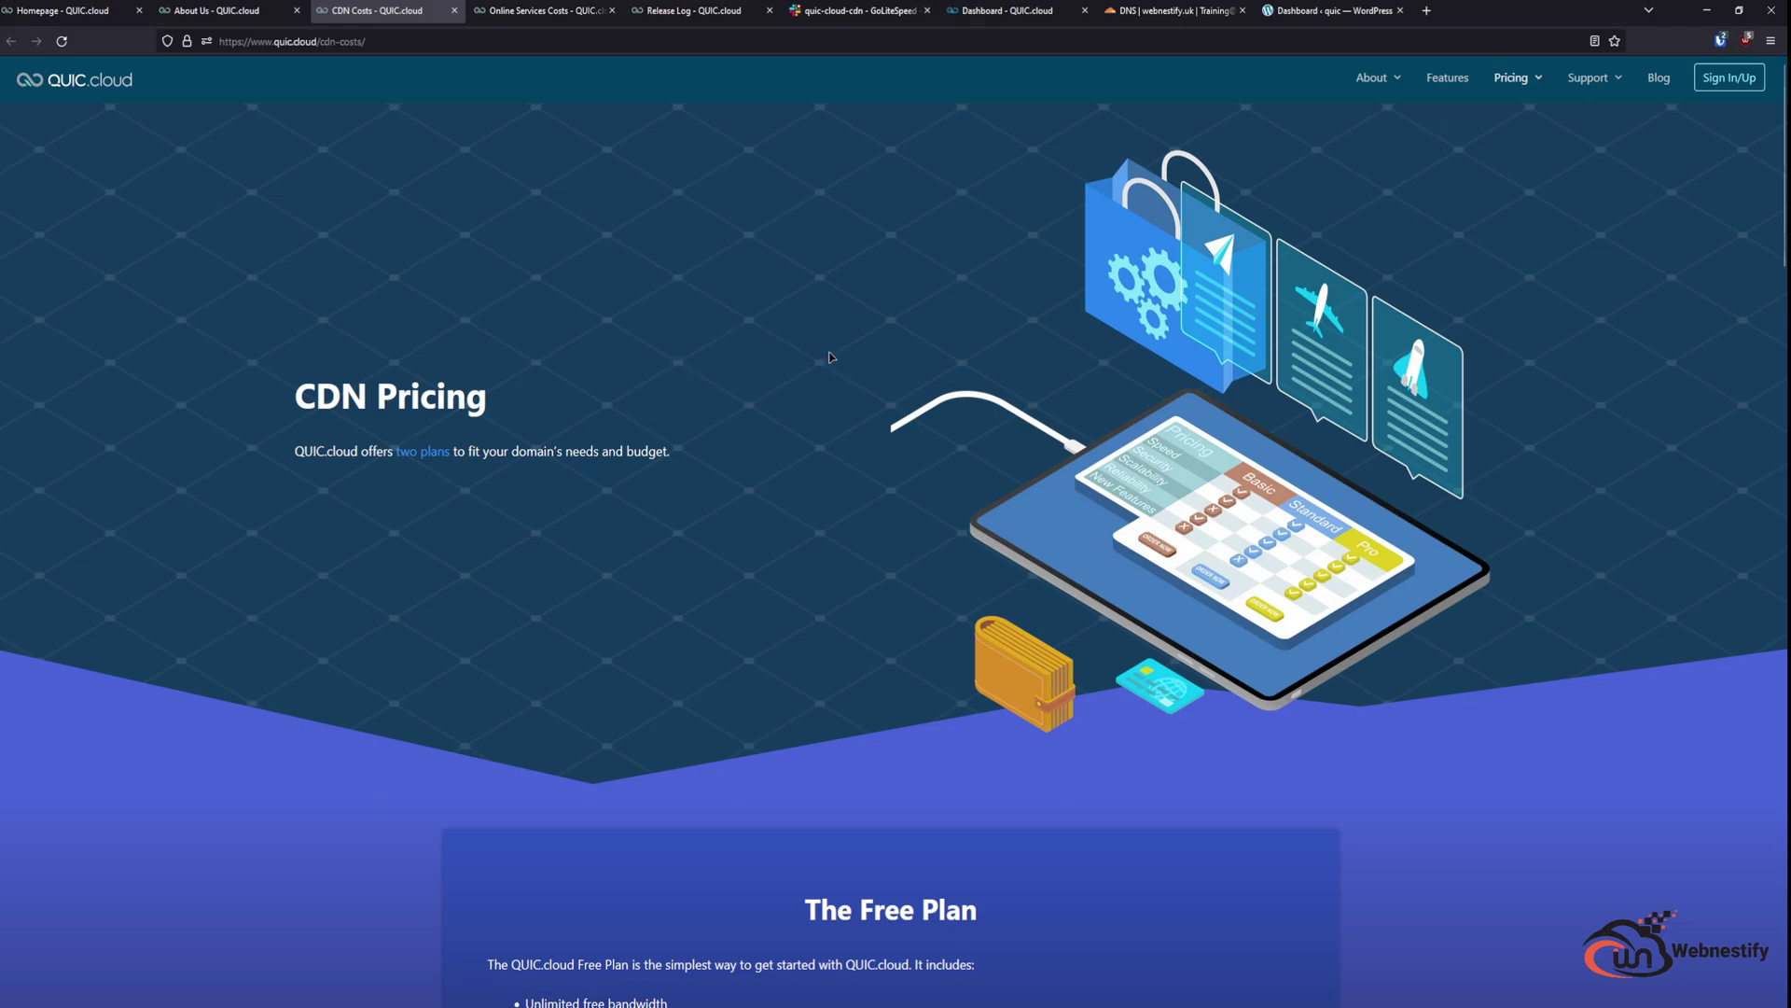
{"action": "mouse_move", "coordinate": [1533, 81]}
{"action": "scroll", "coordinate": [768, 693], "scroll_direction": "down", "scroll_amount": 3}
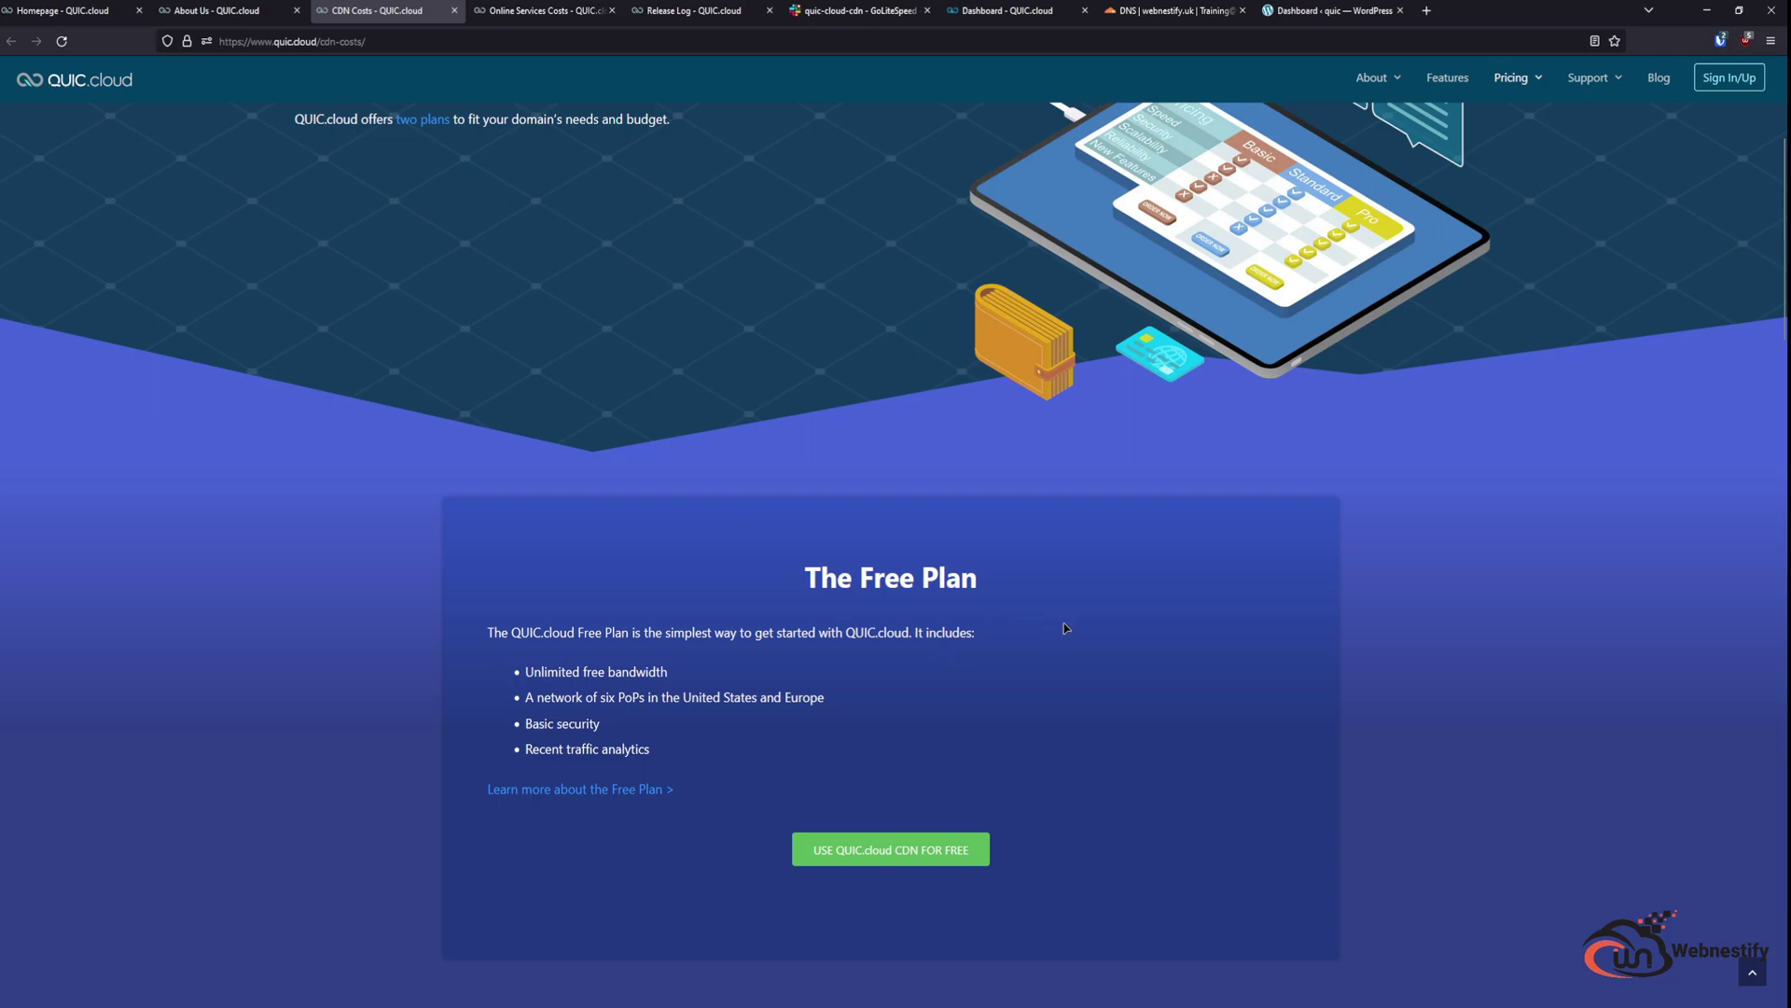
{"action": "scroll", "coordinate": [1063, 627], "scroll_direction": "down", "scroll_amount": 5}
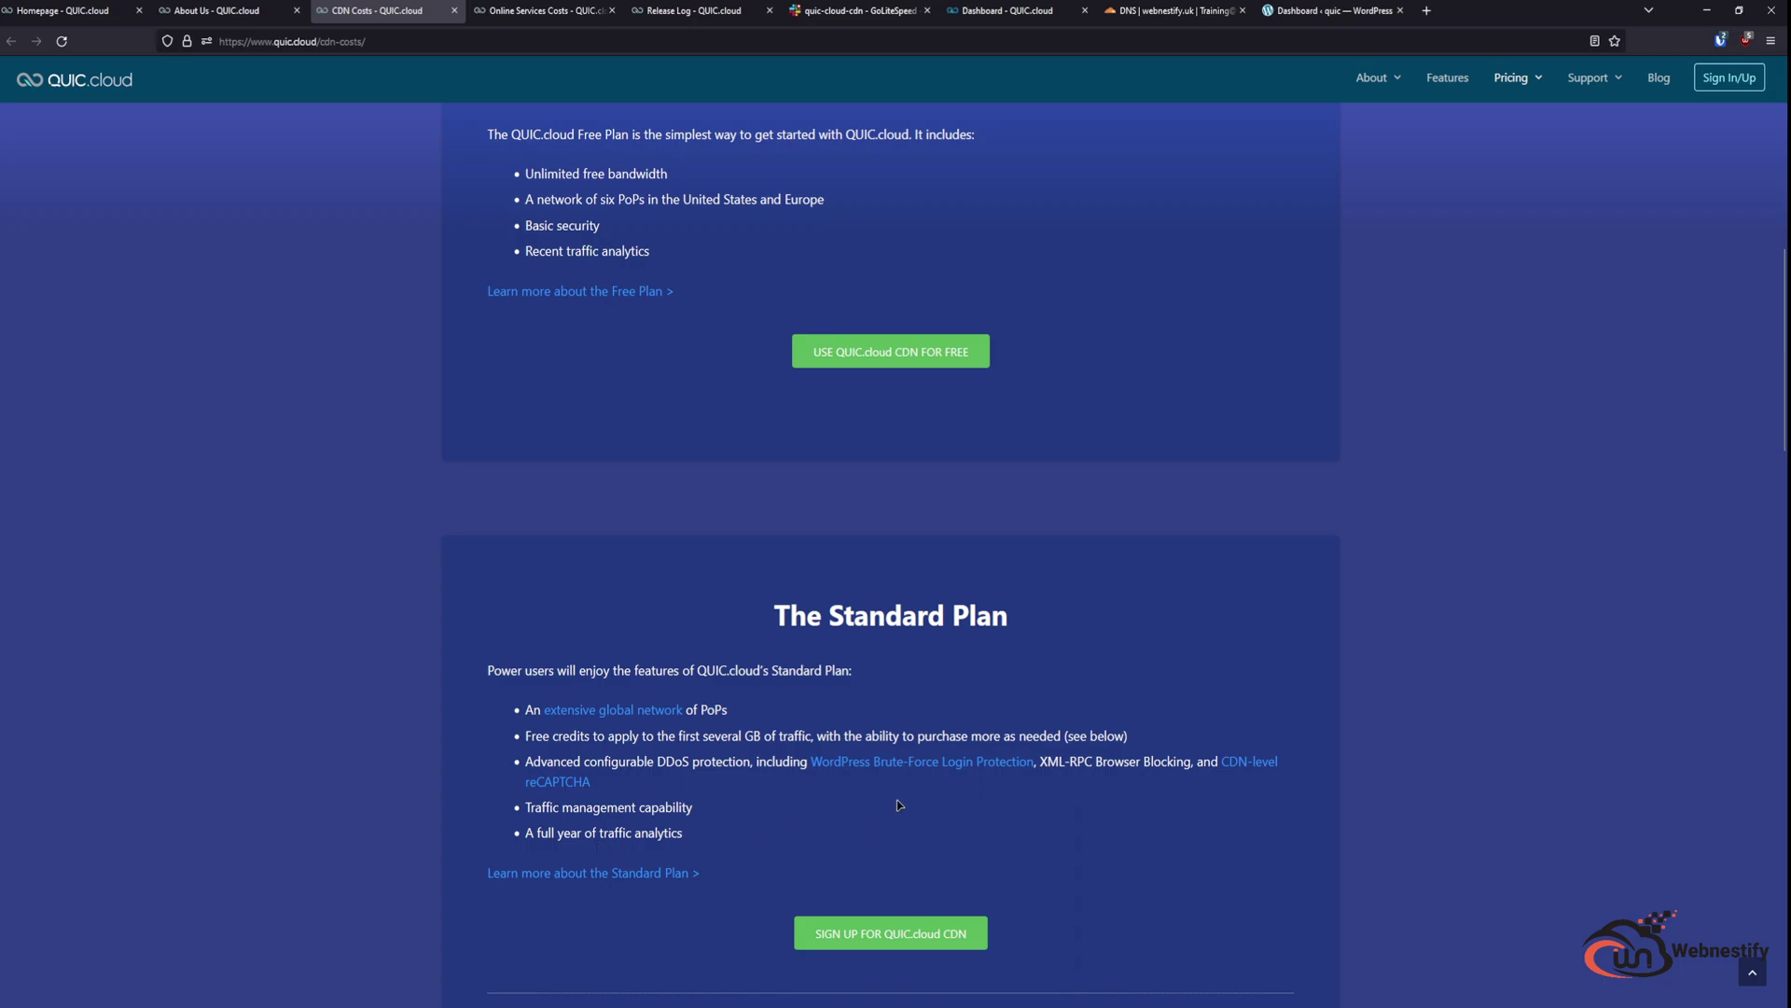
Step: Scroll past Bandwidth Costs by Region to the free monthly credits table: 10 for Basic up to 200 for Hosting Partner
{"action": "scroll", "coordinate": [924, 808], "scroll_direction": "down", "scroll_amount": 4}
{"action": "scroll", "coordinate": [1115, 799], "scroll_direction": "down", "scroll_amount": 3}
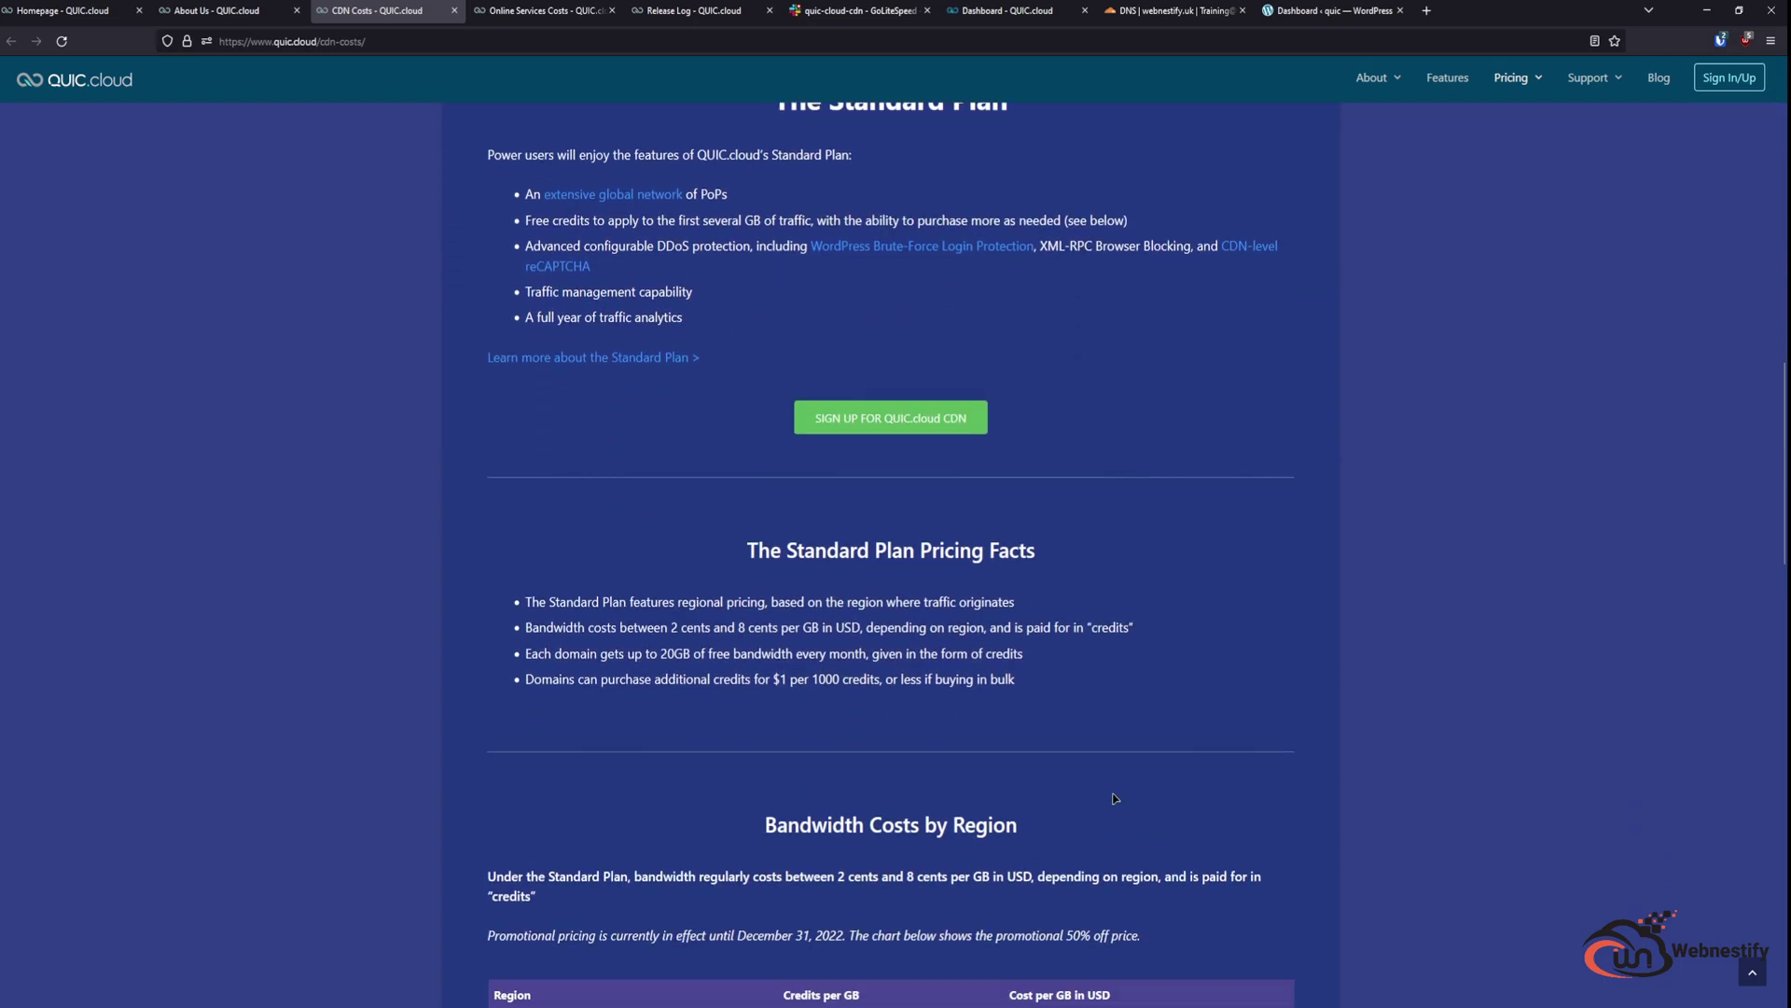
{"action": "scroll", "coordinate": [1113, 792], "scroll_direction": "down", "scroll_amount": 3}
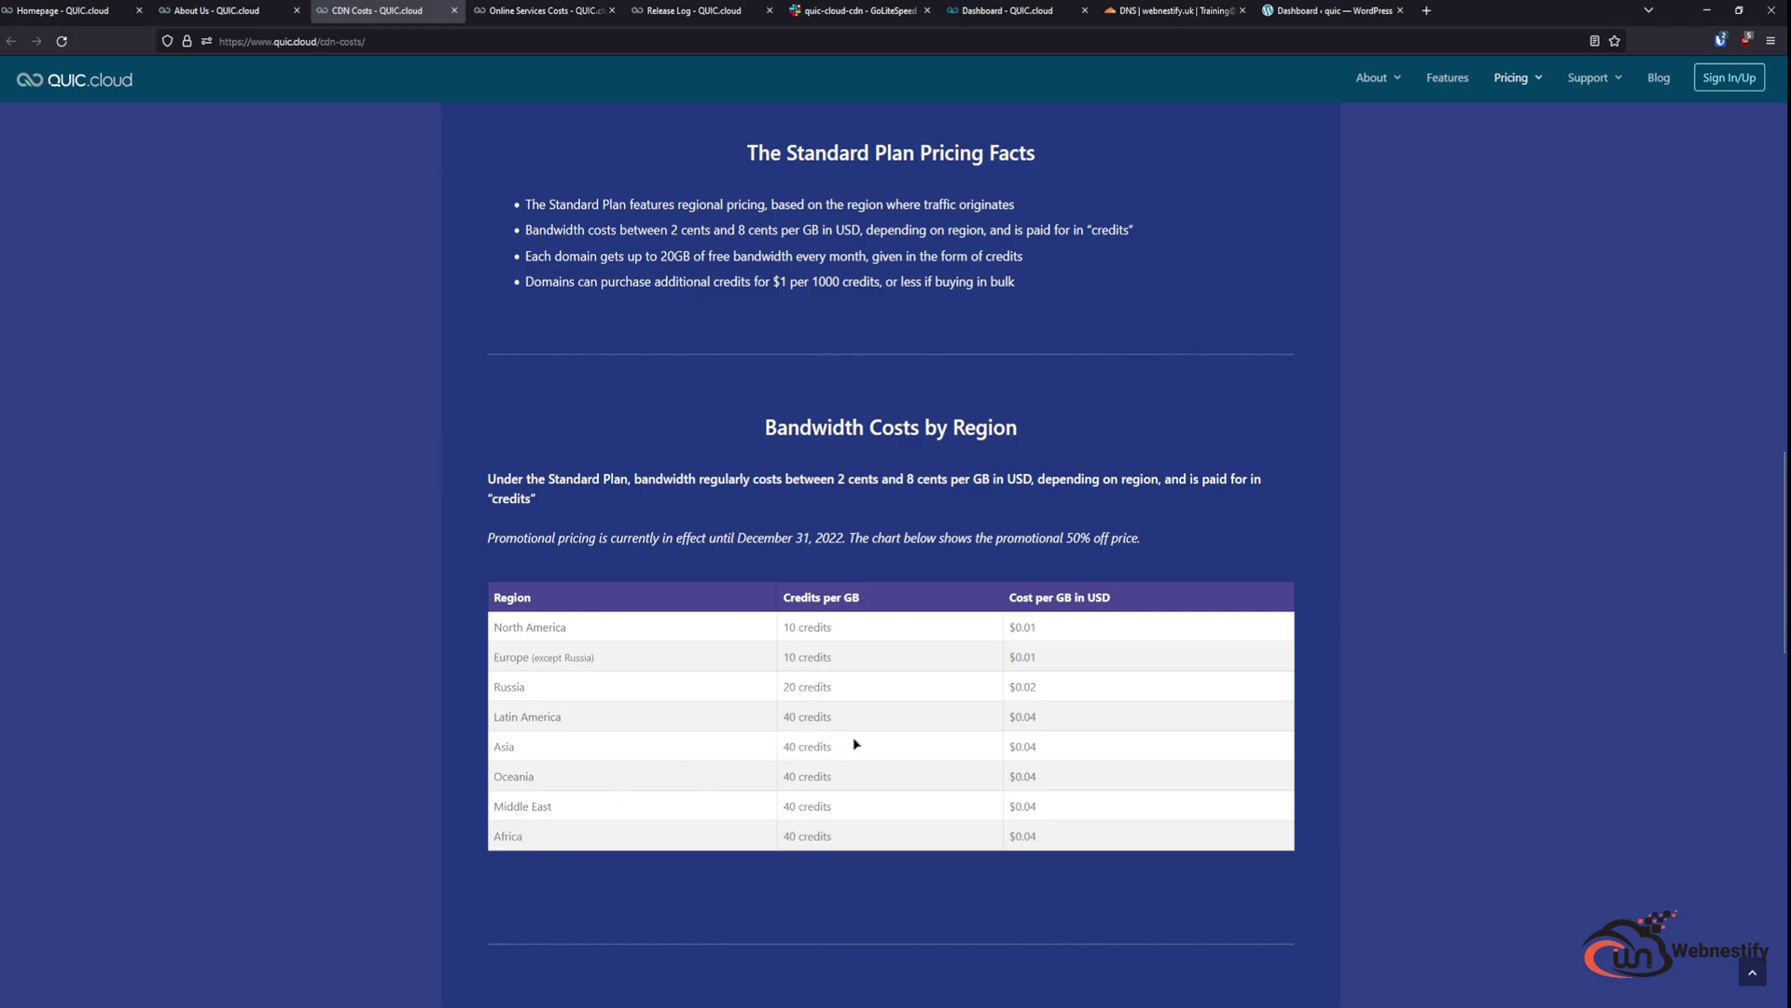
{"action": "scroll", "coordinate": [1190, 699], "scroll_direction": "down", "scroll_amount": 6}
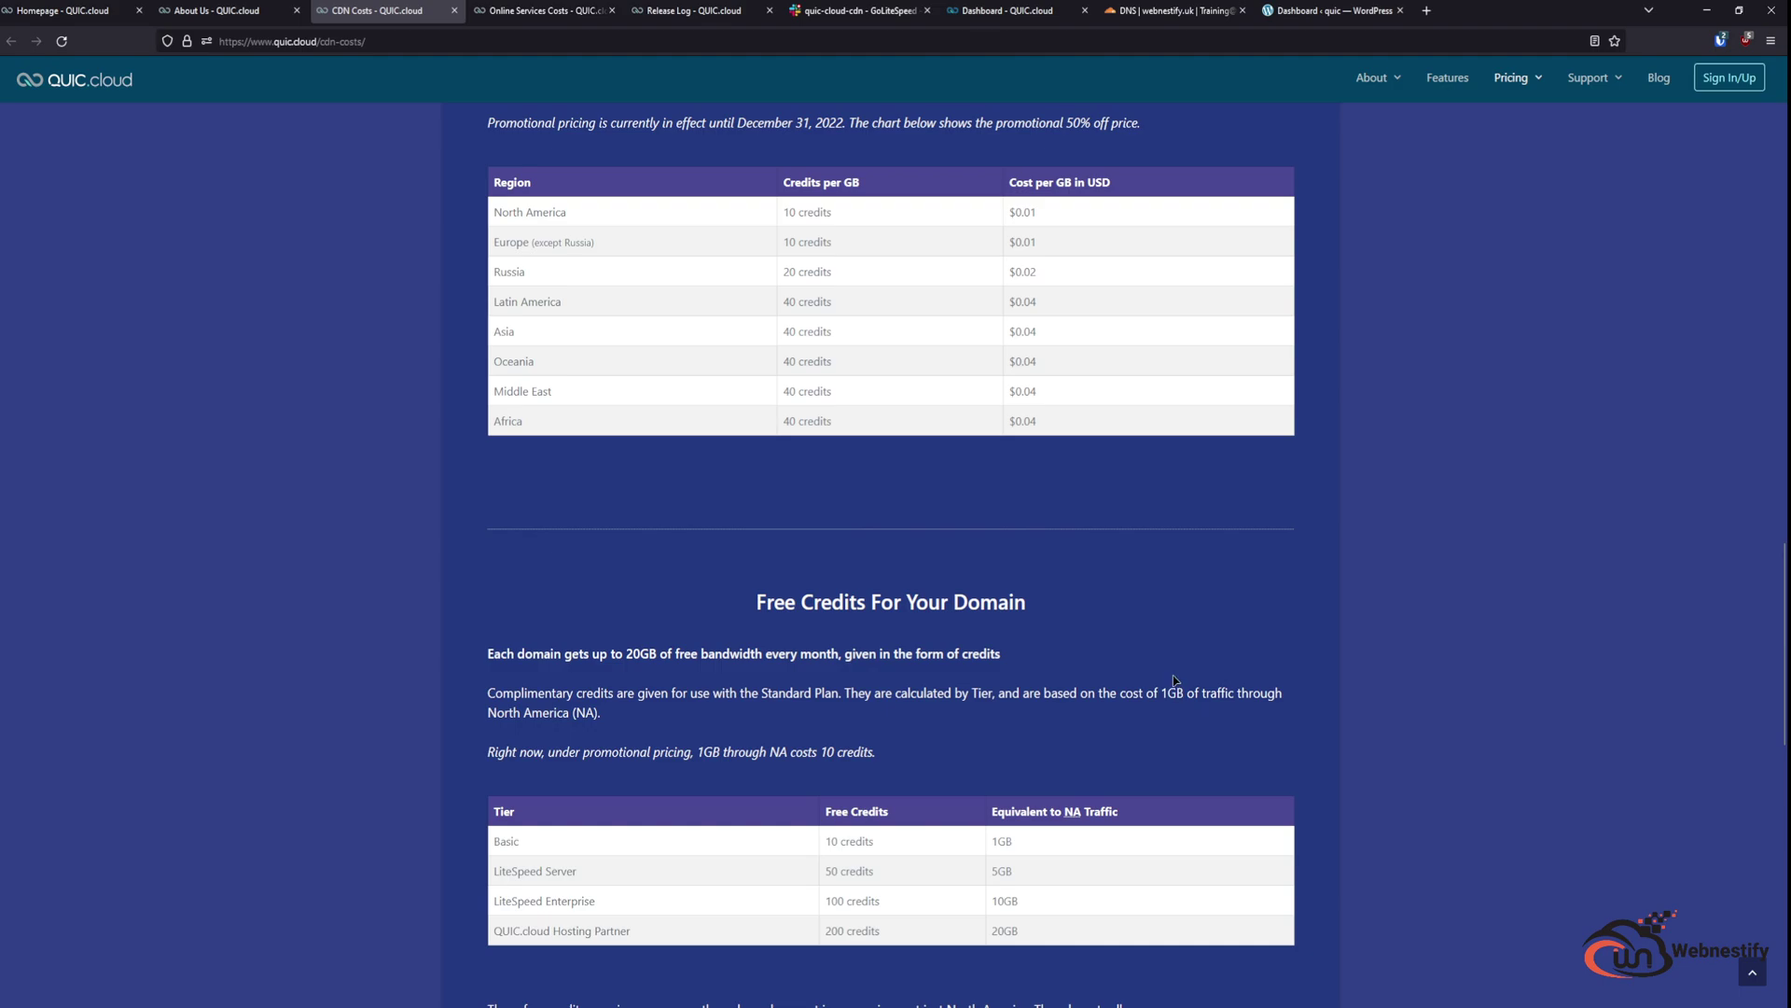
{"action": "scroll", "coordinate": [1061, 509], "scroll_direction": "down", "scroll_amount": 1}
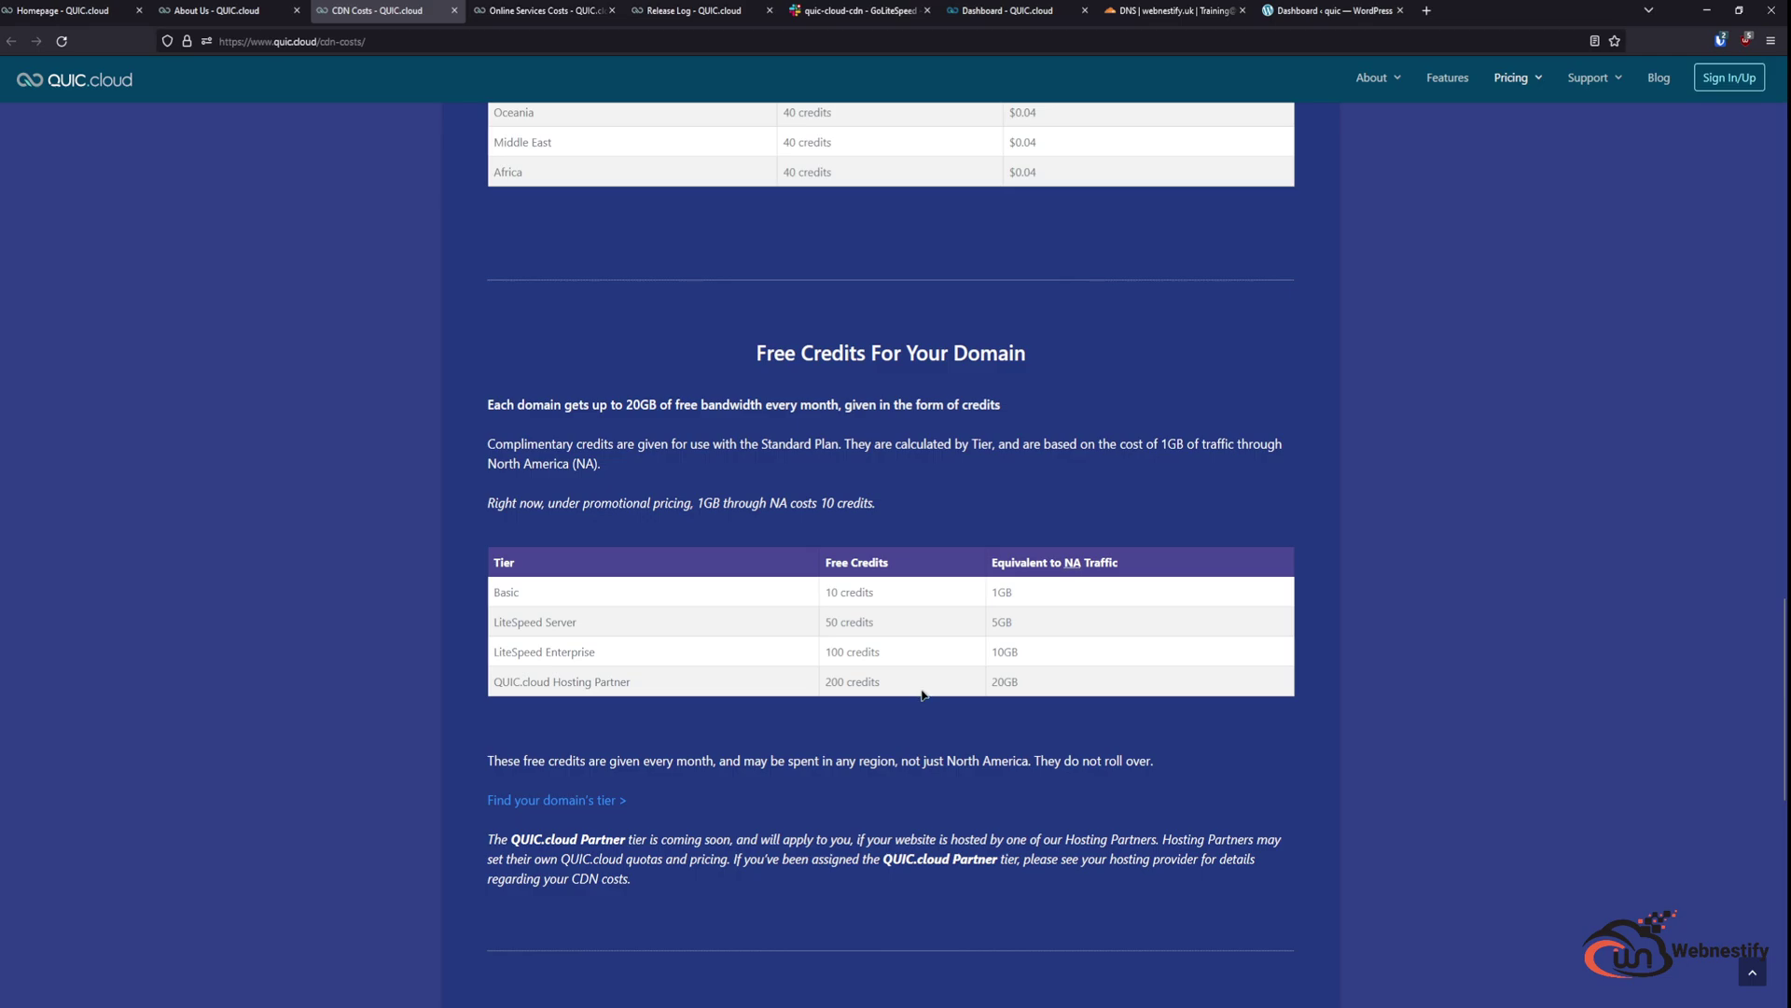
{"action": "scroll", "coordinate": [1068, 720], "scroll_direction": "down", "scroll_amount": 3}
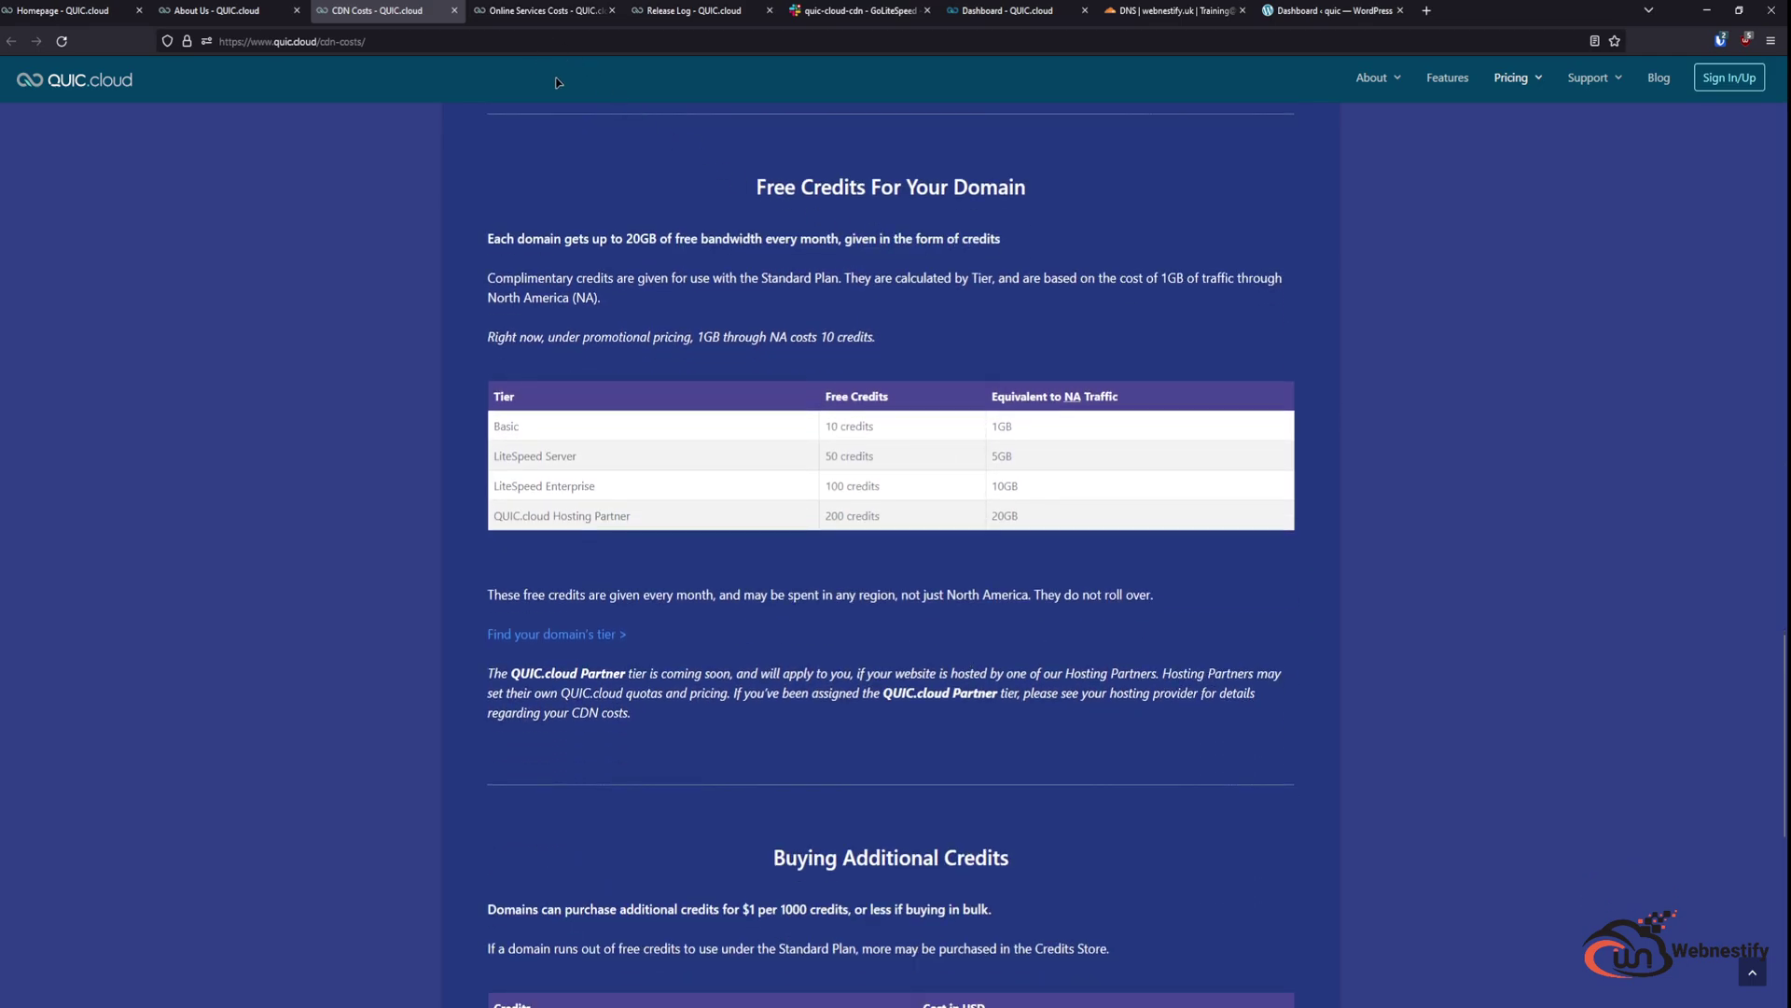
Step: Show the Online Services Costs free quota table, from 1000 images for Basic to 20000 for QUIC.cloud Partner
{"action": "left_click", "coordinate": [545, 10]}
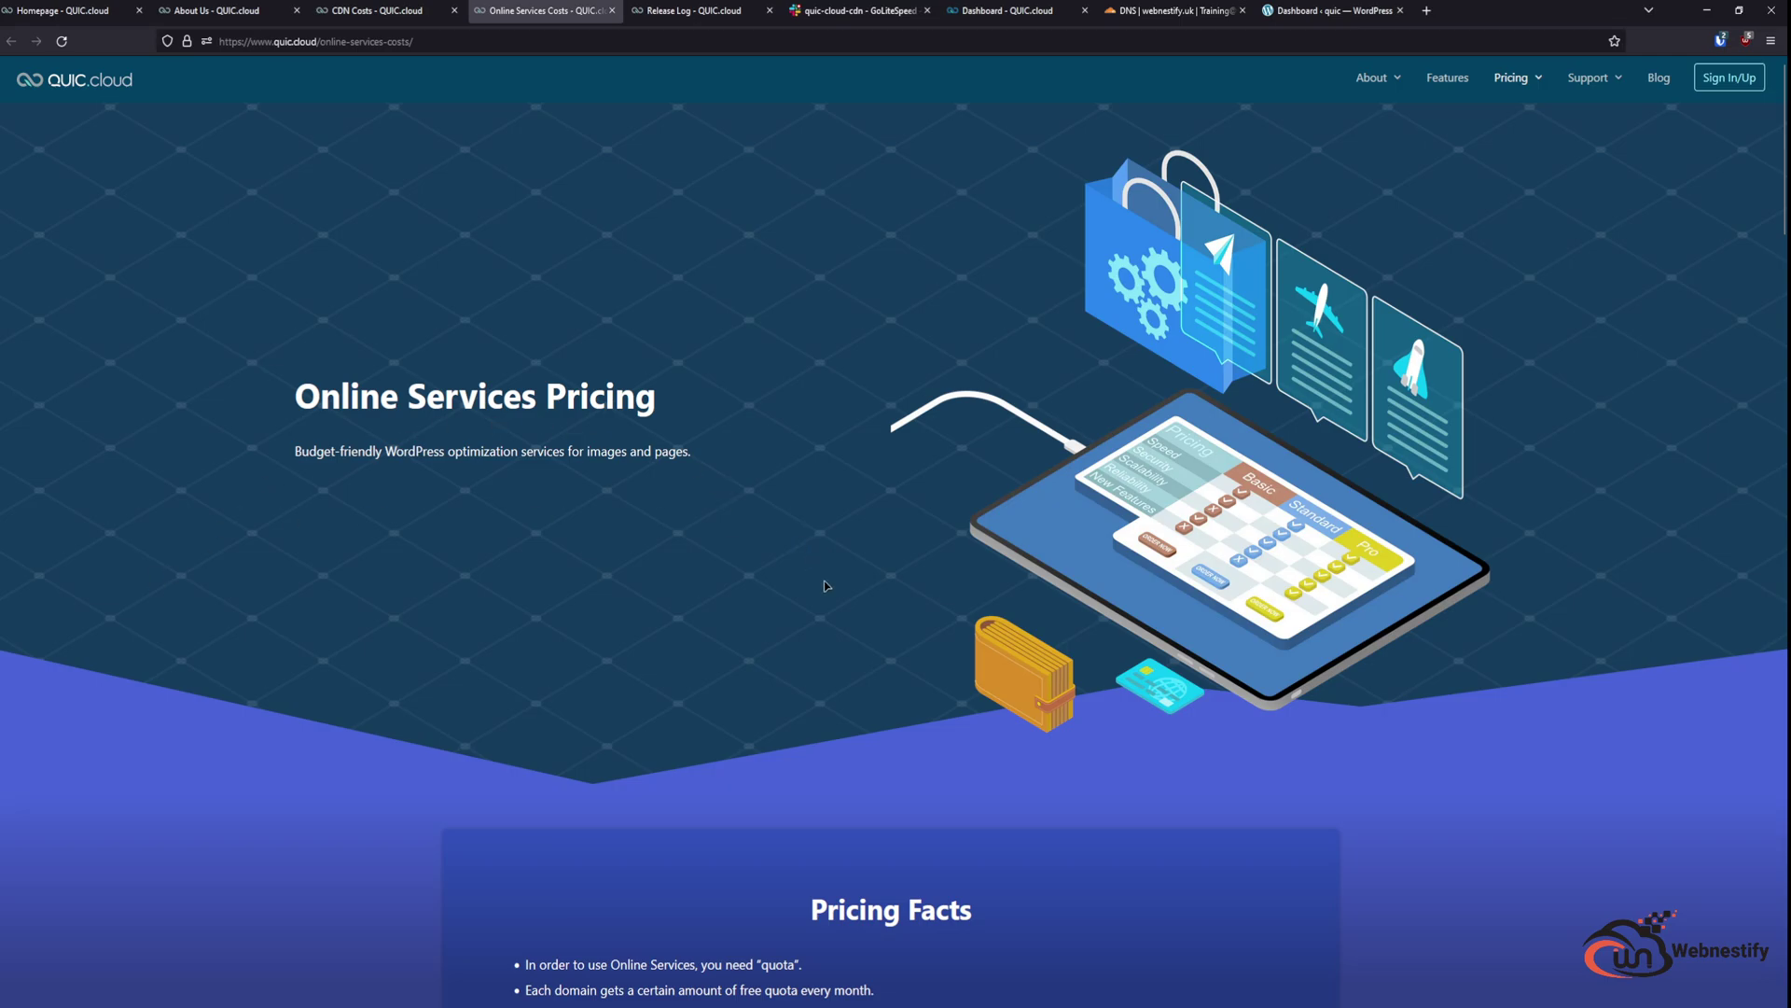
{"action": "scroll", "coordinate": [825, 580], "scroll_direction": "down", "scroll_amount": 4}
{"action": "scroll", "coordinate": [981, 631], "scroll_direction": "down", "scroll_amount": 7}
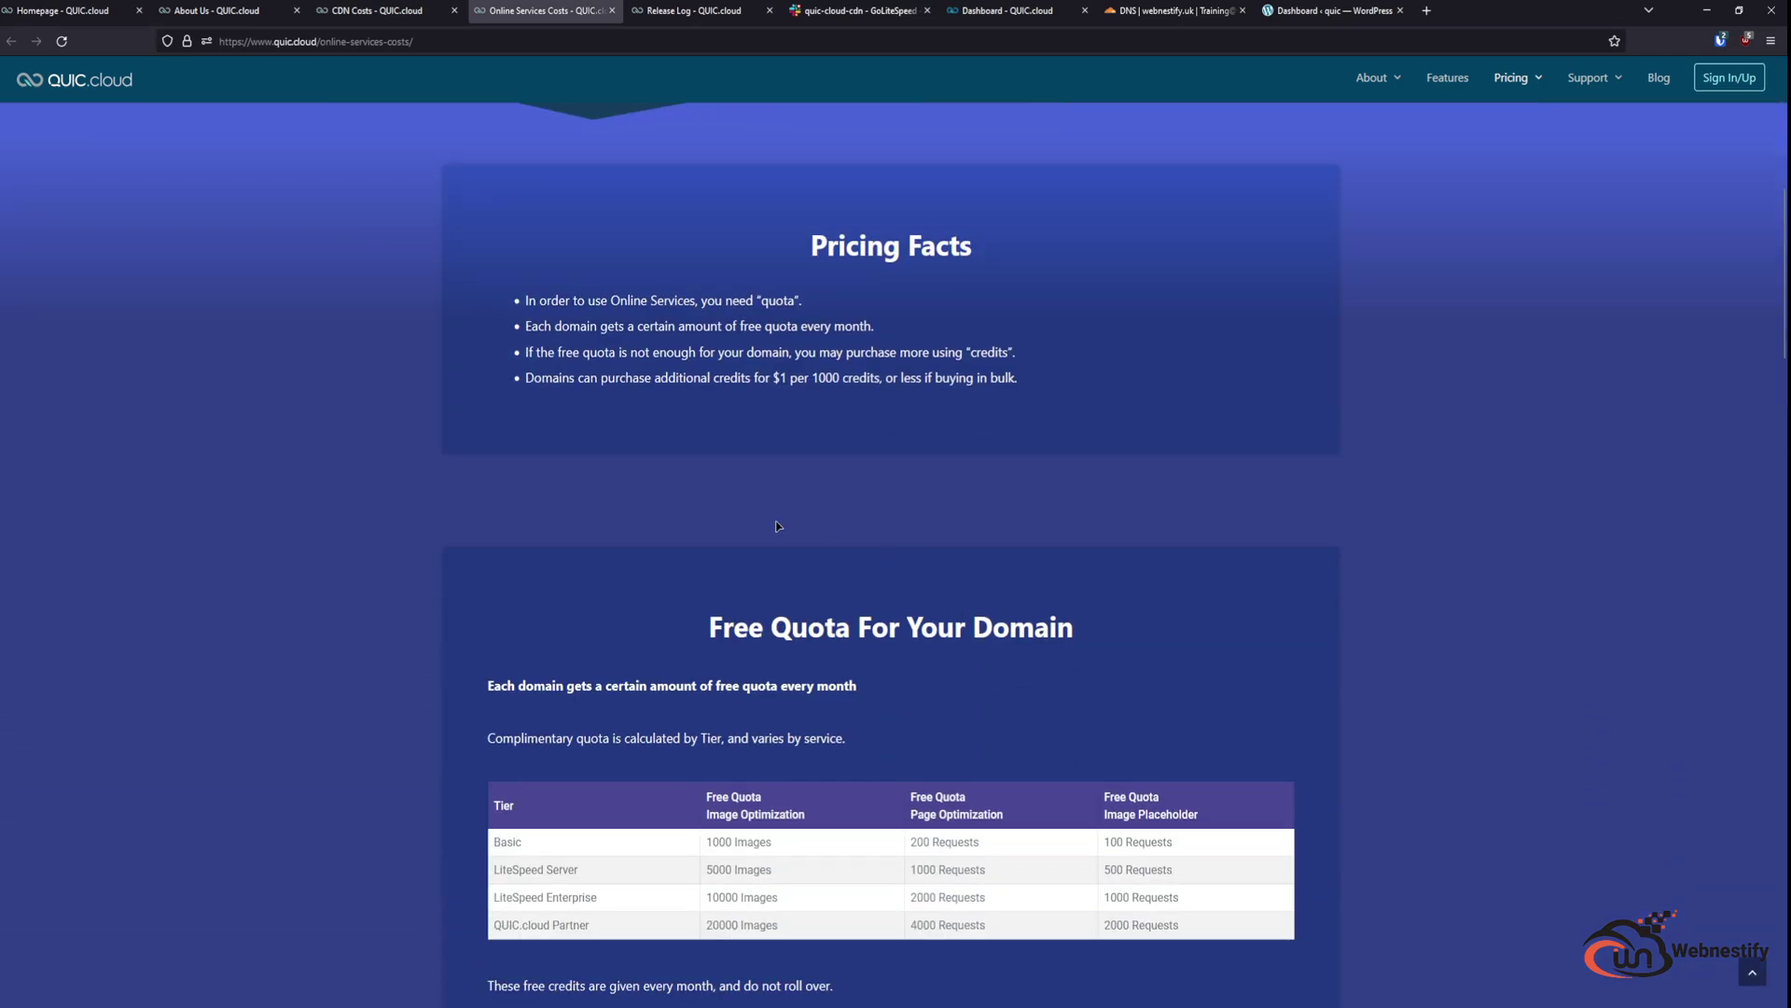
{"action": "scroll", "coordinate": [778, 526], "scroll_direction": "down", "scroll_amount": 2}
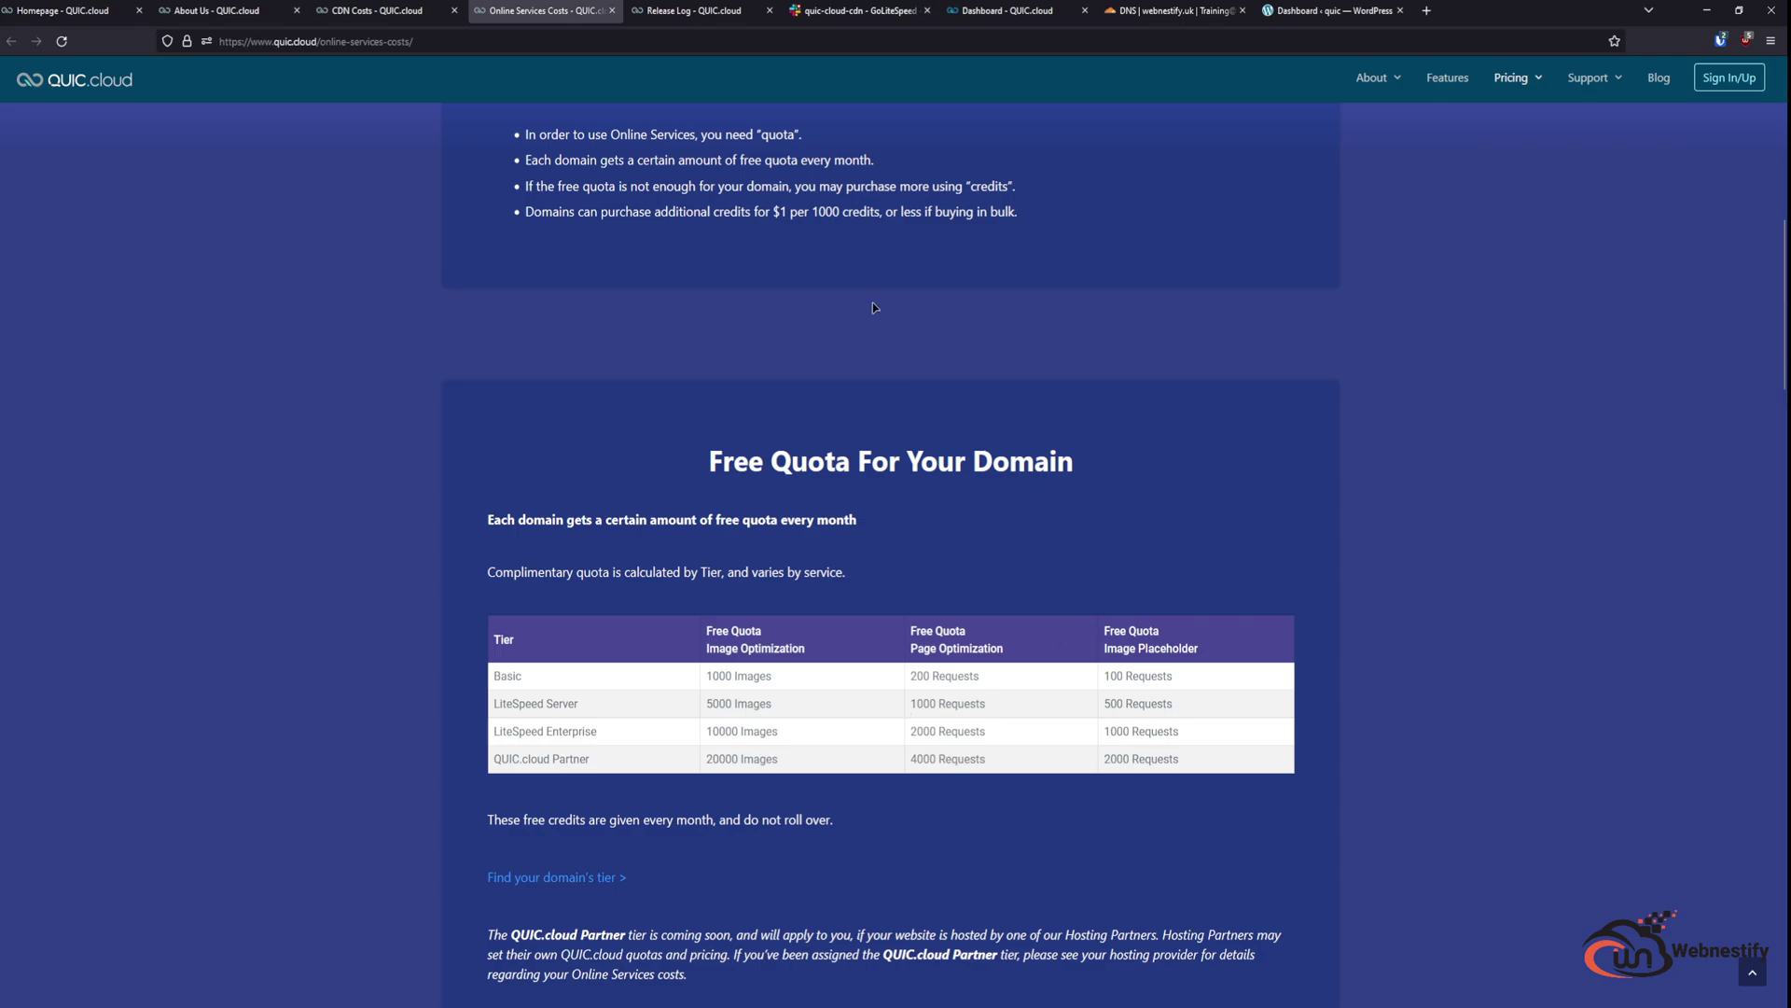
Step: Show the Release Log entries for LSCDN 2.5.5.6 (2022/11/11) back to 2.5.5.1 (2022/09/29)
{"action": "left_click", "coordinate": [682, 9]}
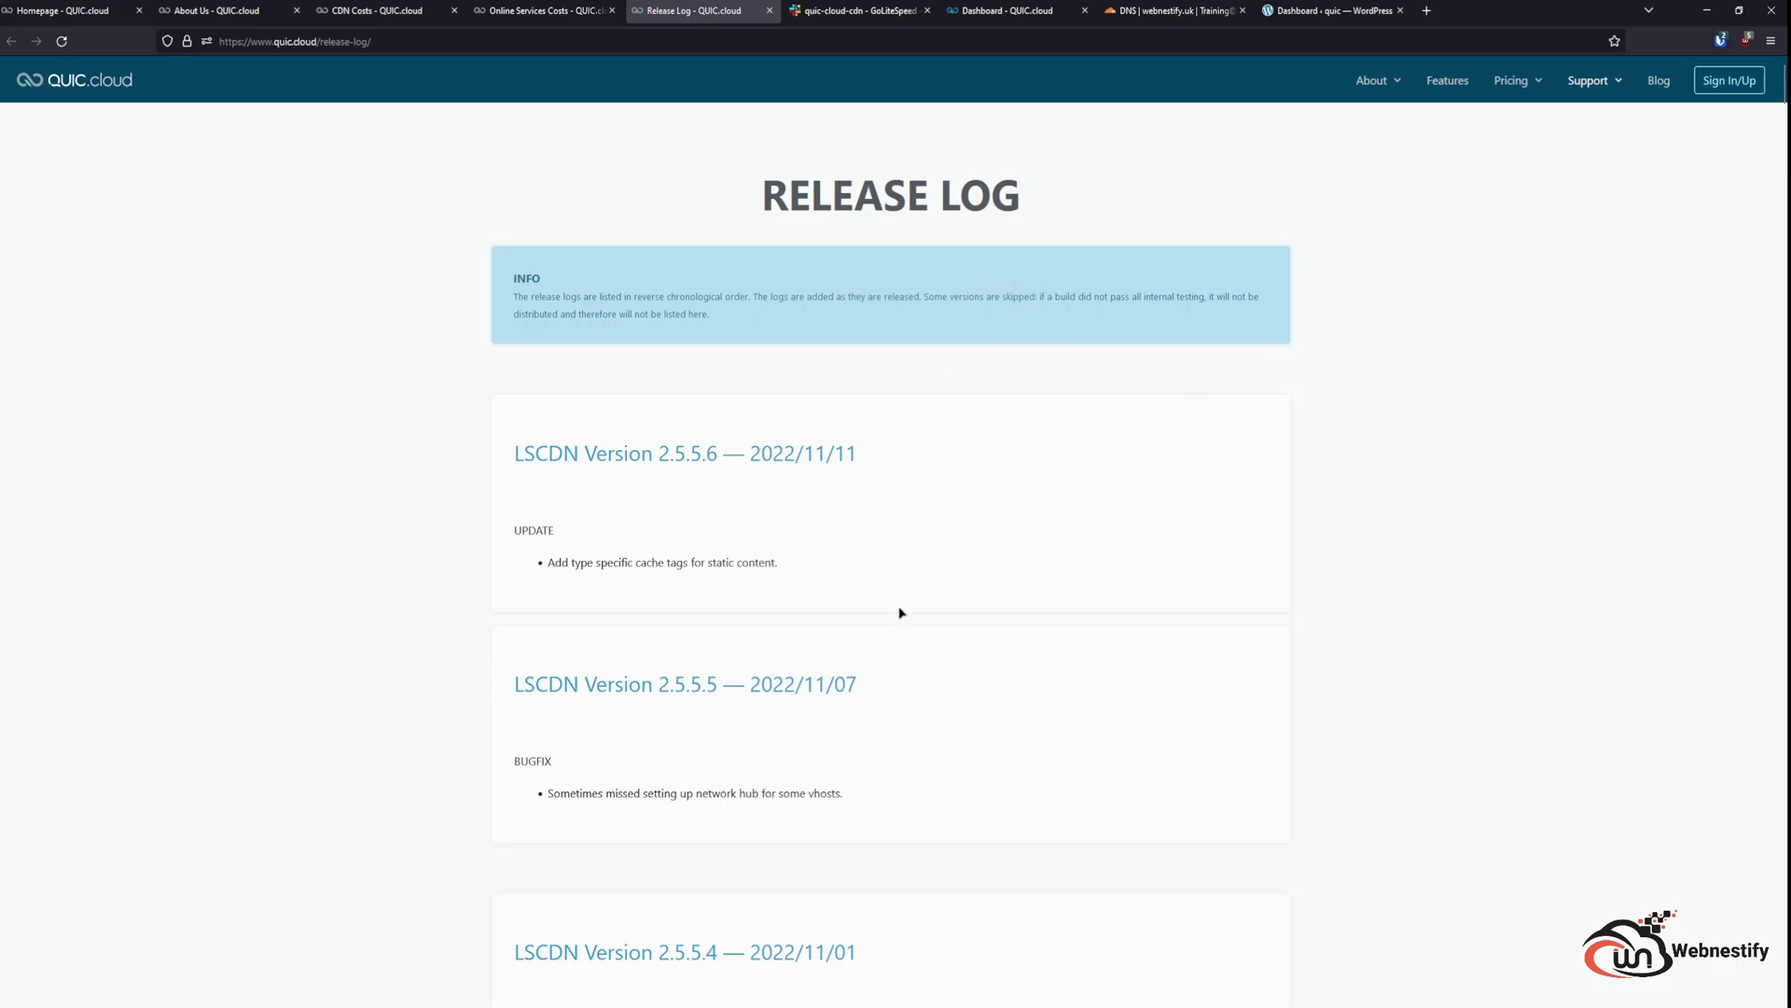
{"action": "scroll", "coordinate": [902, 612], "scroll_direction": "down", "scroll_amount": 6}
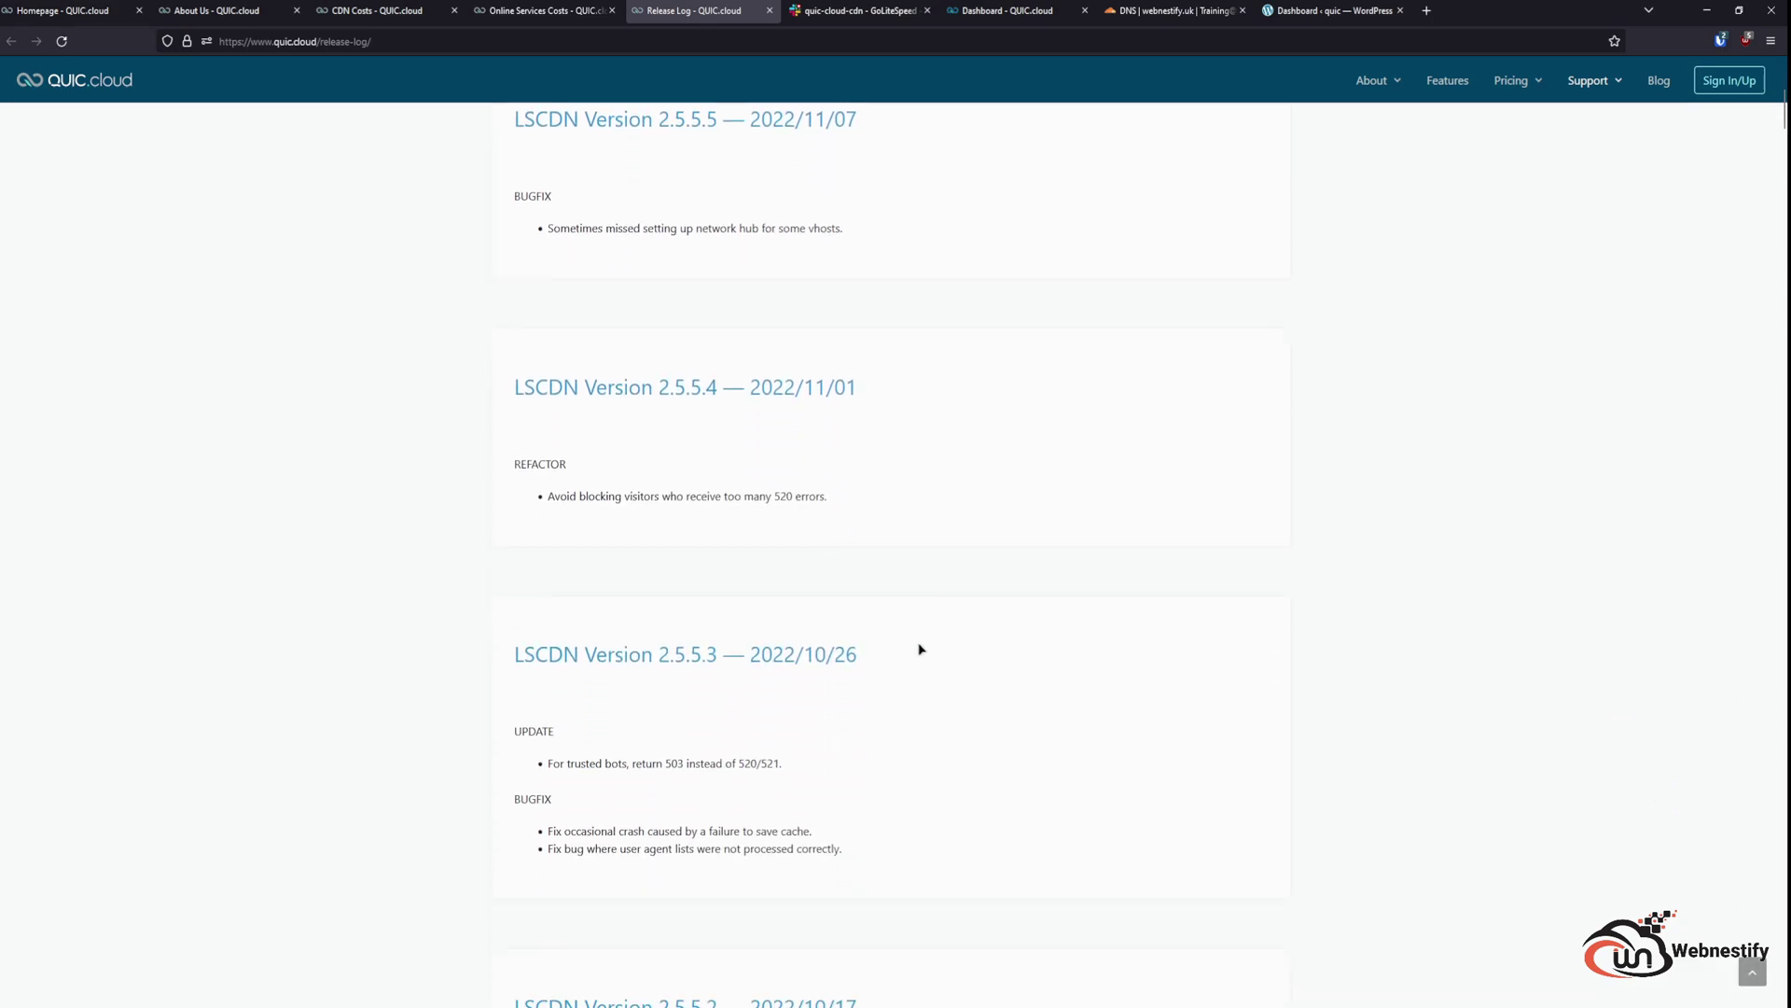
{"action": "scroll", "coordinate": [920, 649], "scroll_direction": "down", "scroll_amount": 2}
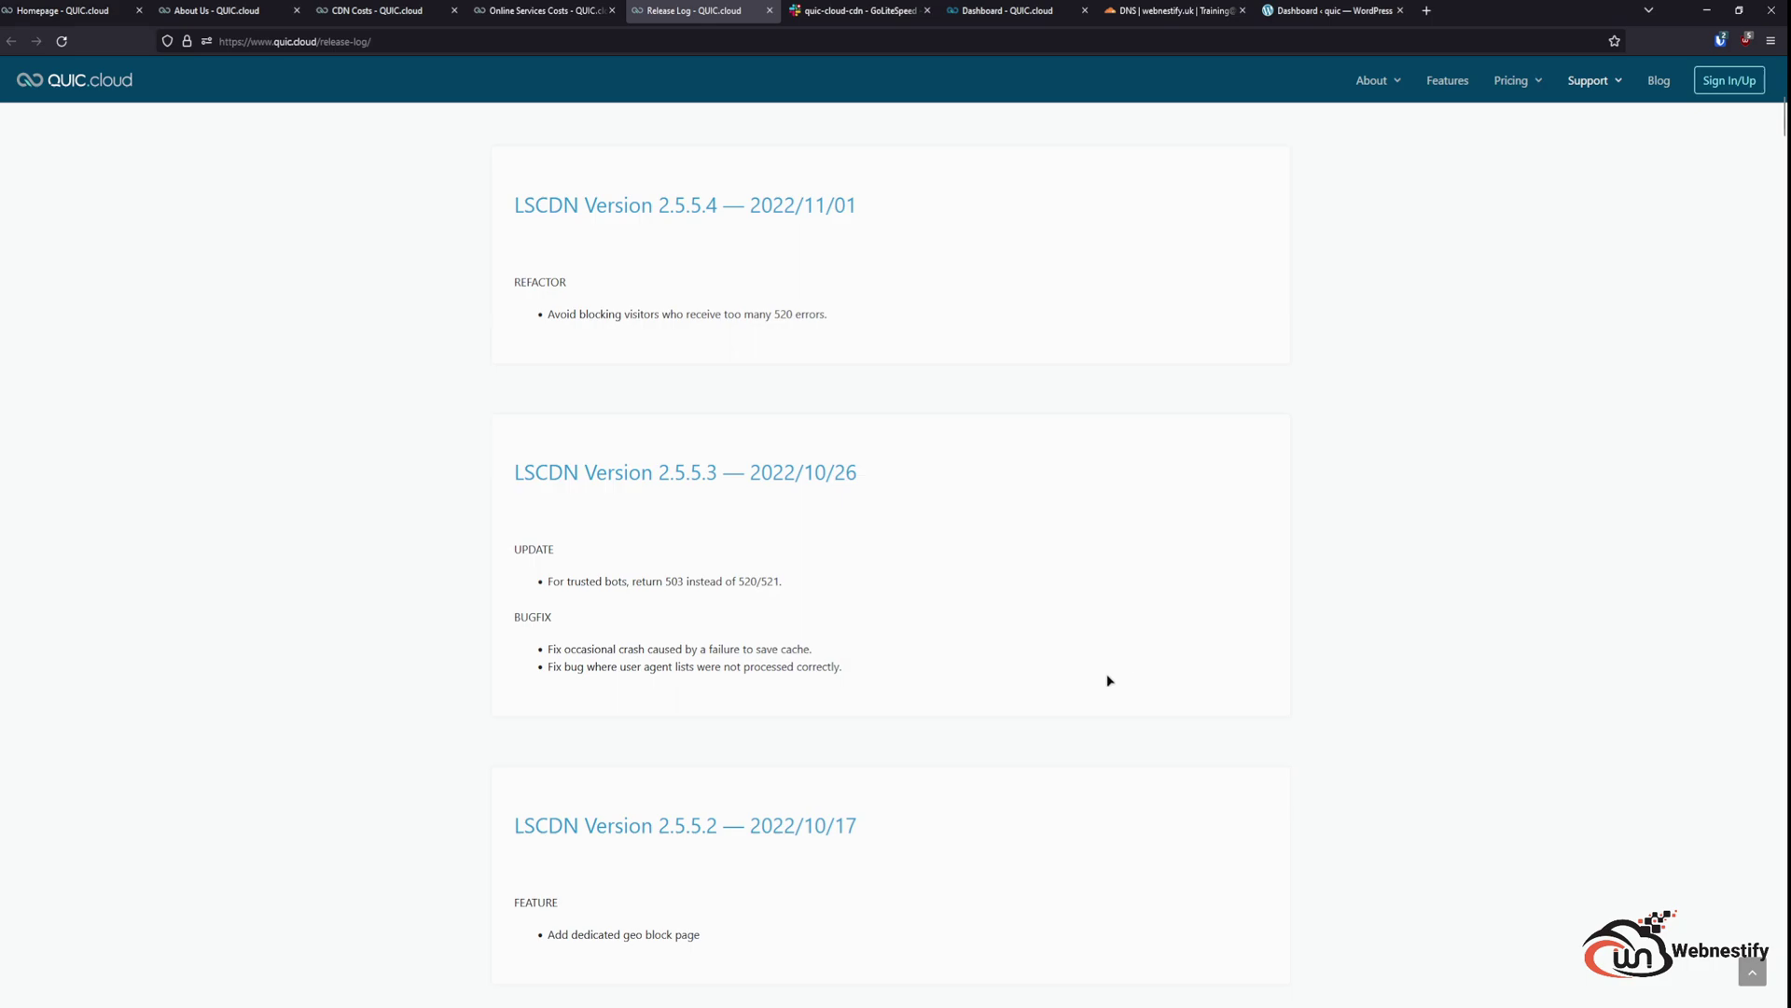
{"action": "scroll", "coordinate": [1101, 667], "scroll_direction": "down", "scroll_amount": 2}
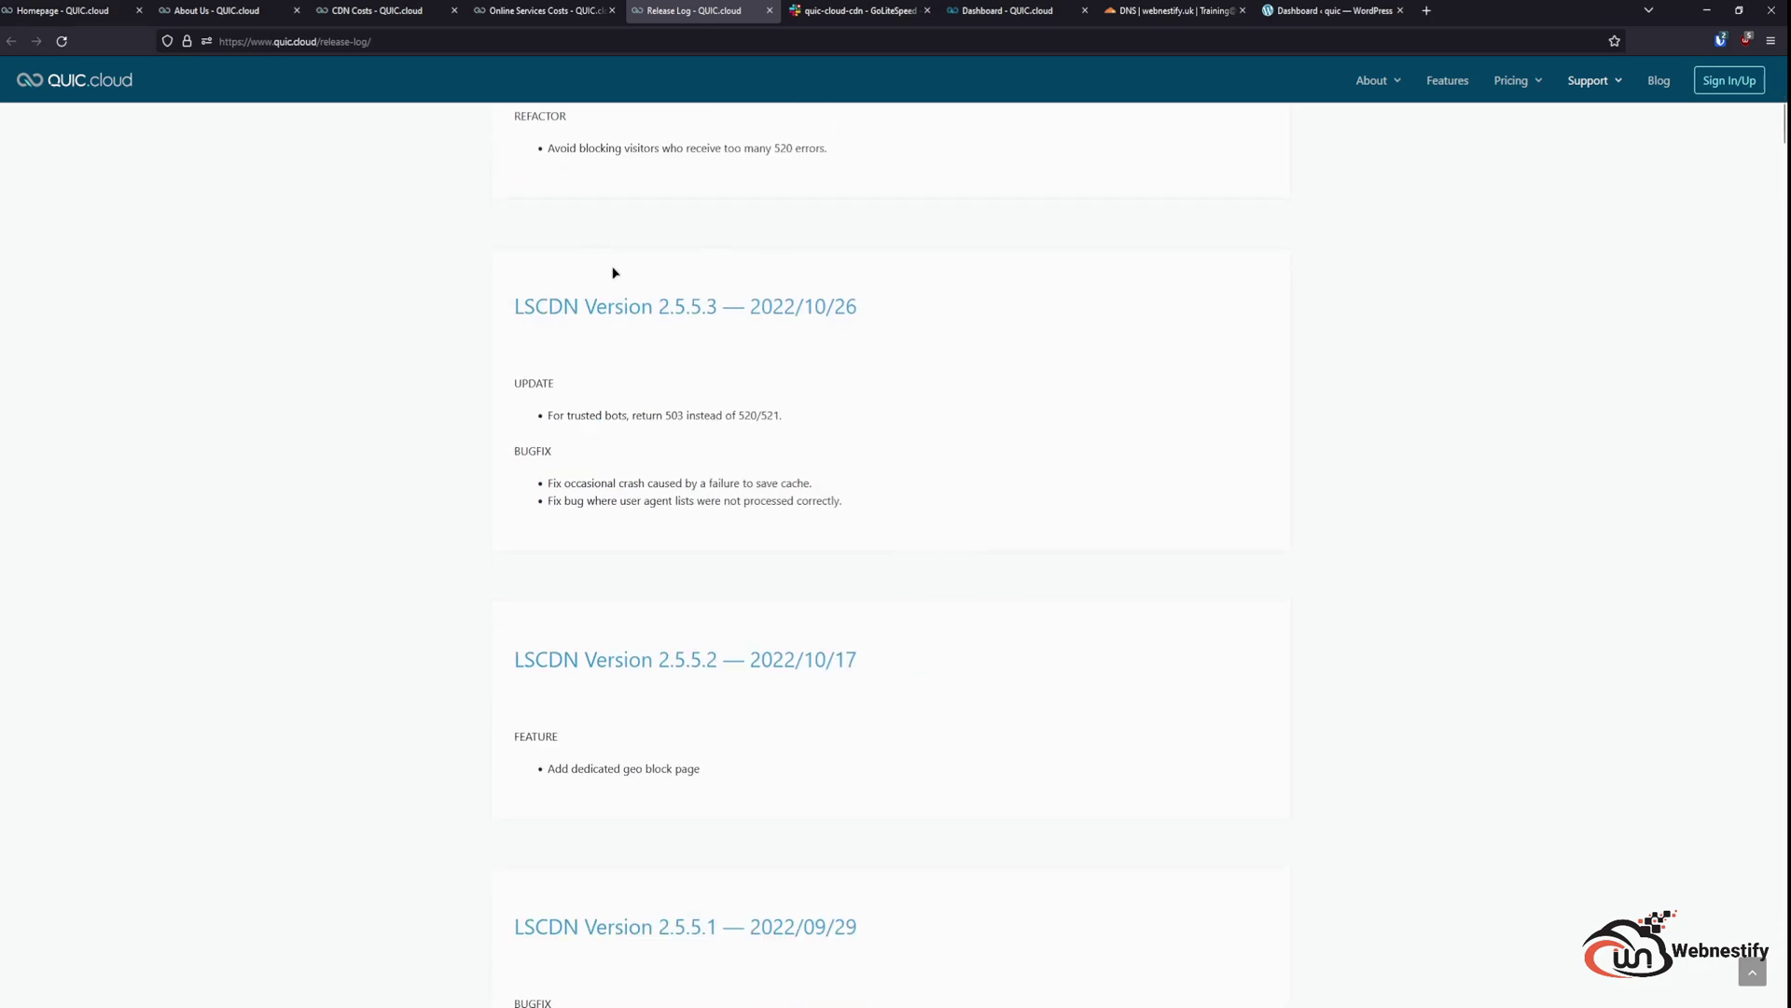
Step: In the GoLiteSpeed Slack, move from openlitespeed to #litespeed_hosting and its LiteSpeed Web Server v6.0.12 announcement
{"action": "left_click", "coordinate": [844, 11]}
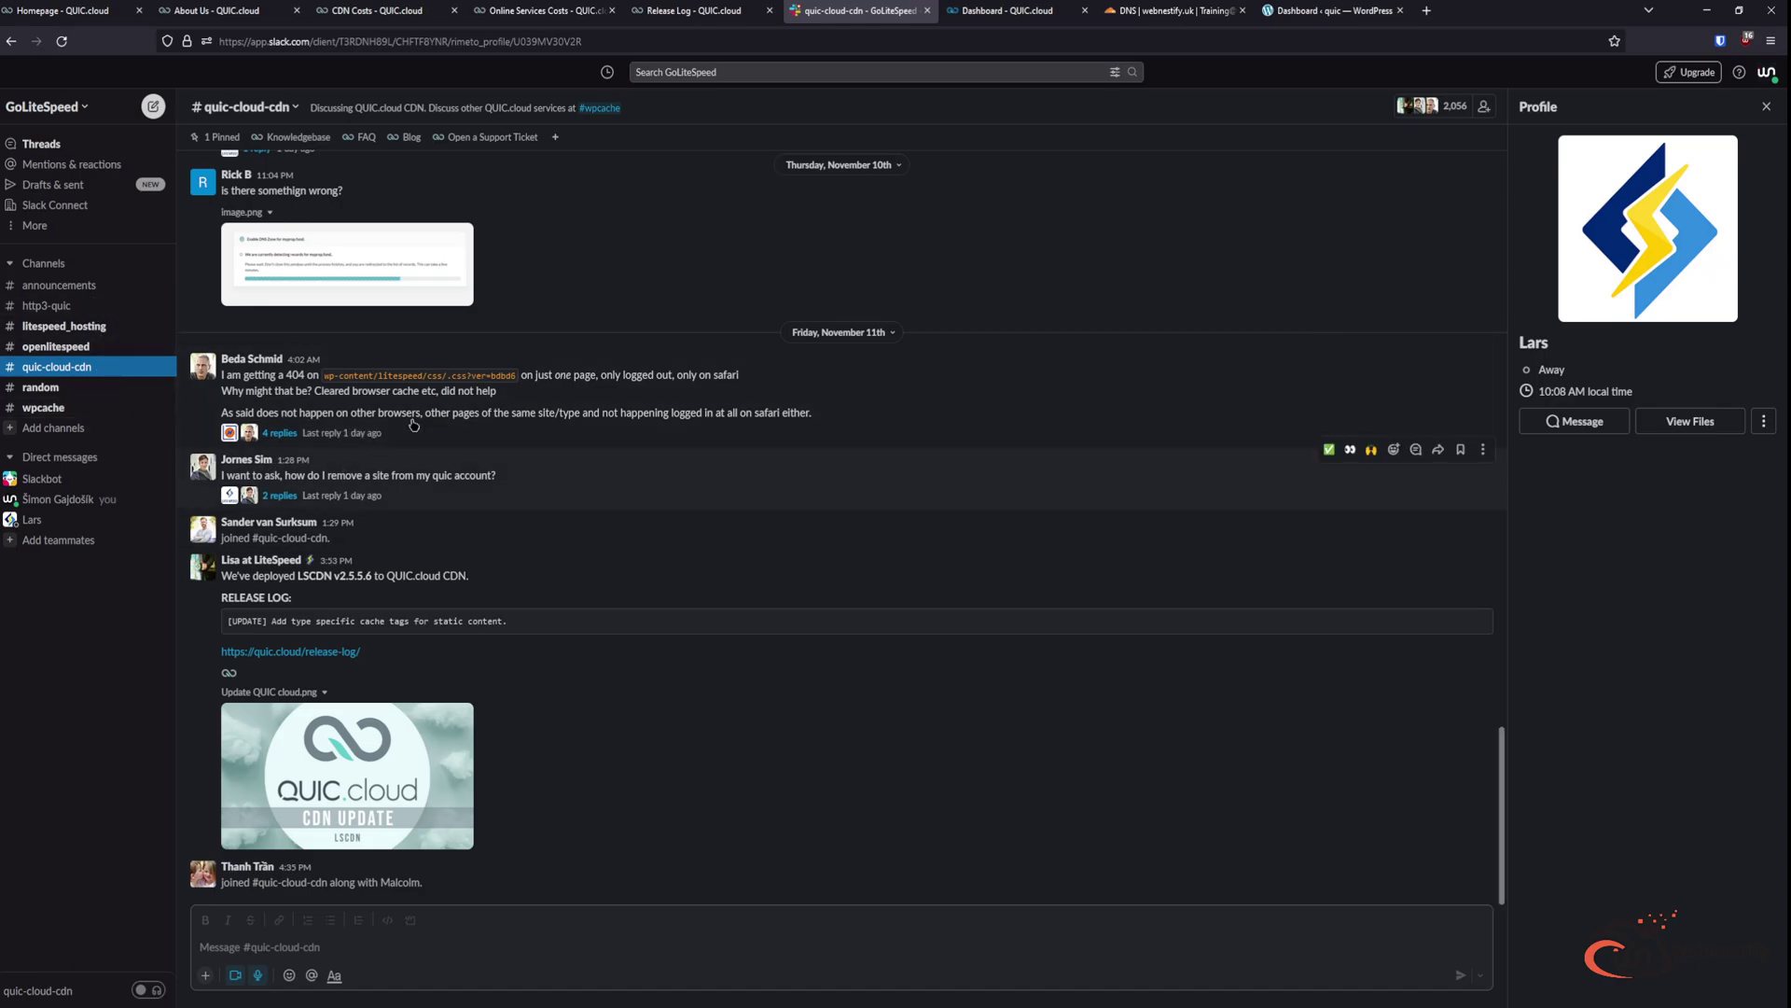
{"action": "left_click", "coordinate": [99, 350]}
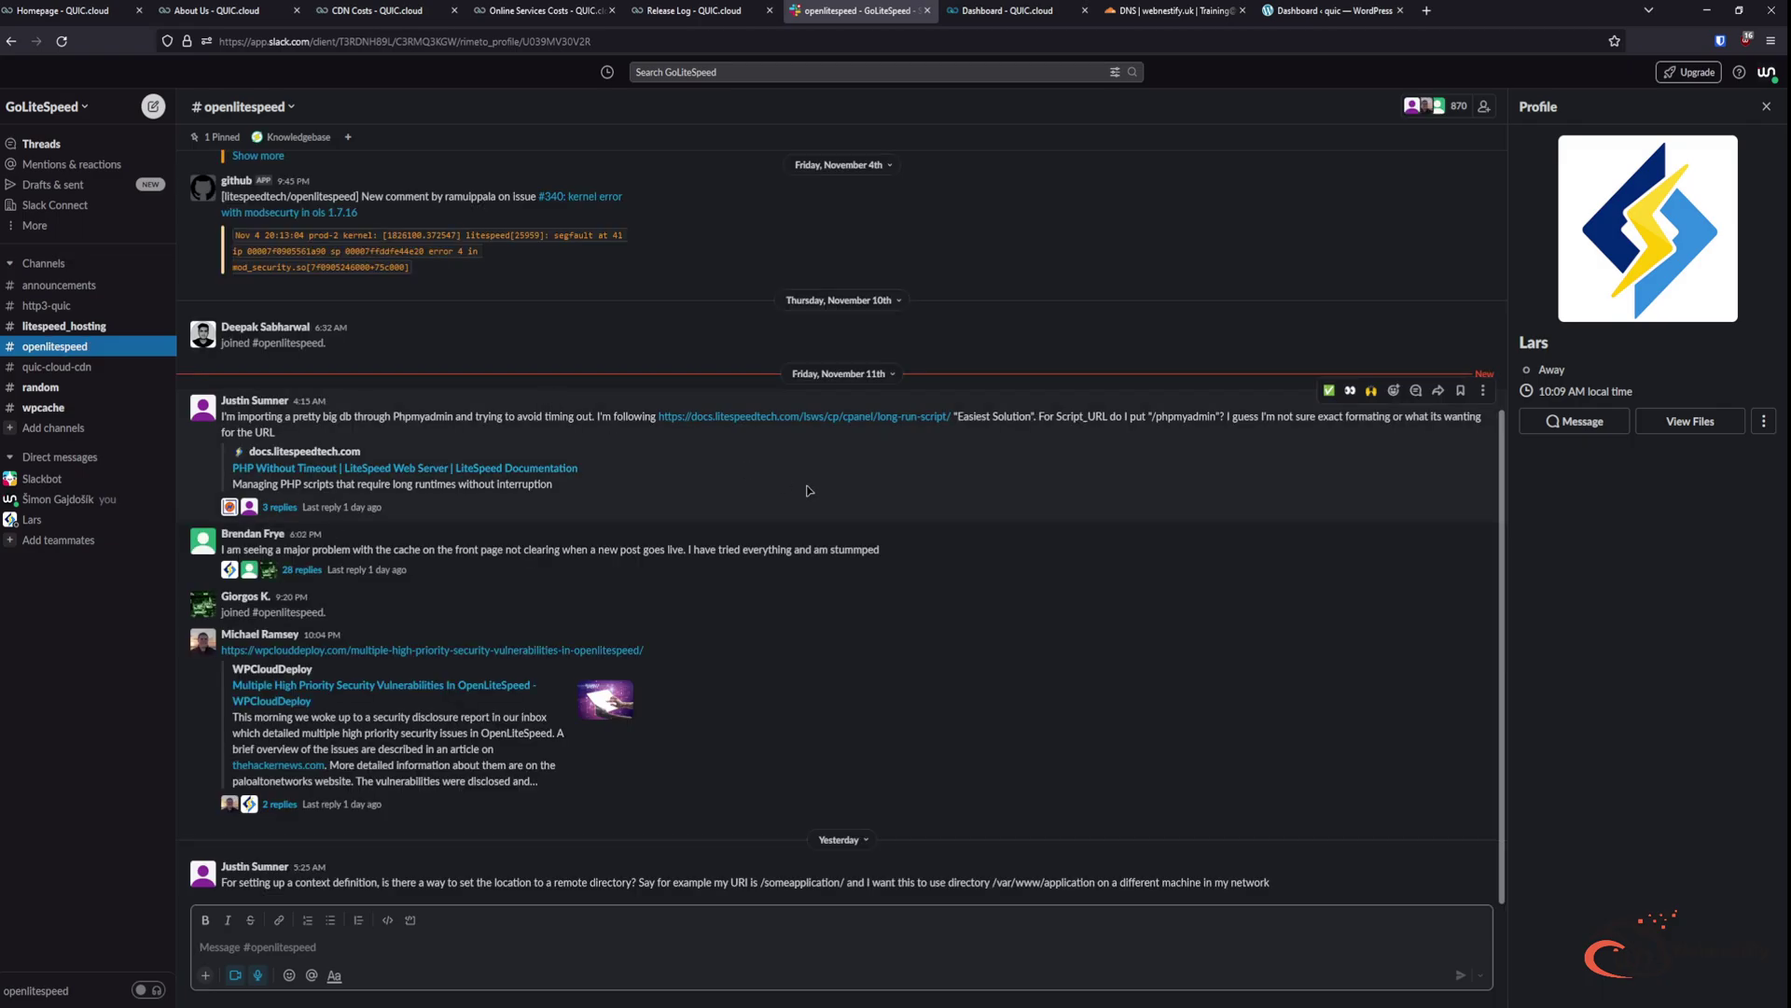
{"action": "left_click", "coordinate": [114, 330]}
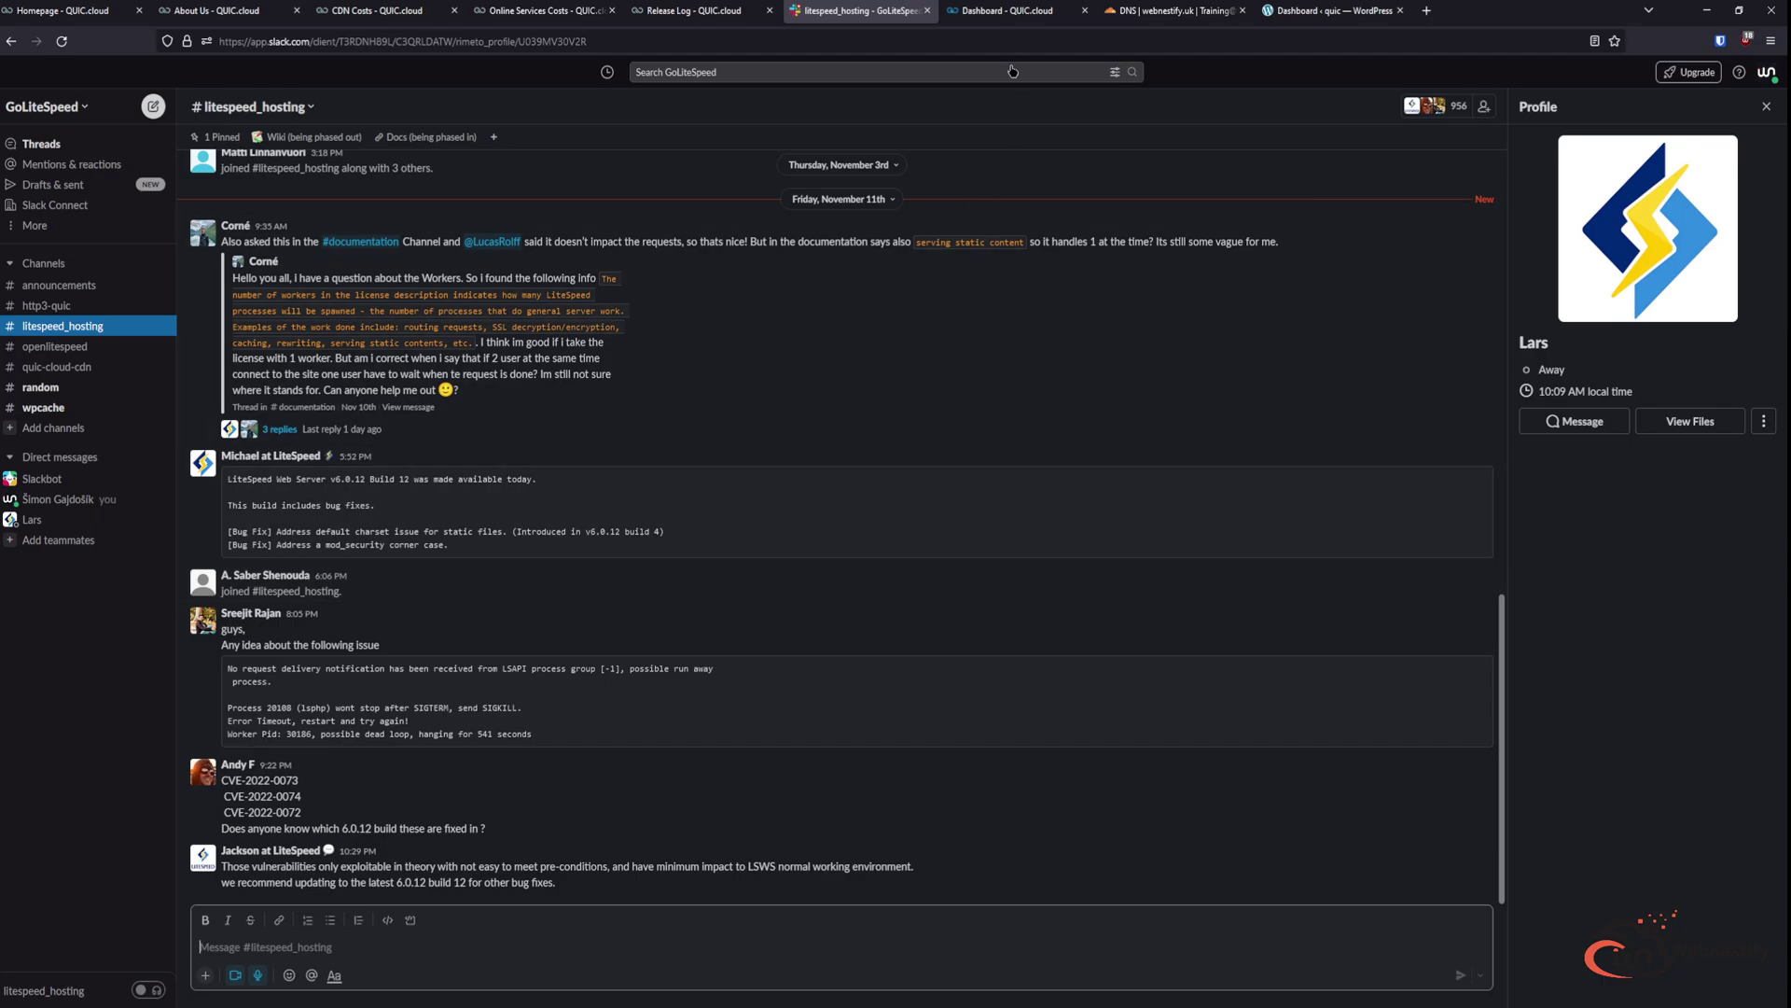
Step: Return to the QUIC.cloud Dashboard and open the yasmeenkitchen.com domain summary
{"action": "left_click", "coordinate": [1026, 13]}
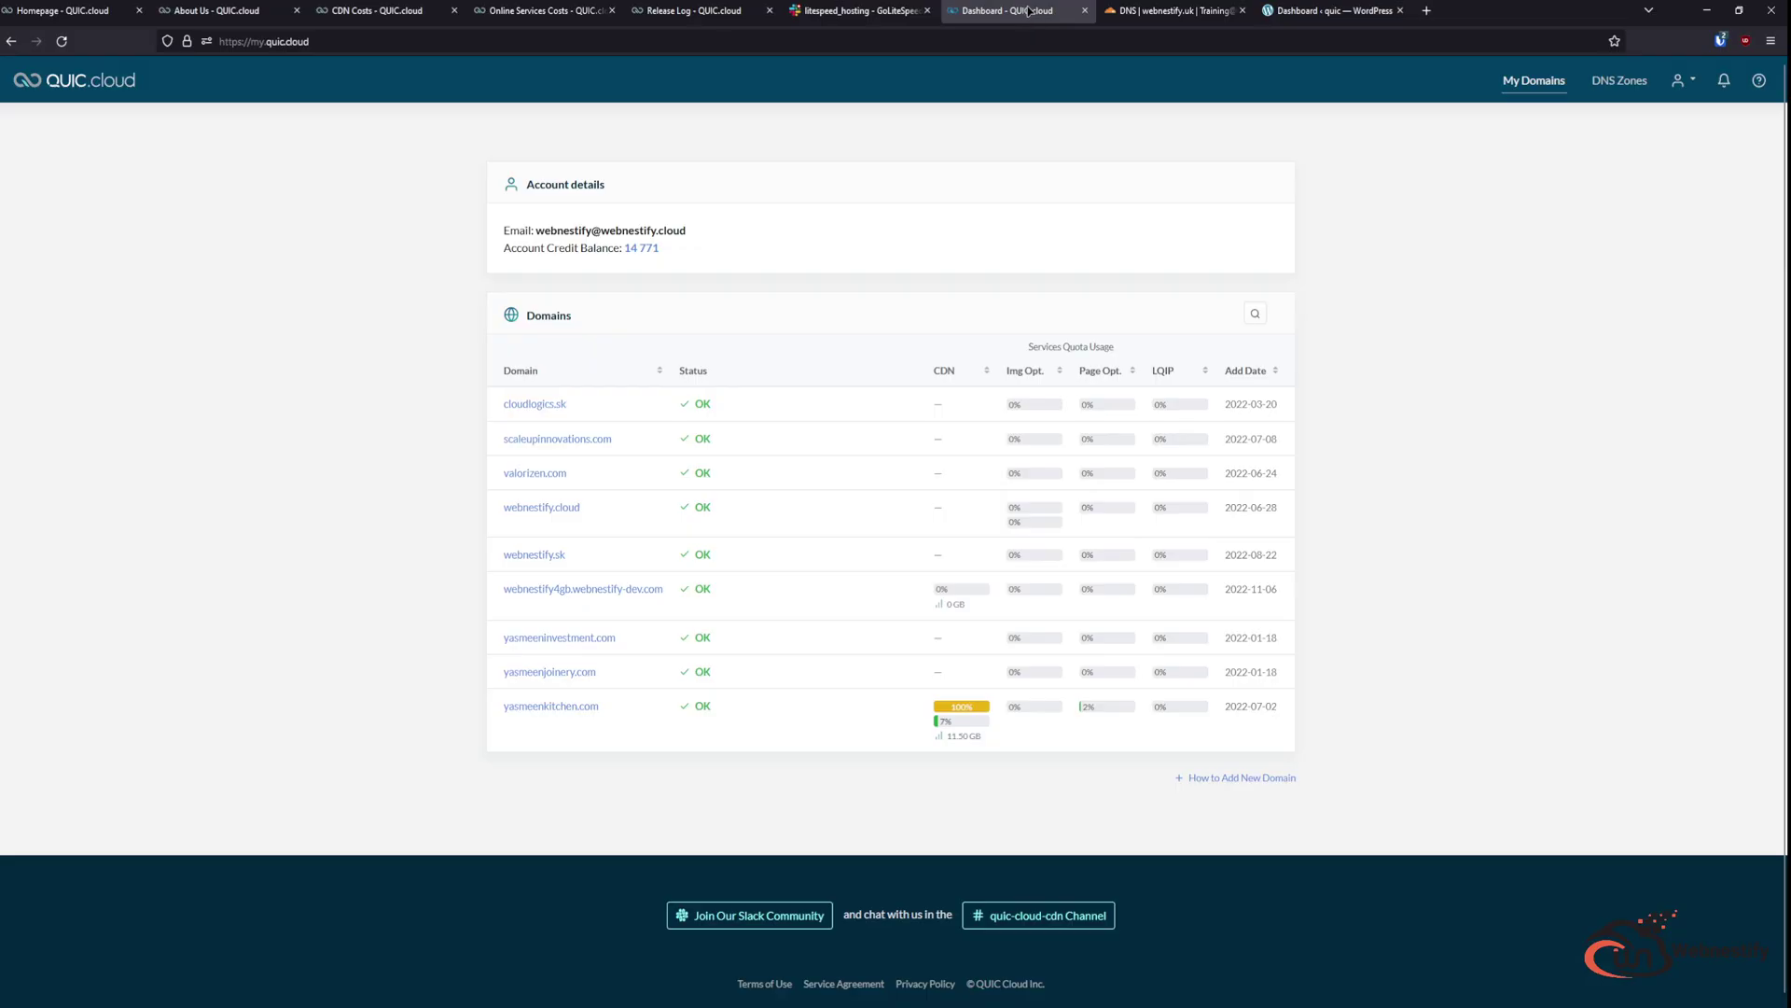
{"action": "left_click", "coordinate": [559, 708]}
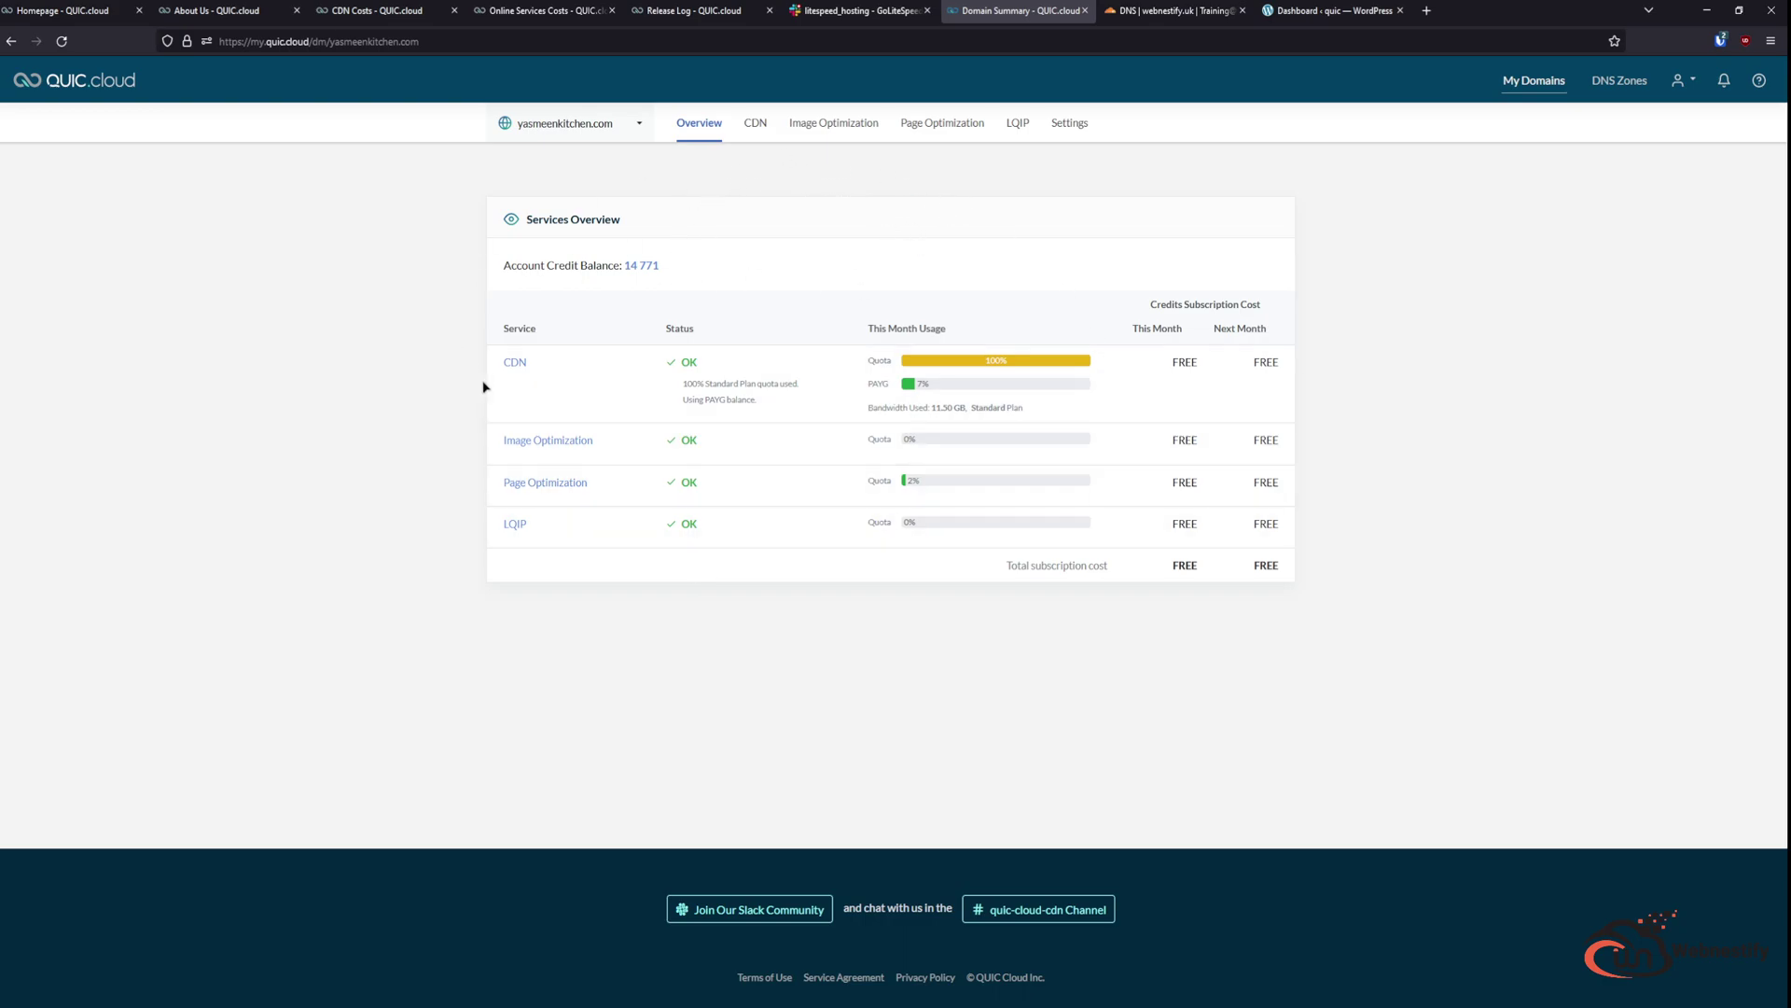
Step: Open yasmeenkitchen.com's CDN details: 50 free credits used, 930 pay-as-you-go credits left, Standard plan
{"action": "left_click", "coordinate": [516, 364]}
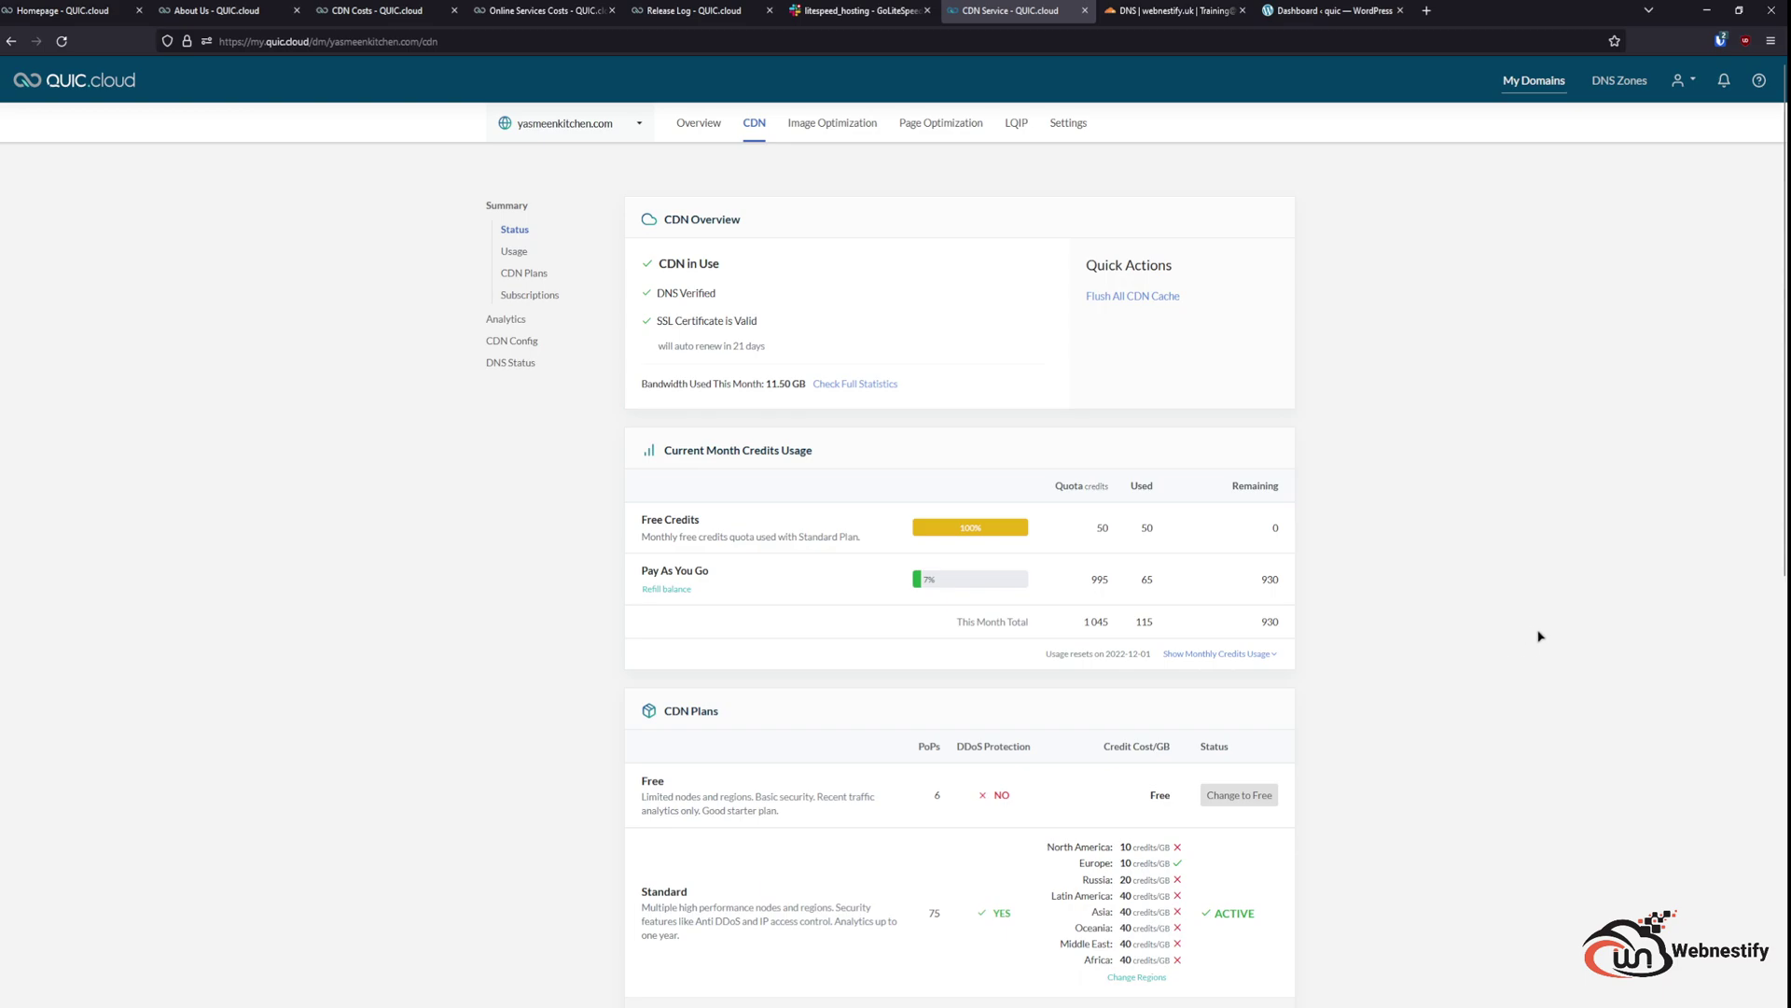
{"action": "scroll", "coordinate": [1493, 616], "scroll_direction": "down", "scroll_amount": 3}
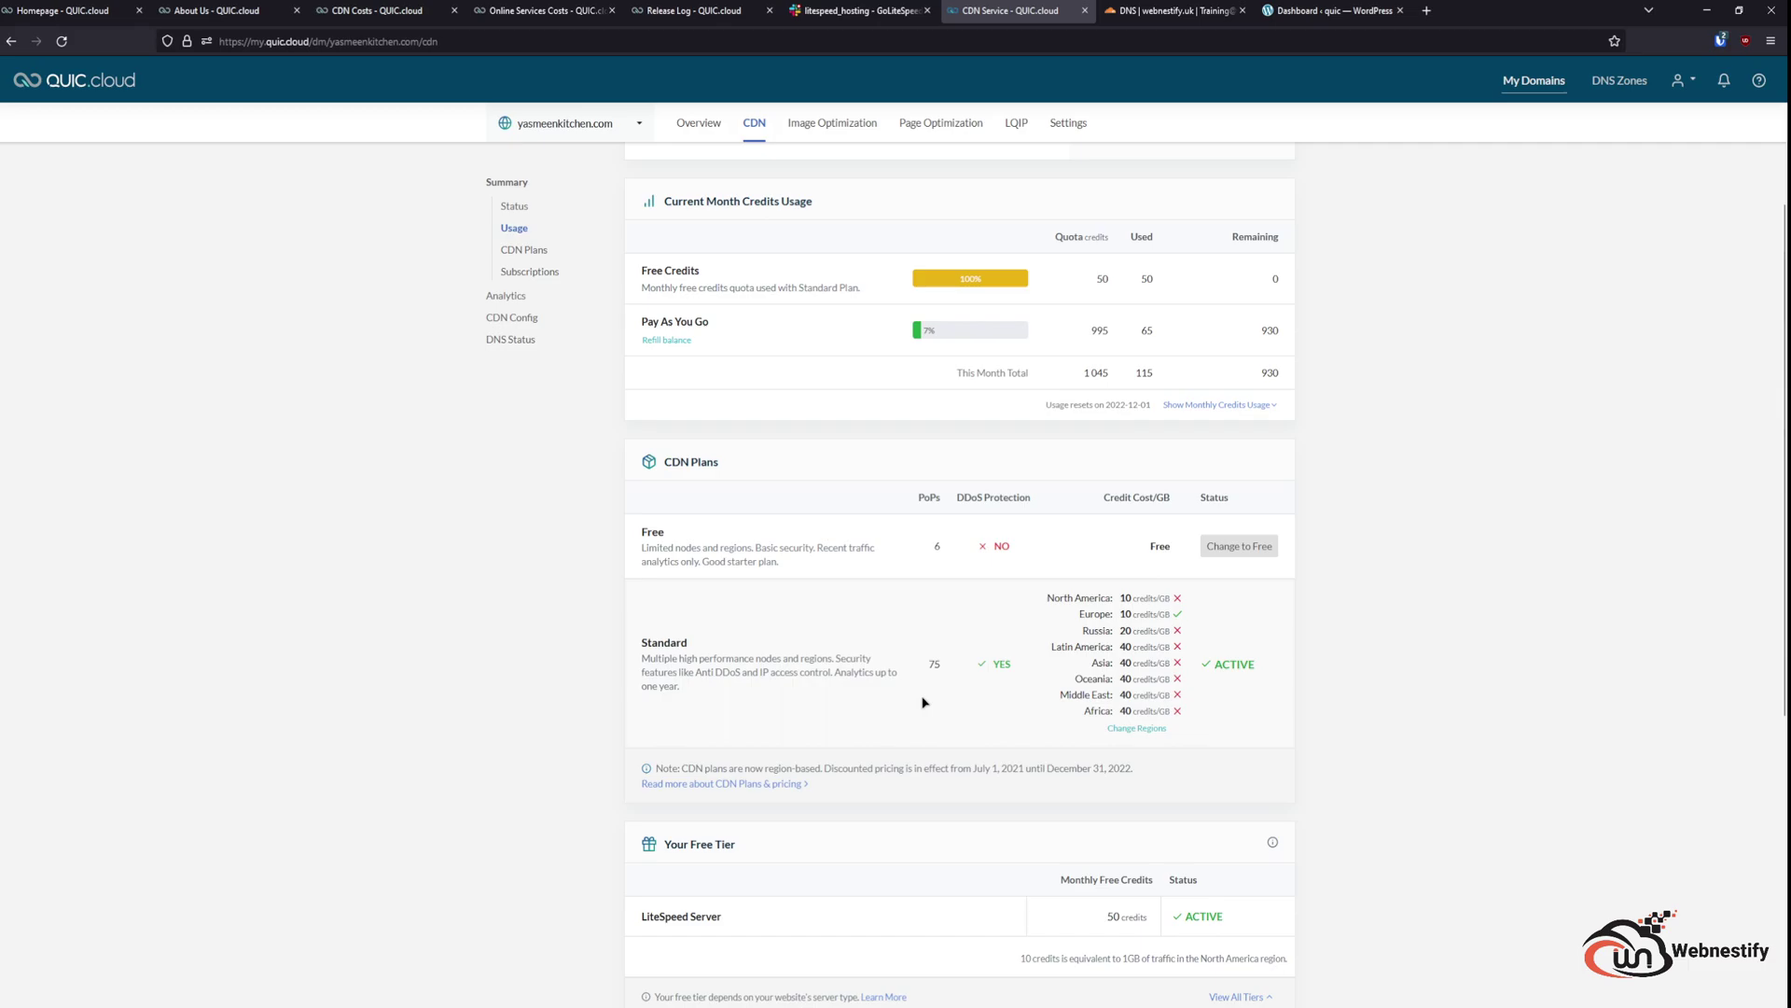
{"action": "left_click", "coordinate": [1135, 731]}
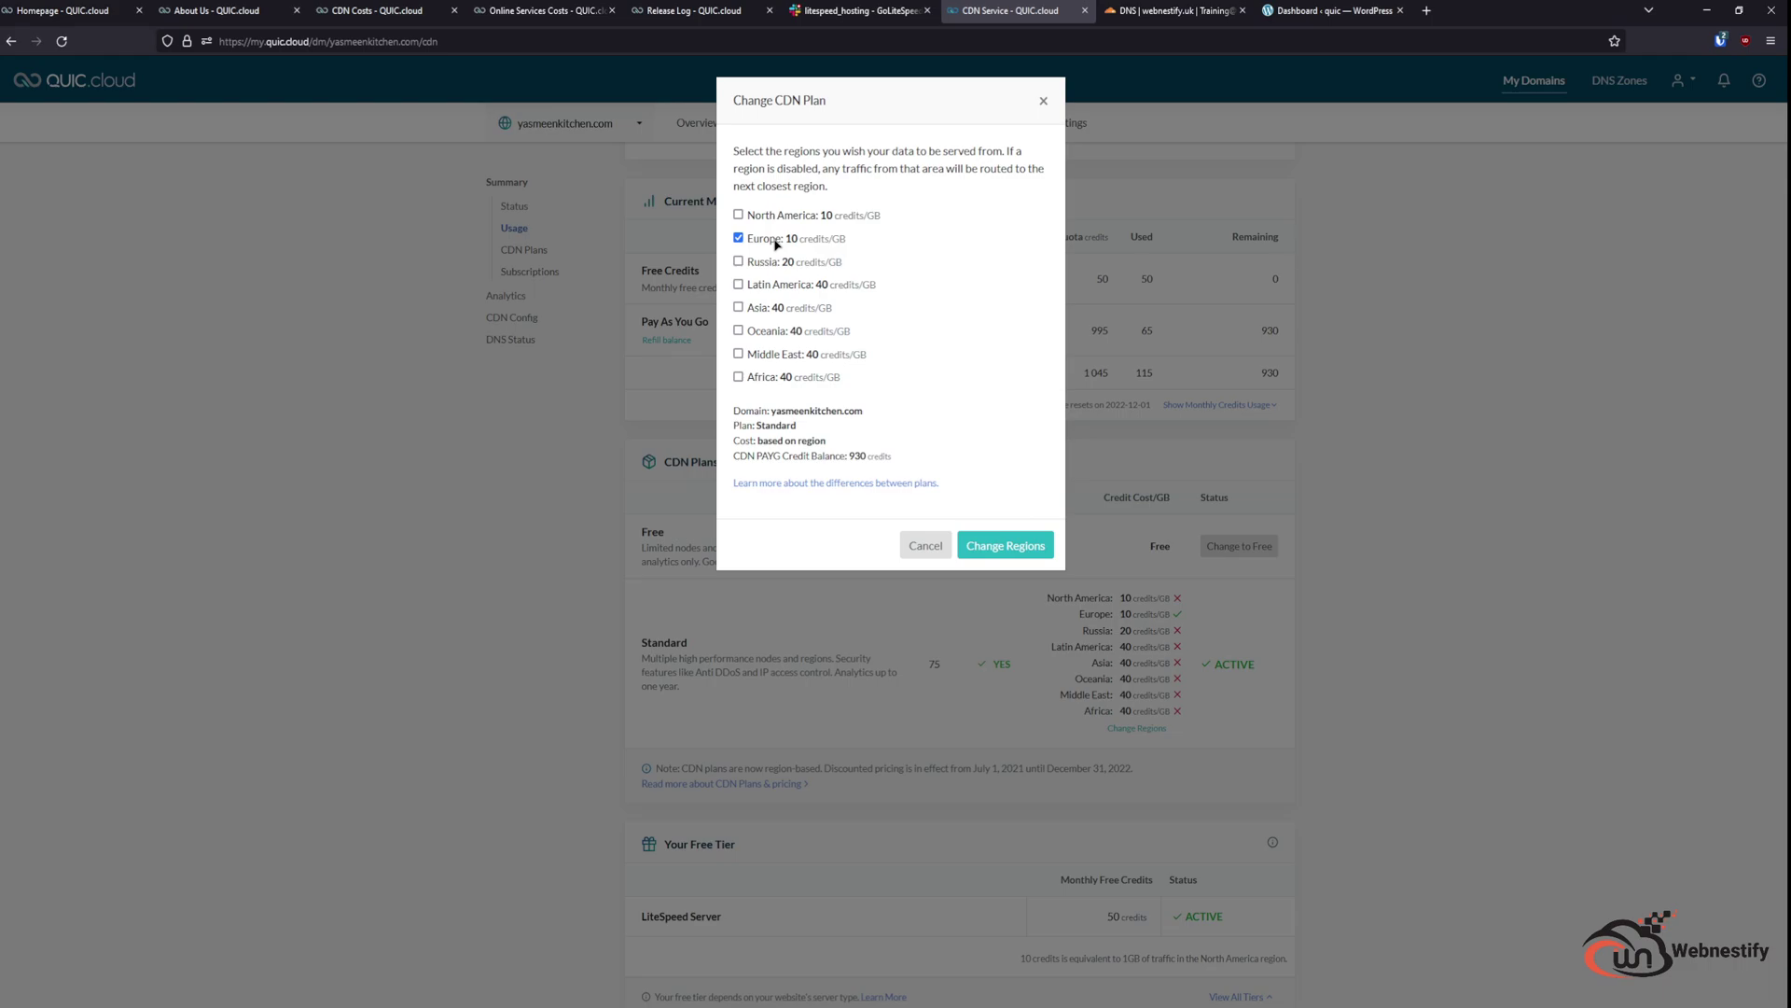
{"action": "left_click", "coordinate": [925, 546]}
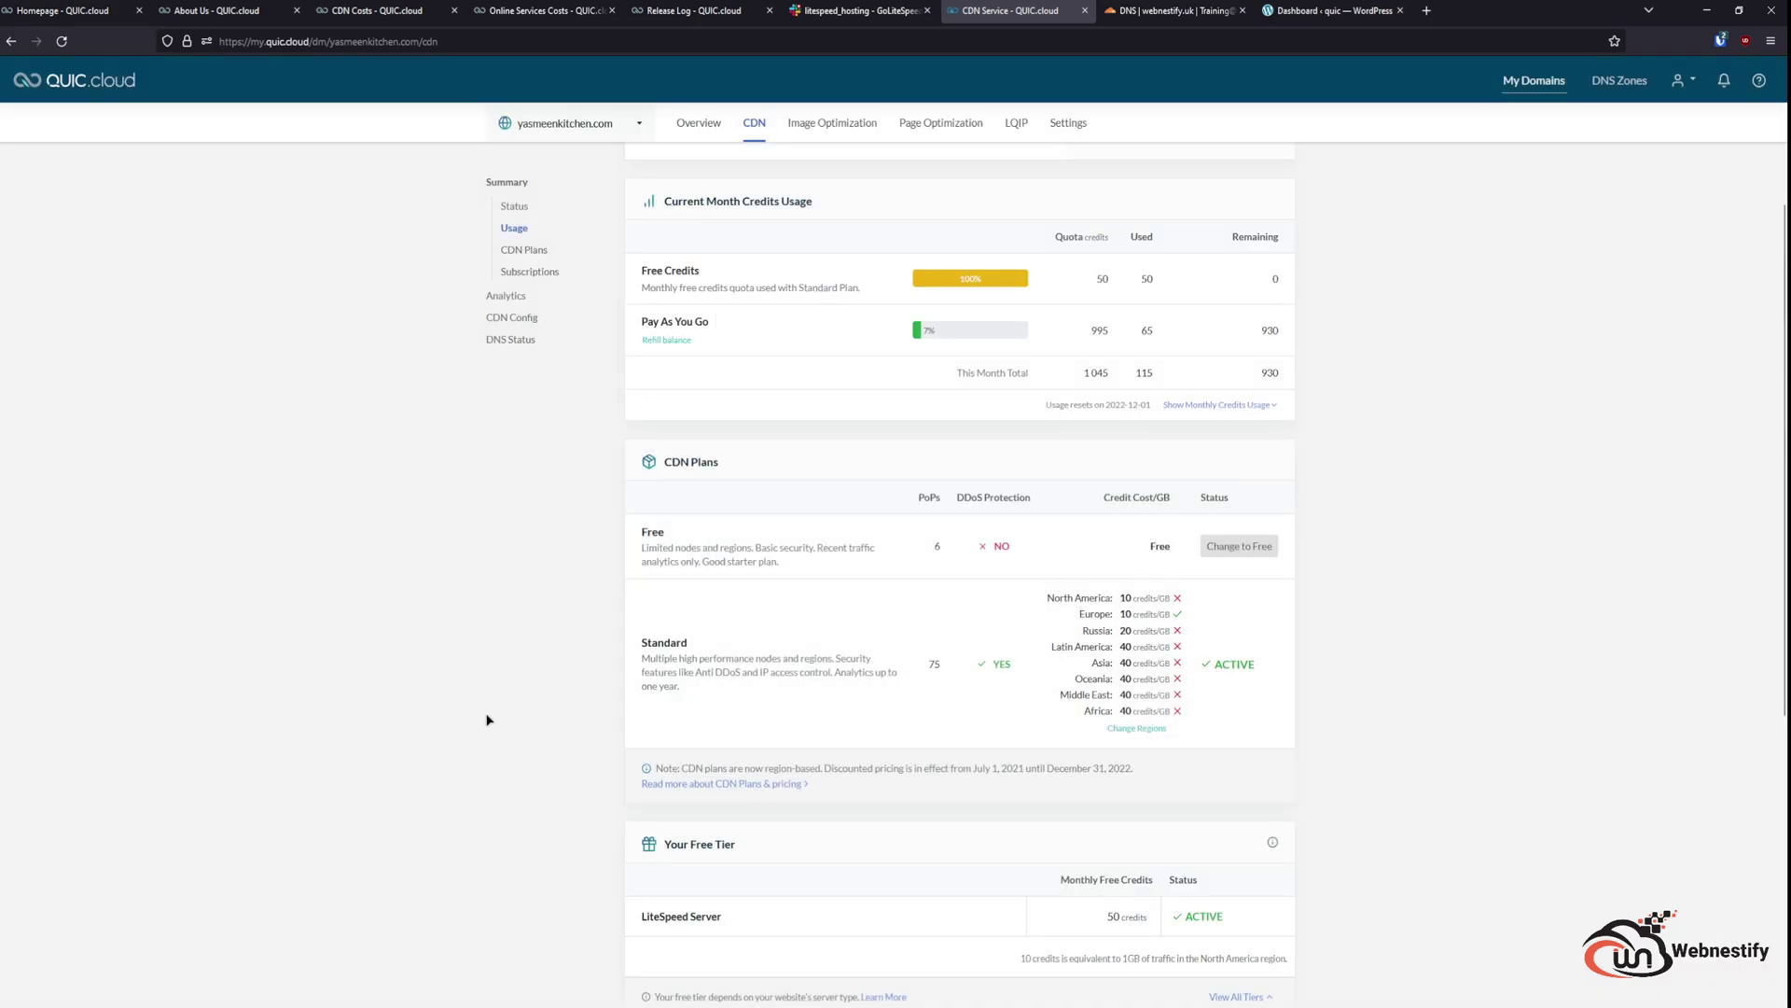
{"action": "scroll", "coordinate": [560, 737], "scroll_direction": "down", "scroll_amount": 3}
{"action": "scroll", "coordinate": [598, 738], "scroll_direction": "down", "scroll_amount": 3}
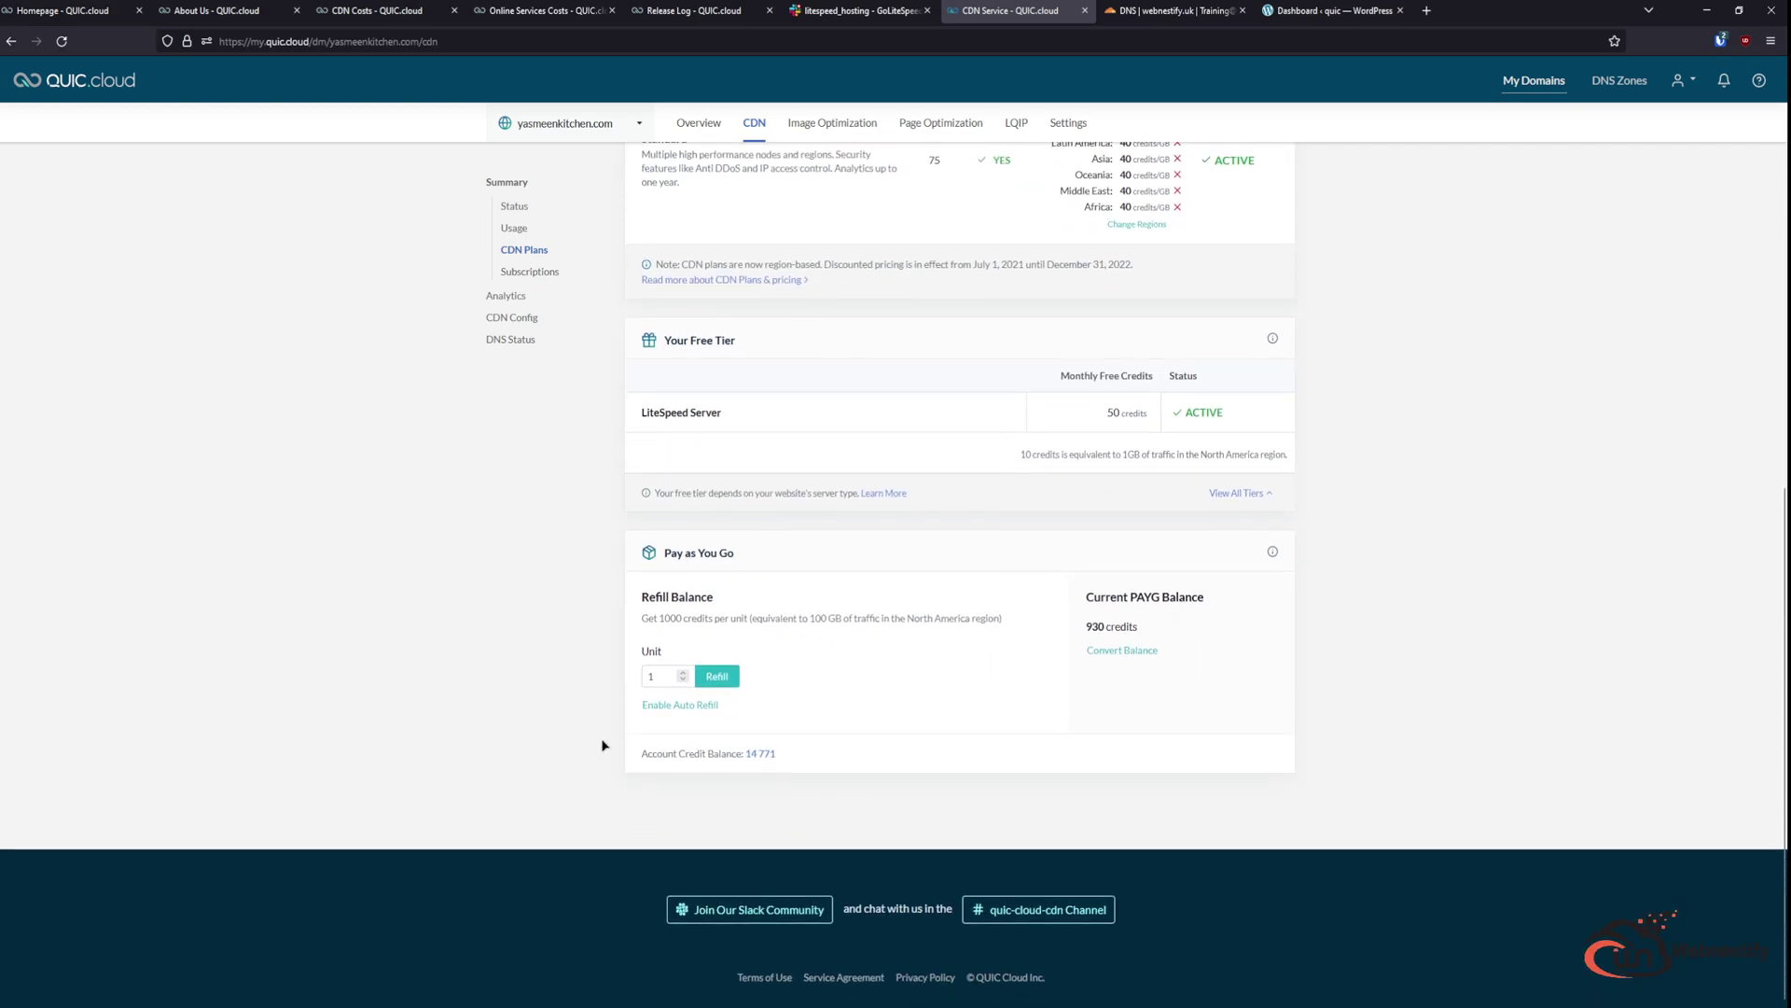
Step: Open CDN Web Traffic analytics and expand the PoP bandwidth breakdown, led by Frankfurt's 6.30 GB
{"action": "left_click", "coordinate": [513, 298]}
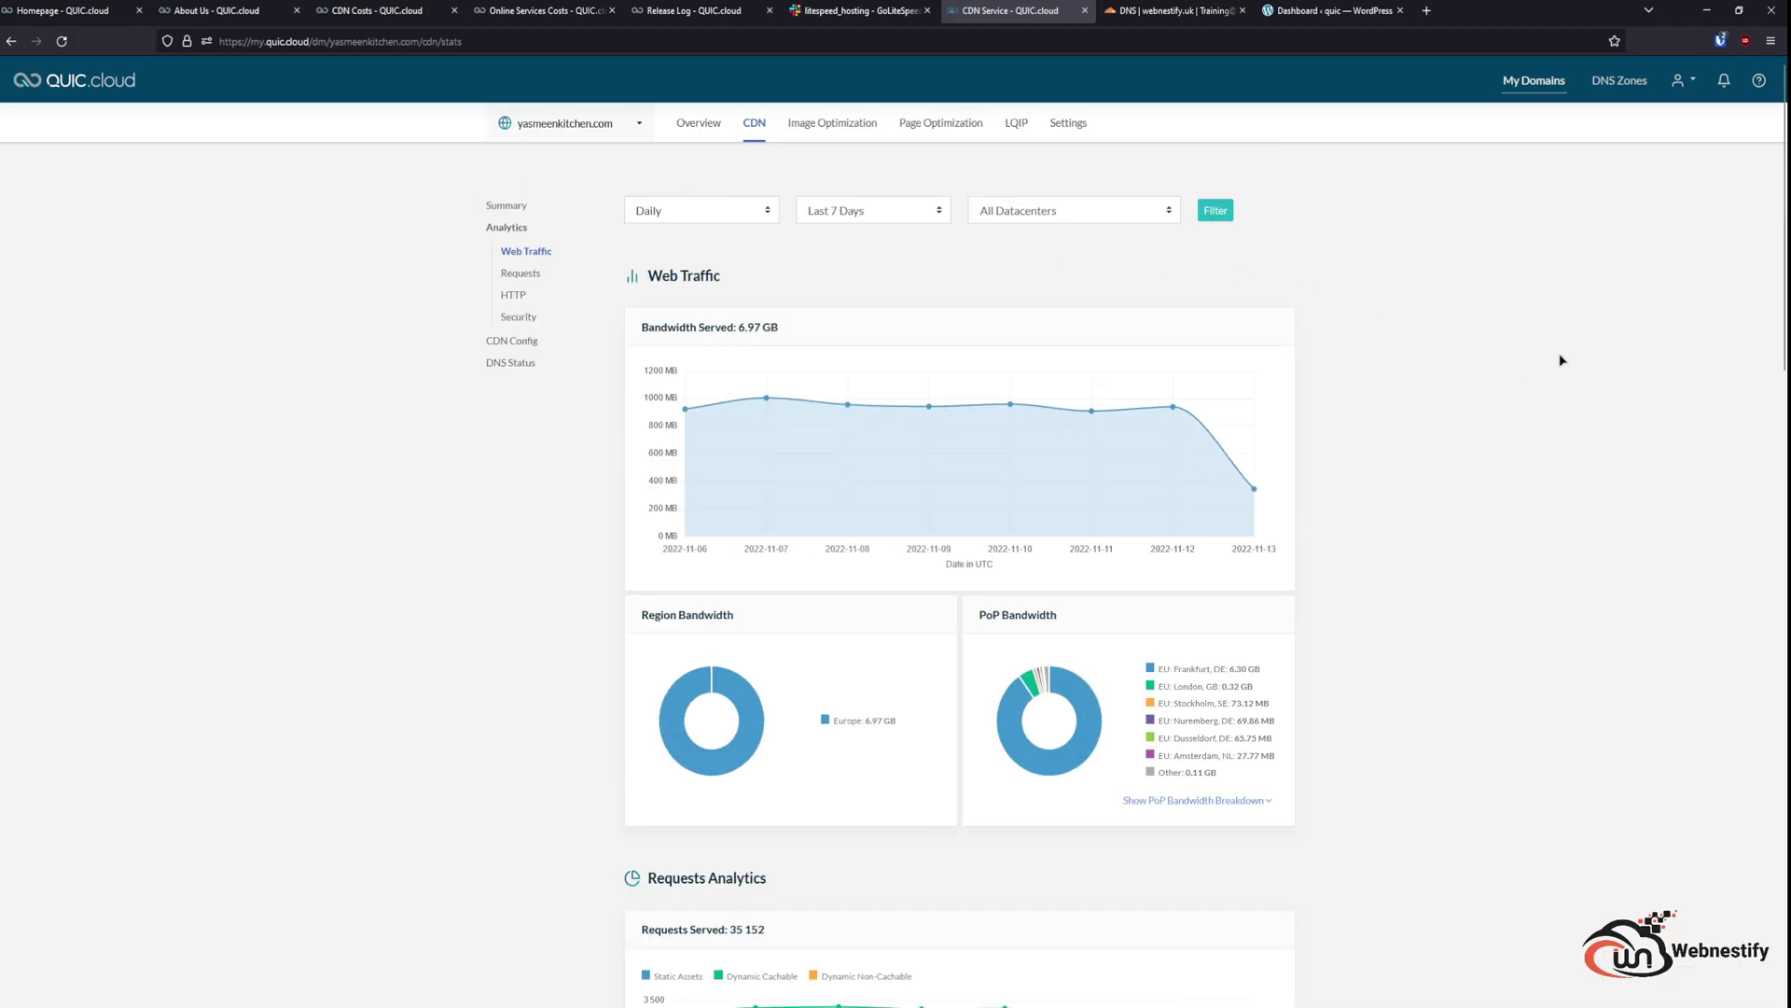
{"action": "left_click", "coordinate": [725, 210]}
{"action": "left_click", "coordinate": [935, 266]}
{"action": "left_click", "coordinate": [884, 212]}
{"action": "left_click", "coordinate": [1203, 313]}
{"action": "scroll", "coordinate": [1368, 520], "scroll_direction": "down", "scroll_amount": 2}
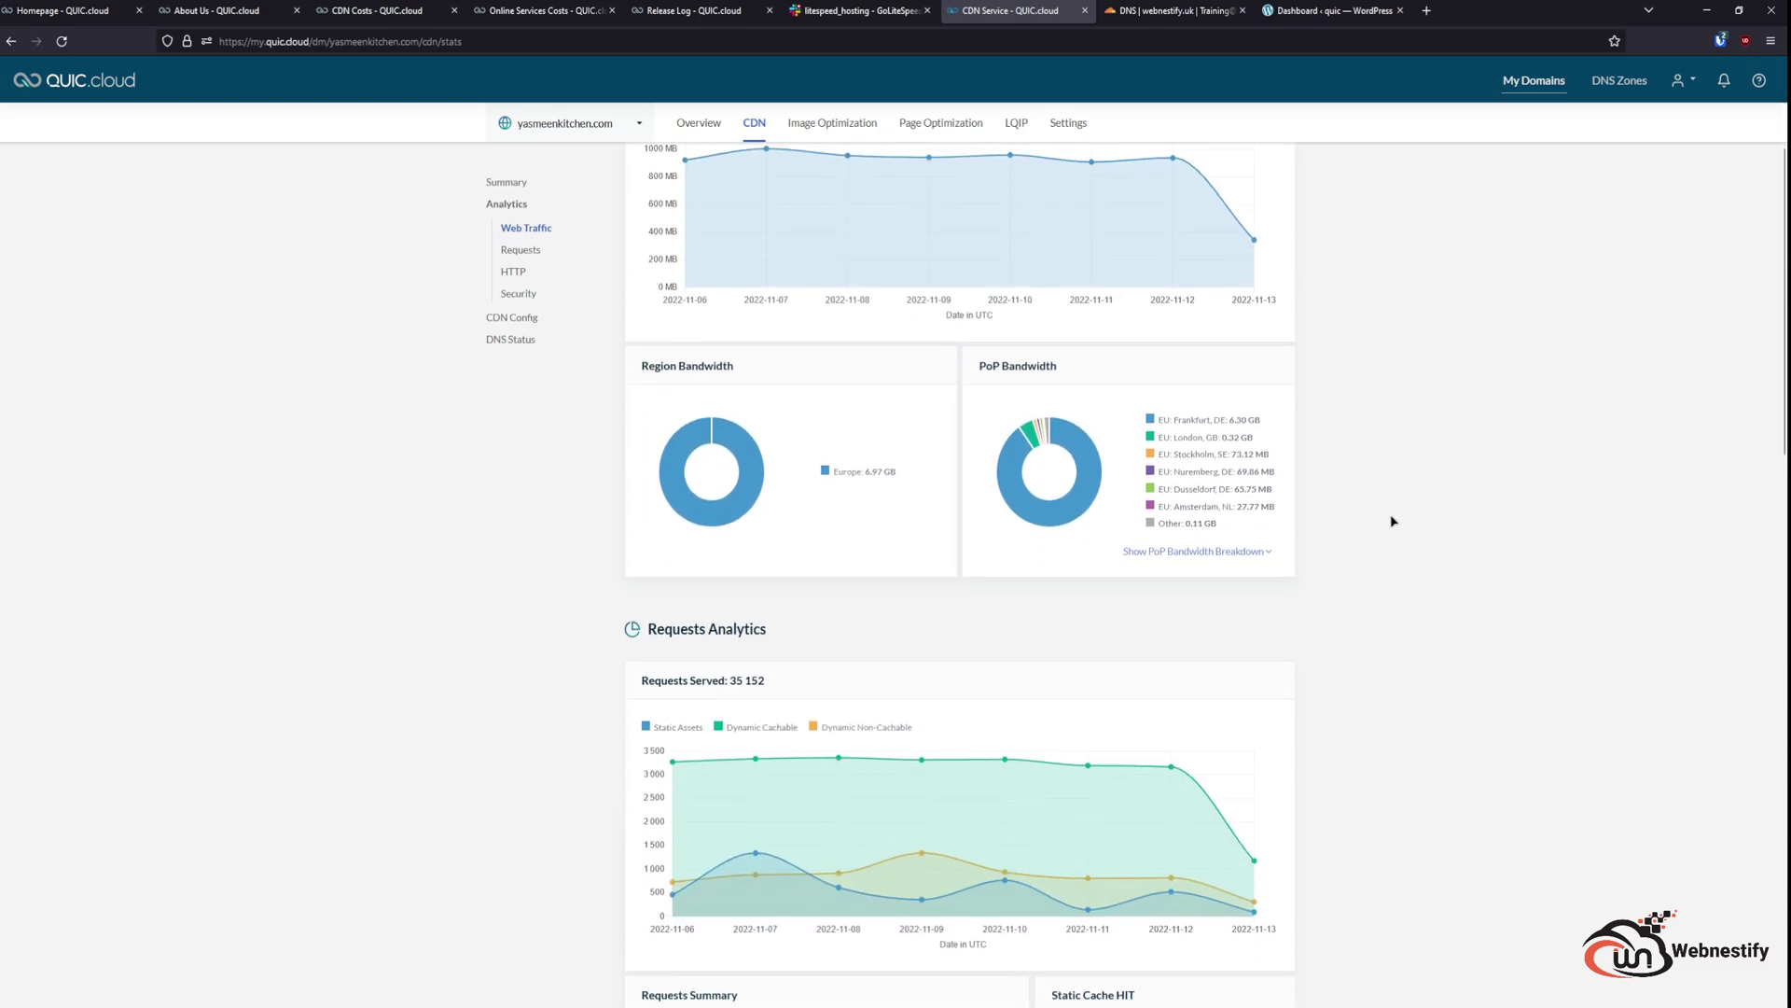
{"action": "left_click", "coordinate": [1218, 552]}
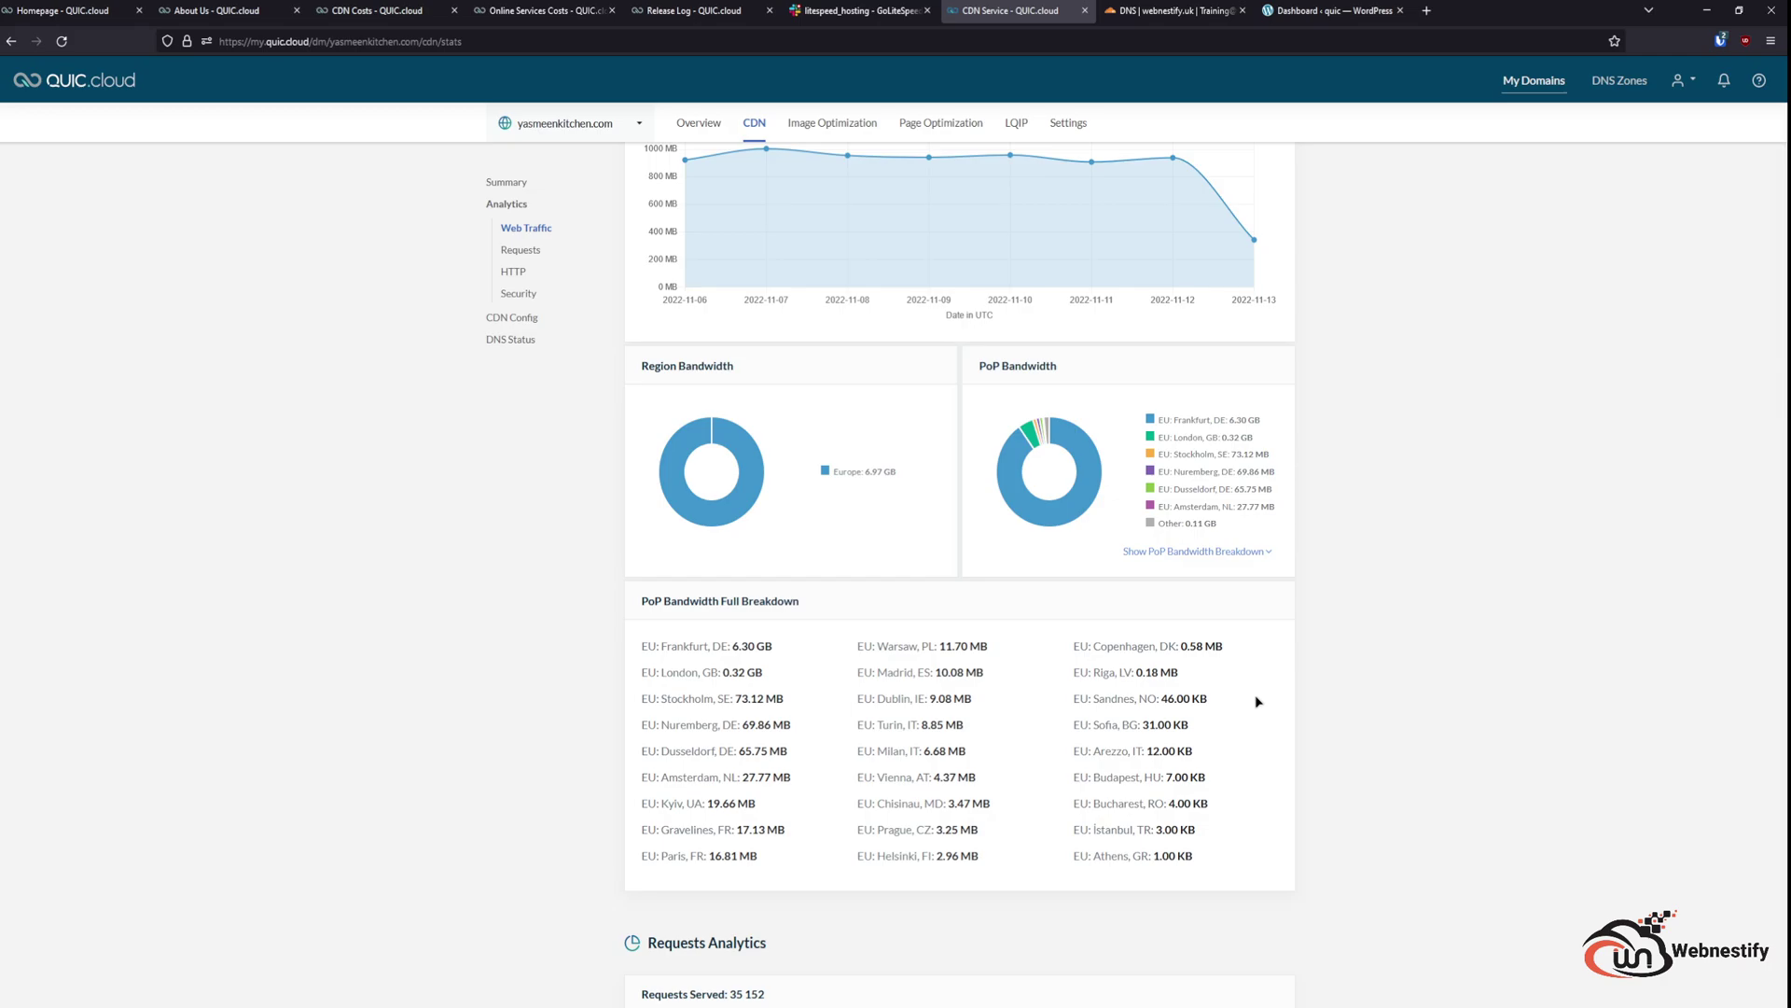
{"action": "scroll", "coordinate": [1351, 724], "scroll_direction": "down", "scroll_amount": 5}
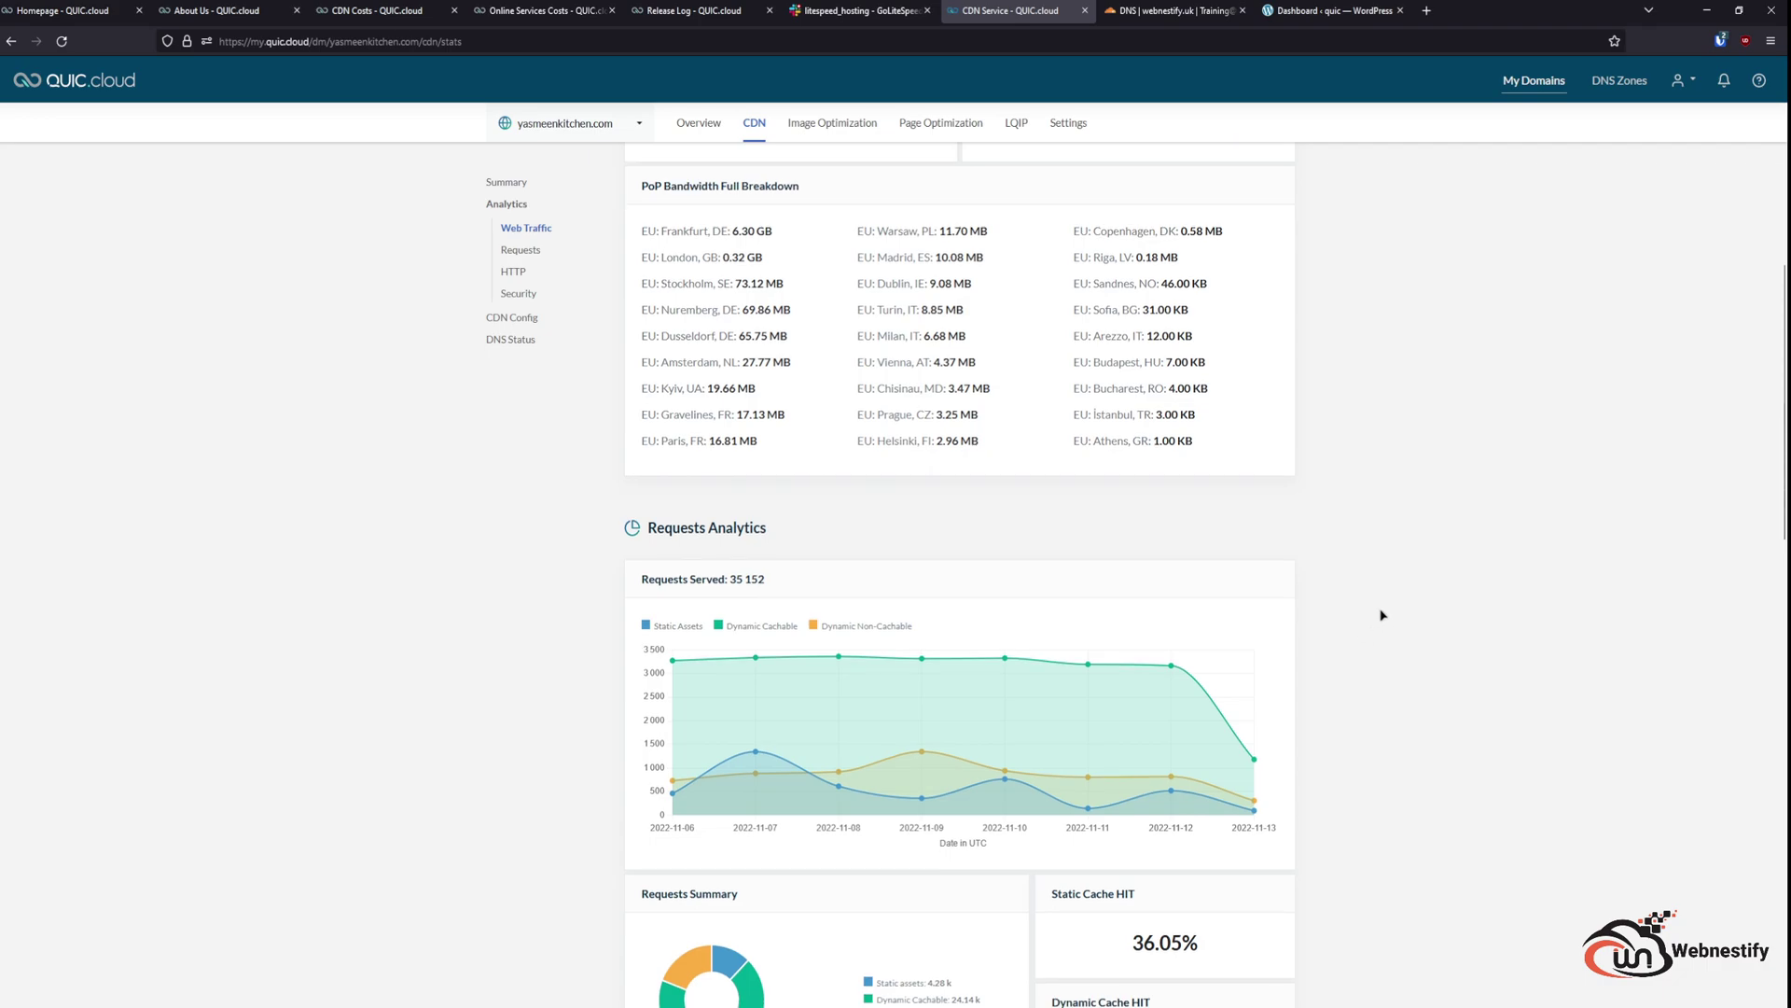
{"action": "scroll", "coordinate": [1382, 615], "scroll_direction": "down", "scroll_amount": 2}
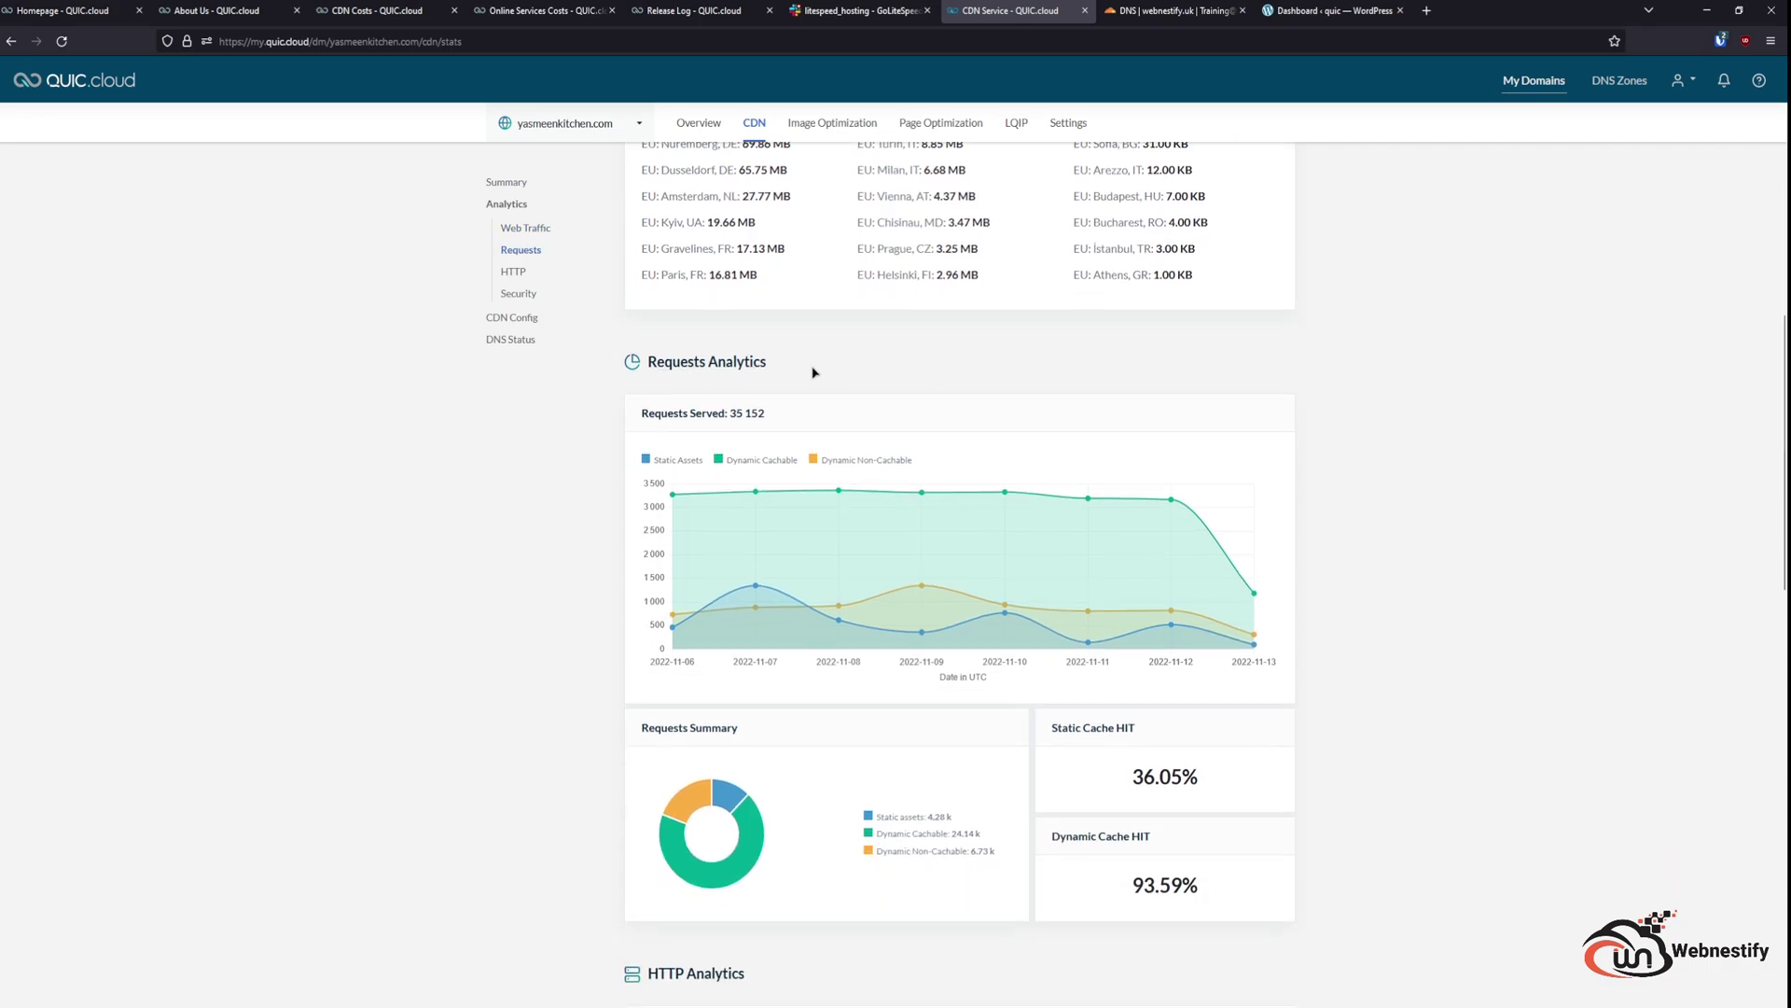
{"action": "scroll", "coordinate": [1483, 701], "scroll_direction": "down", "scroll_amount": 1}
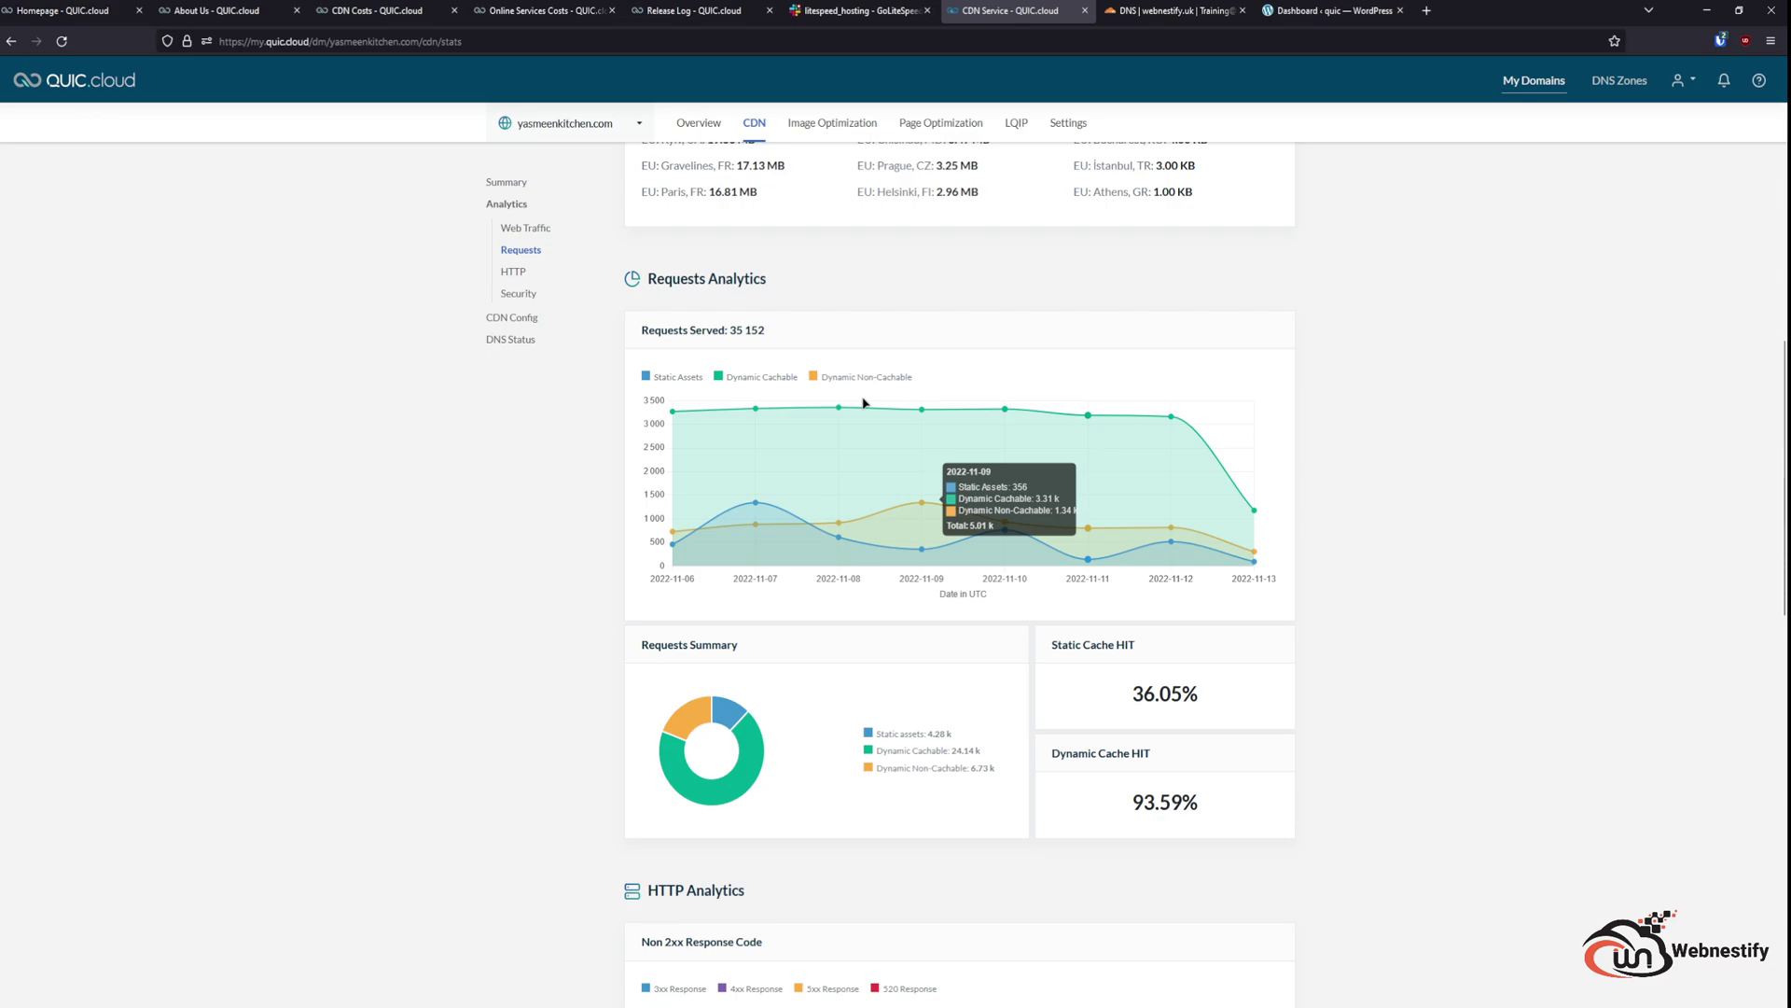
{"action": "left_click", "coordinate": [763, 377]}
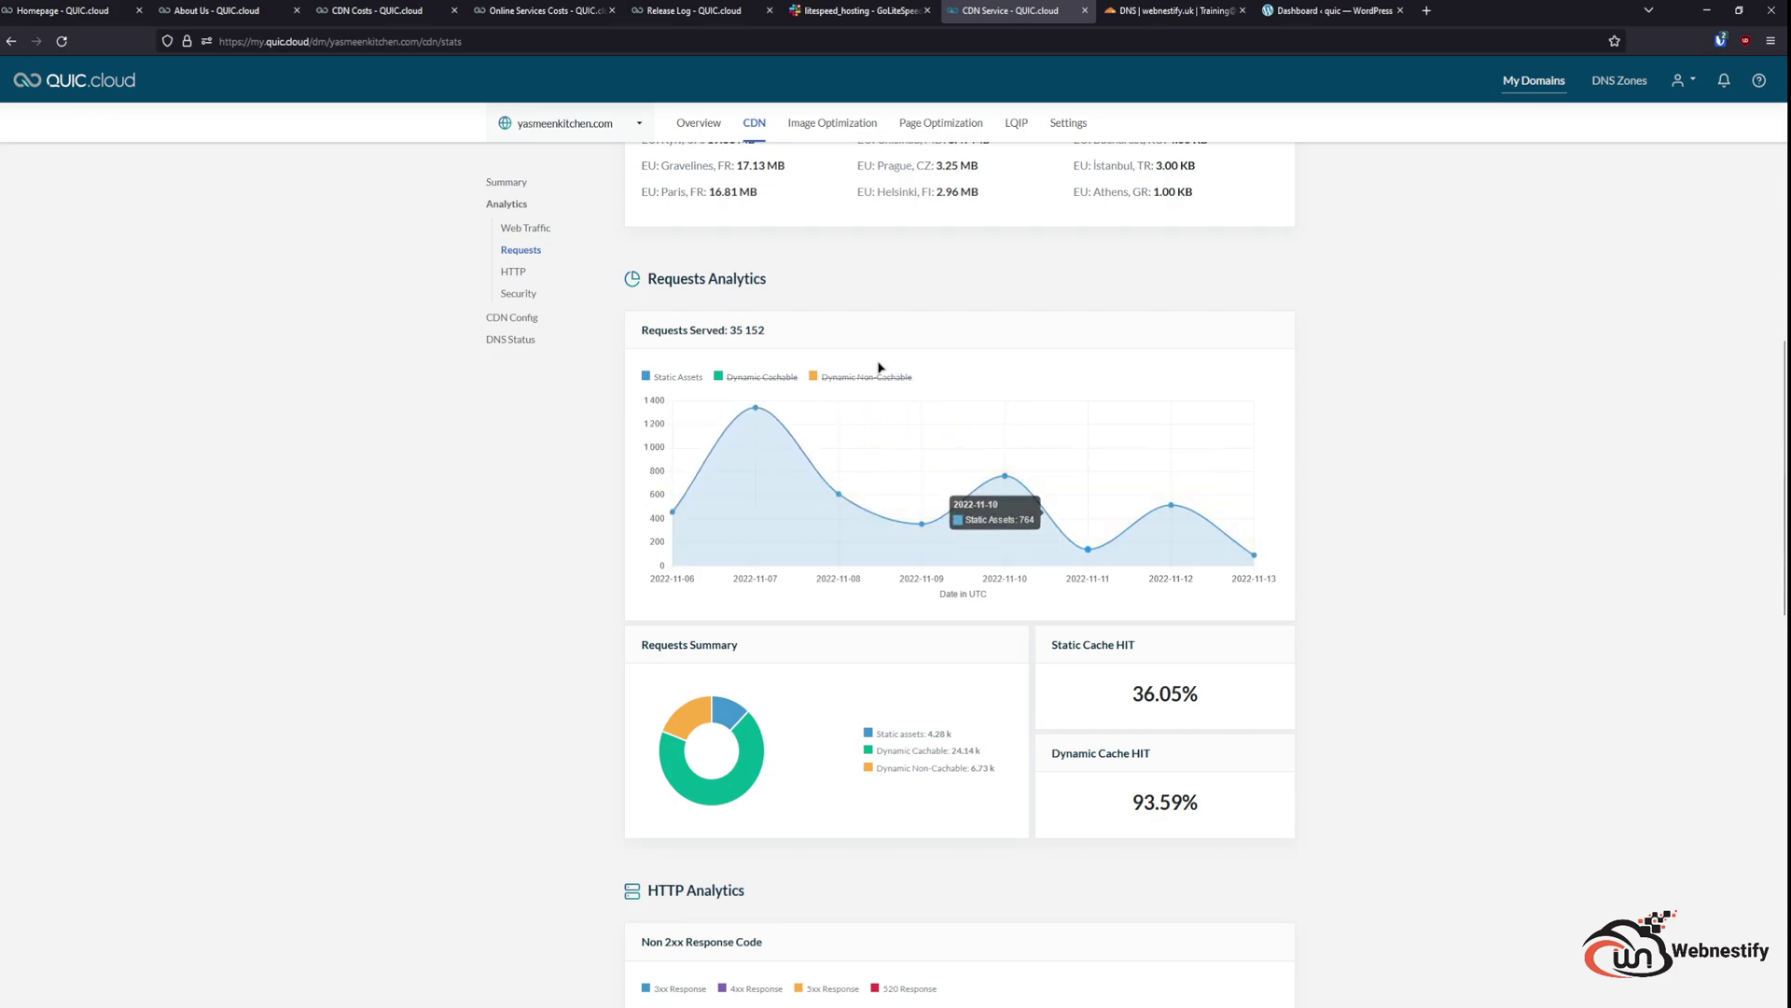
{"action": "left_click", "coordinate": [761, 377]}
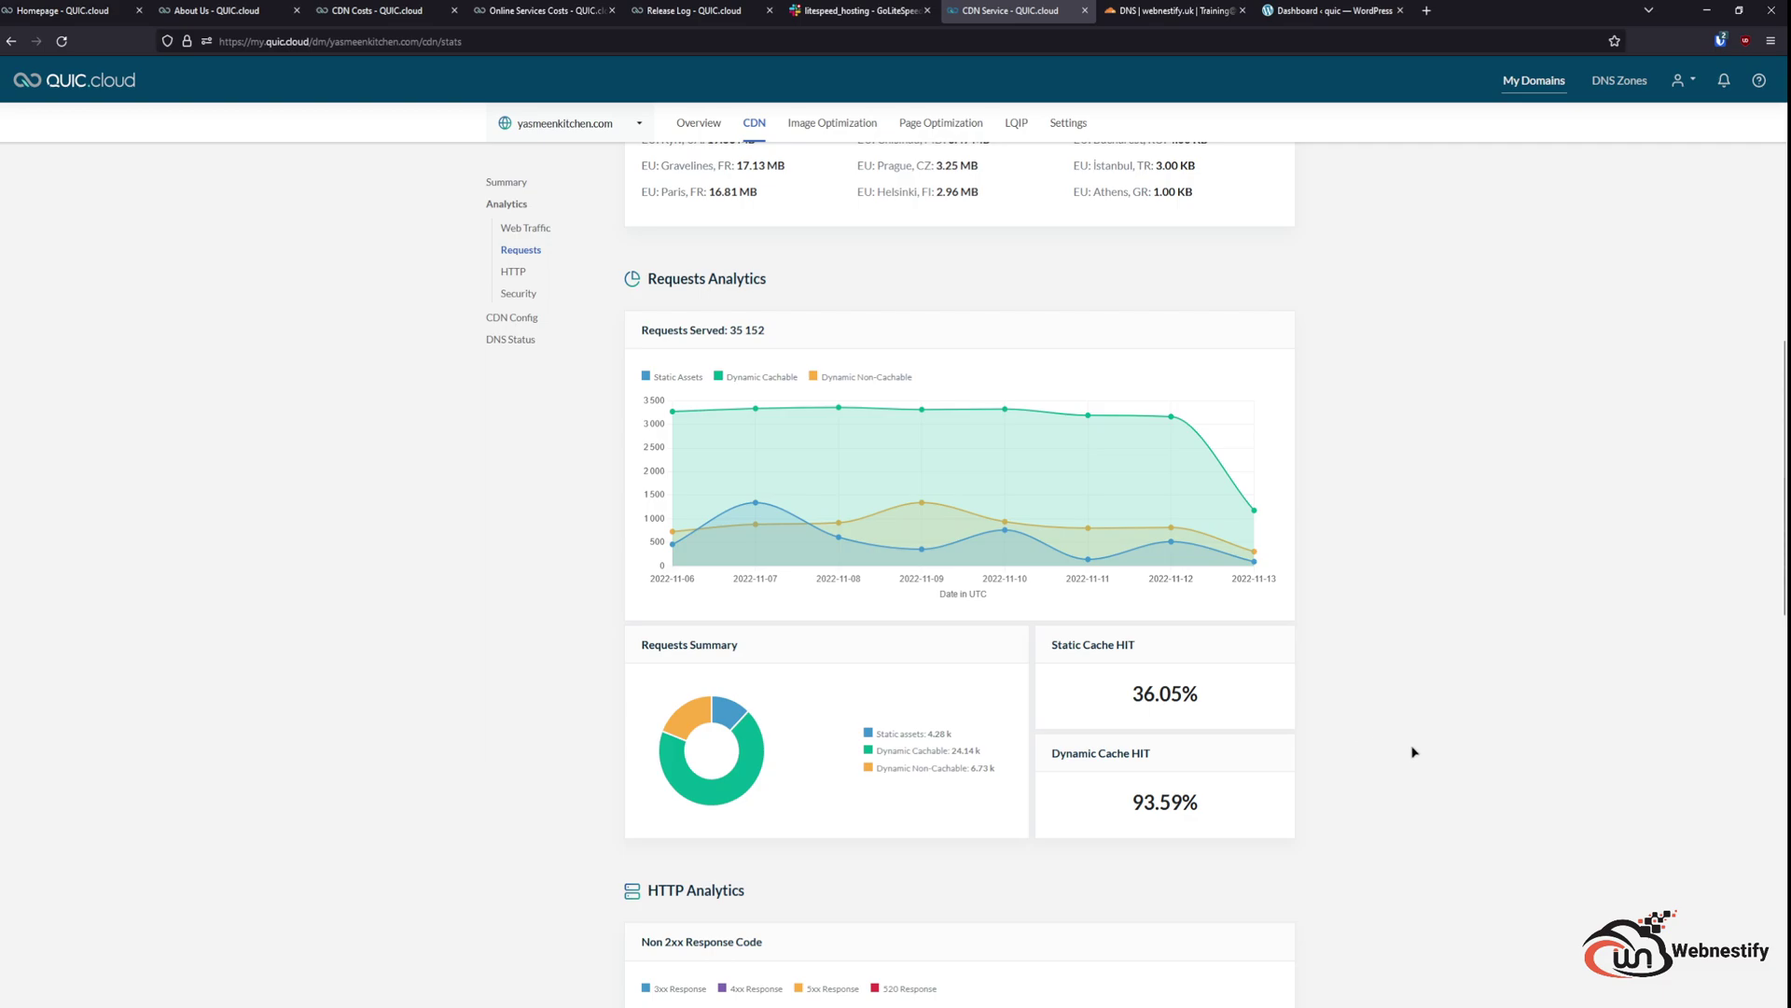
{"action": "scroll", "coordinate": [1387, 728], "scroll_direction": "down", "scroll_amount": 5}
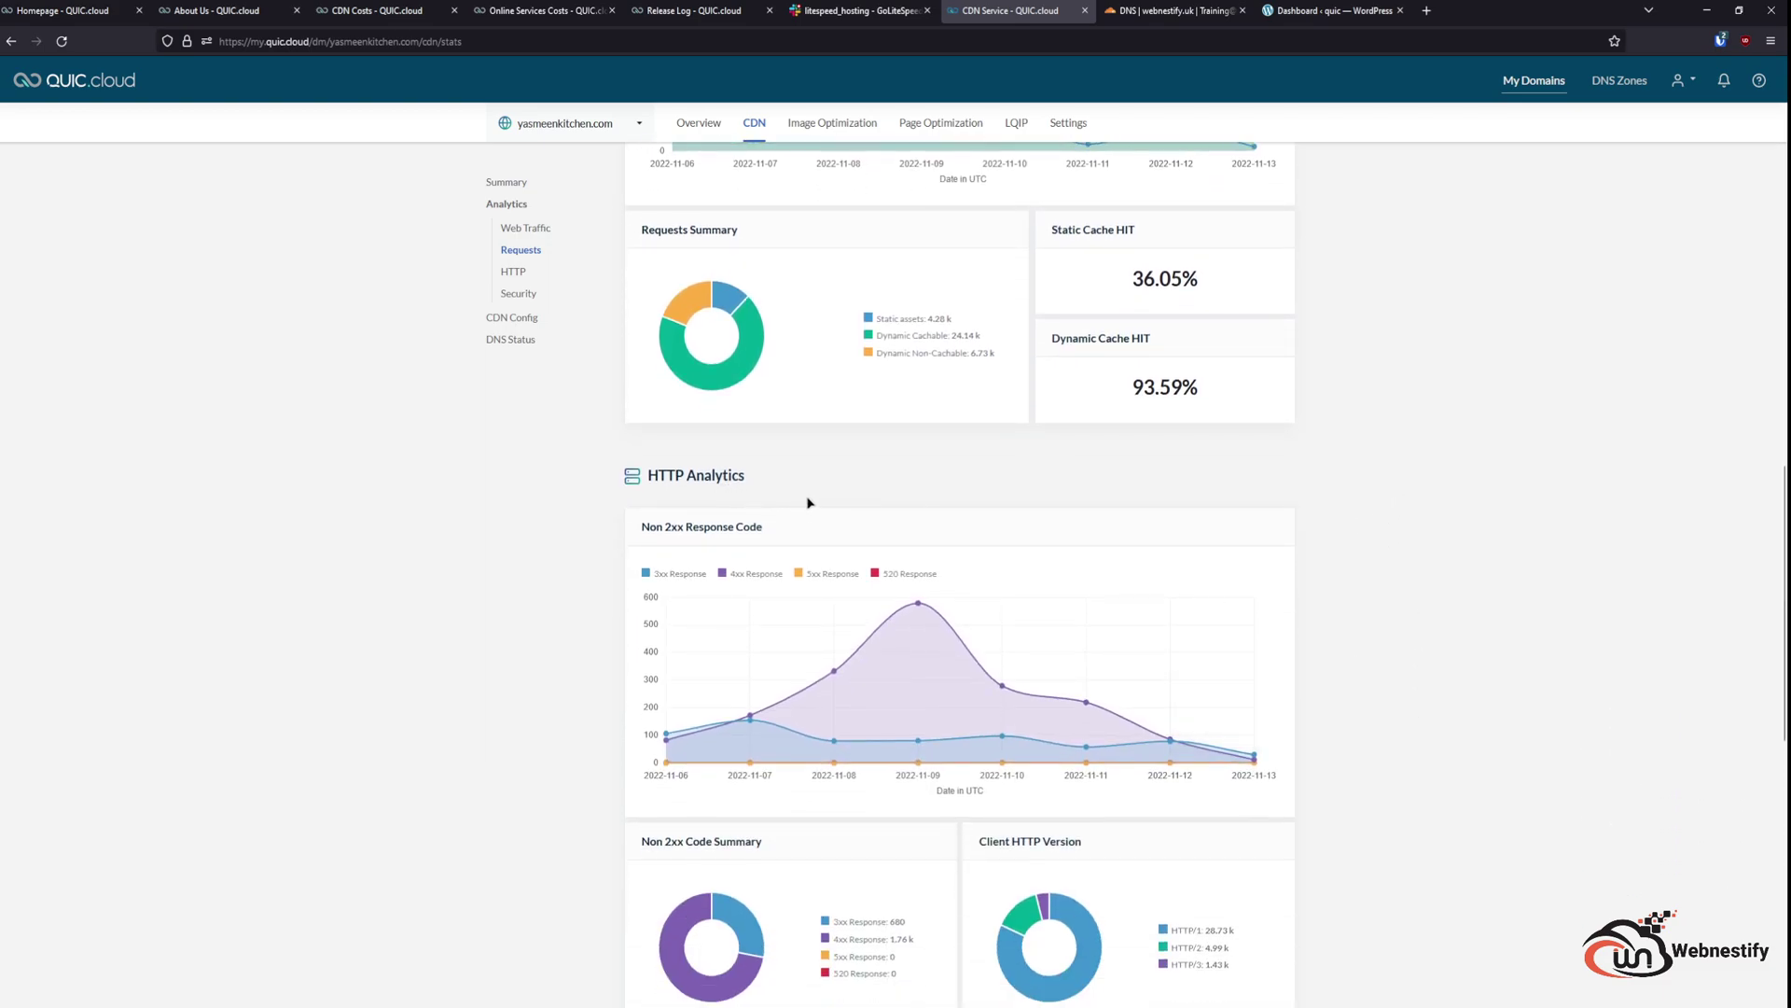
Step: Review the HTTP and Security analytics, then show webnestify.uk's Cloudflare DNS with the proxied A record quic
{"action": "scroll", "coordinate": [1147, 547], "scroll_direction": "down", "scroll_amount": 2}
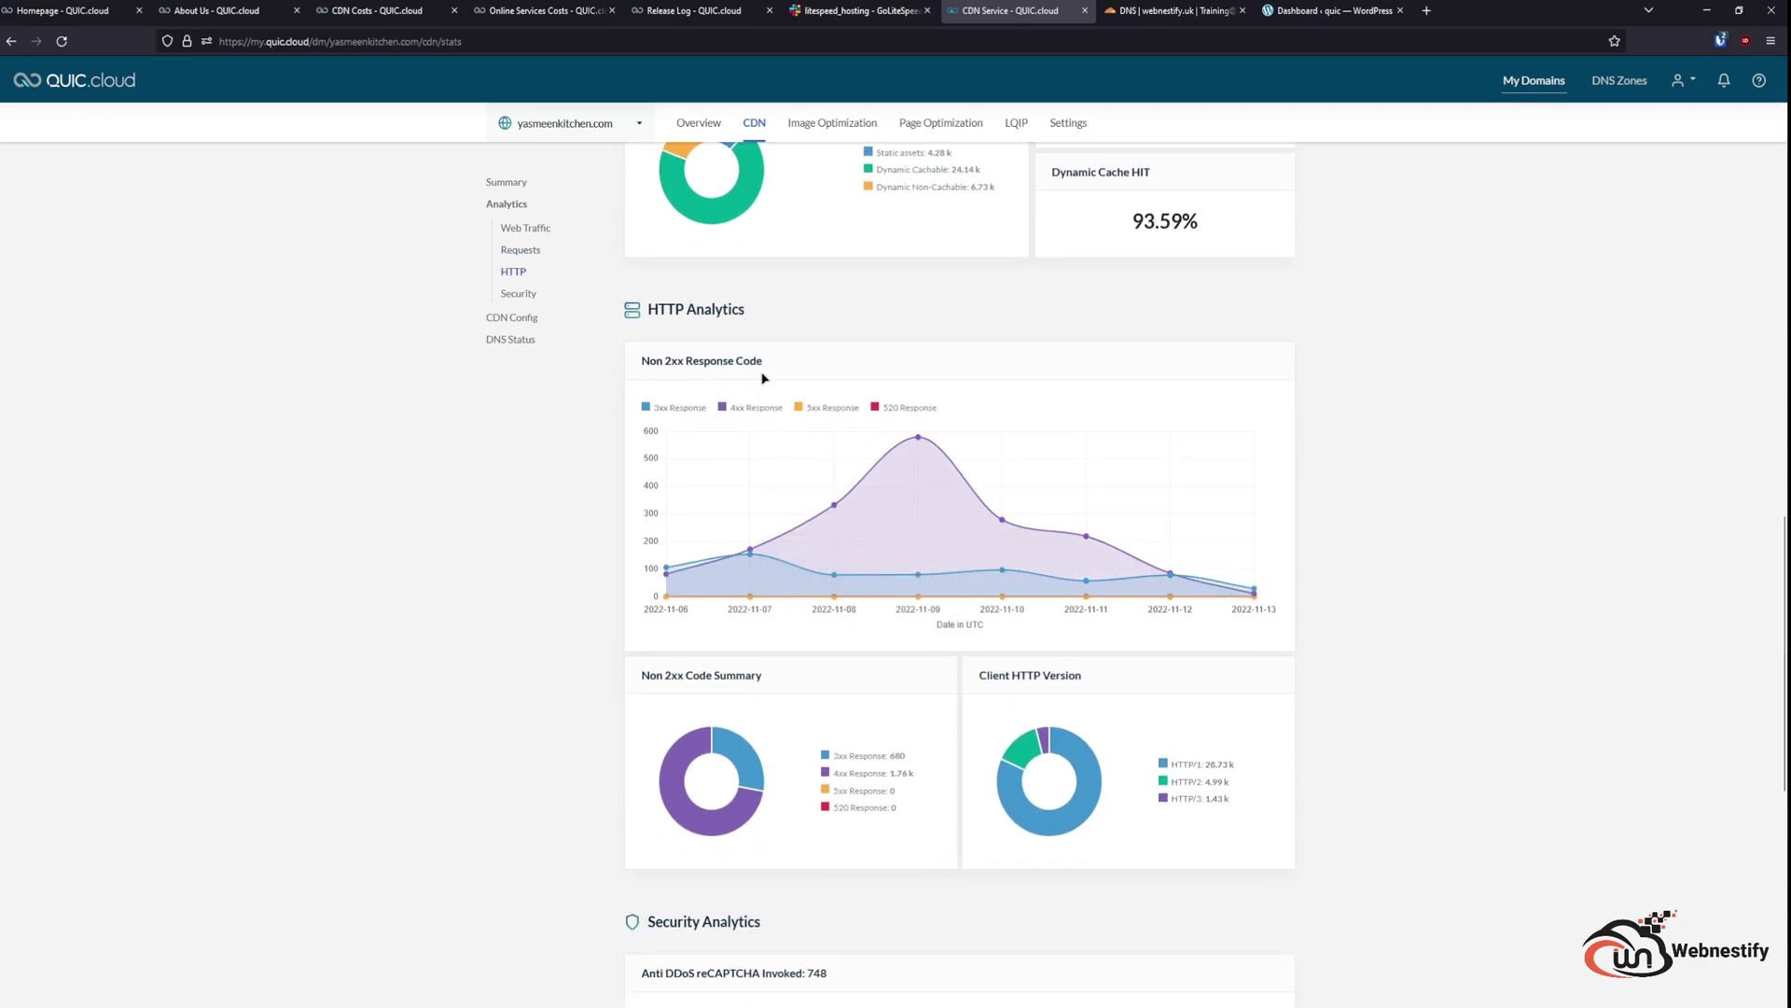
{"action": "scroll", "coordinate": [835, 824], "scroll_direction": "down", "scroll_amount": 4}
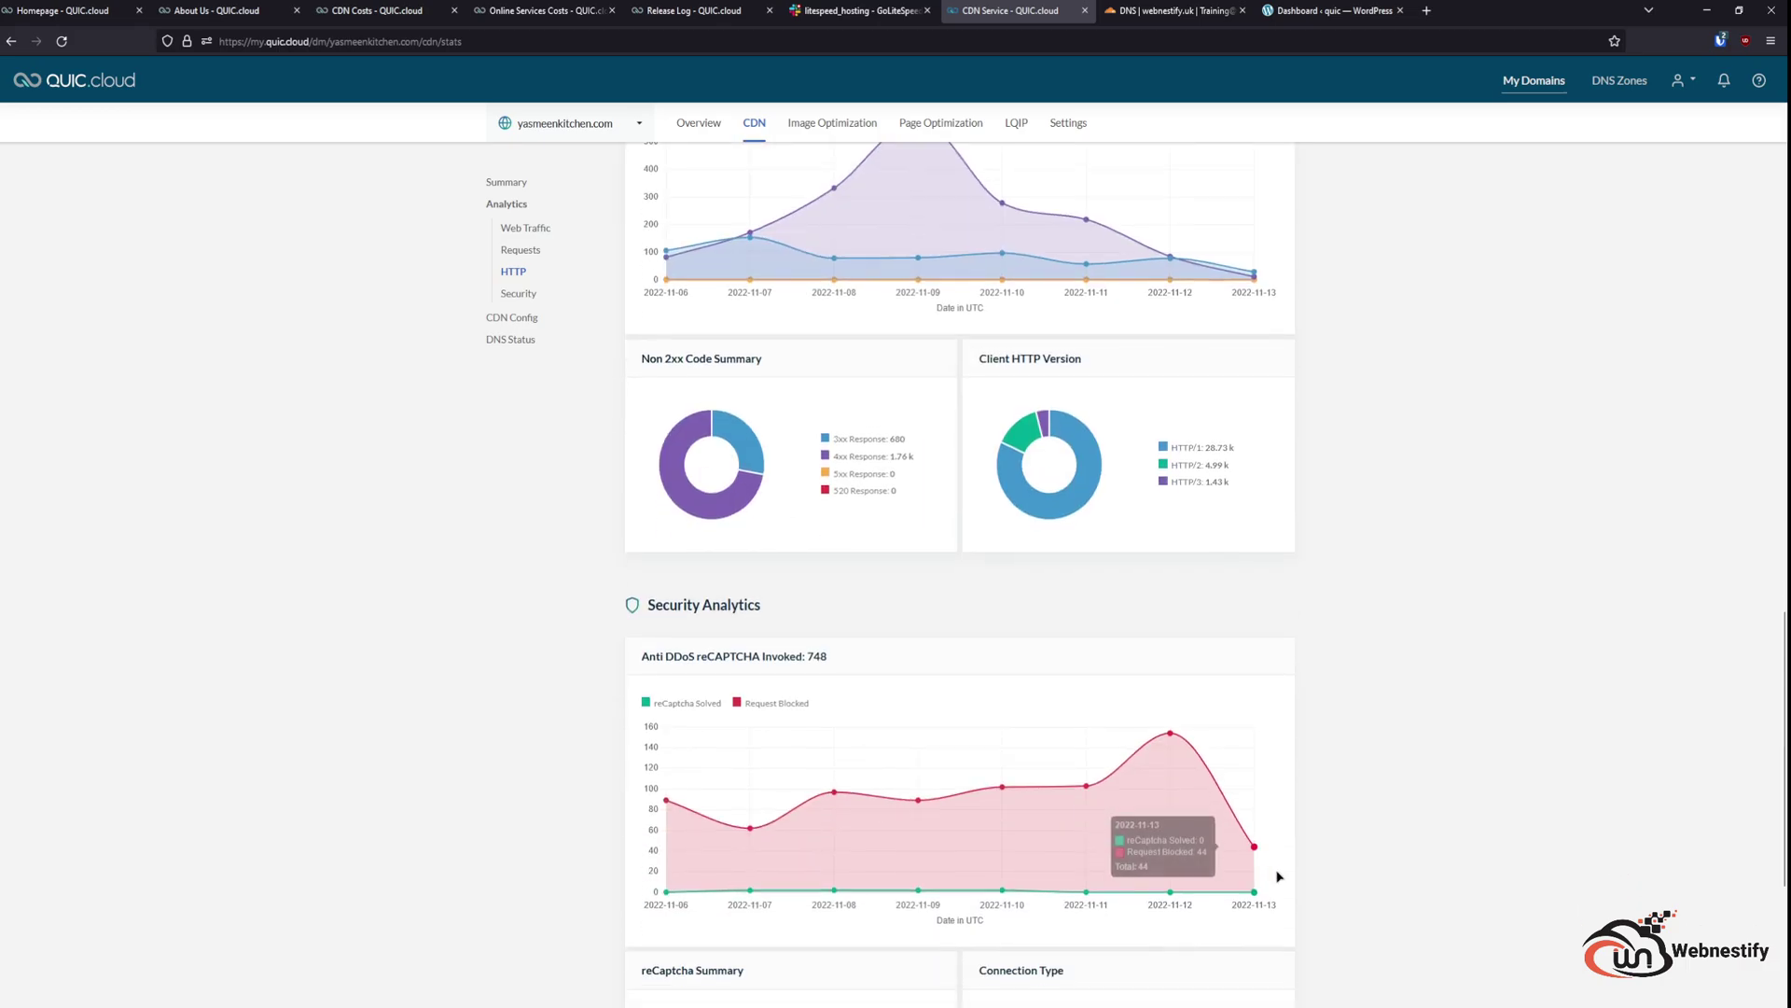
{"action": "scroll", "coordinate": [956, 648], "scroll_direction": "down", "scroll_amount": 2}
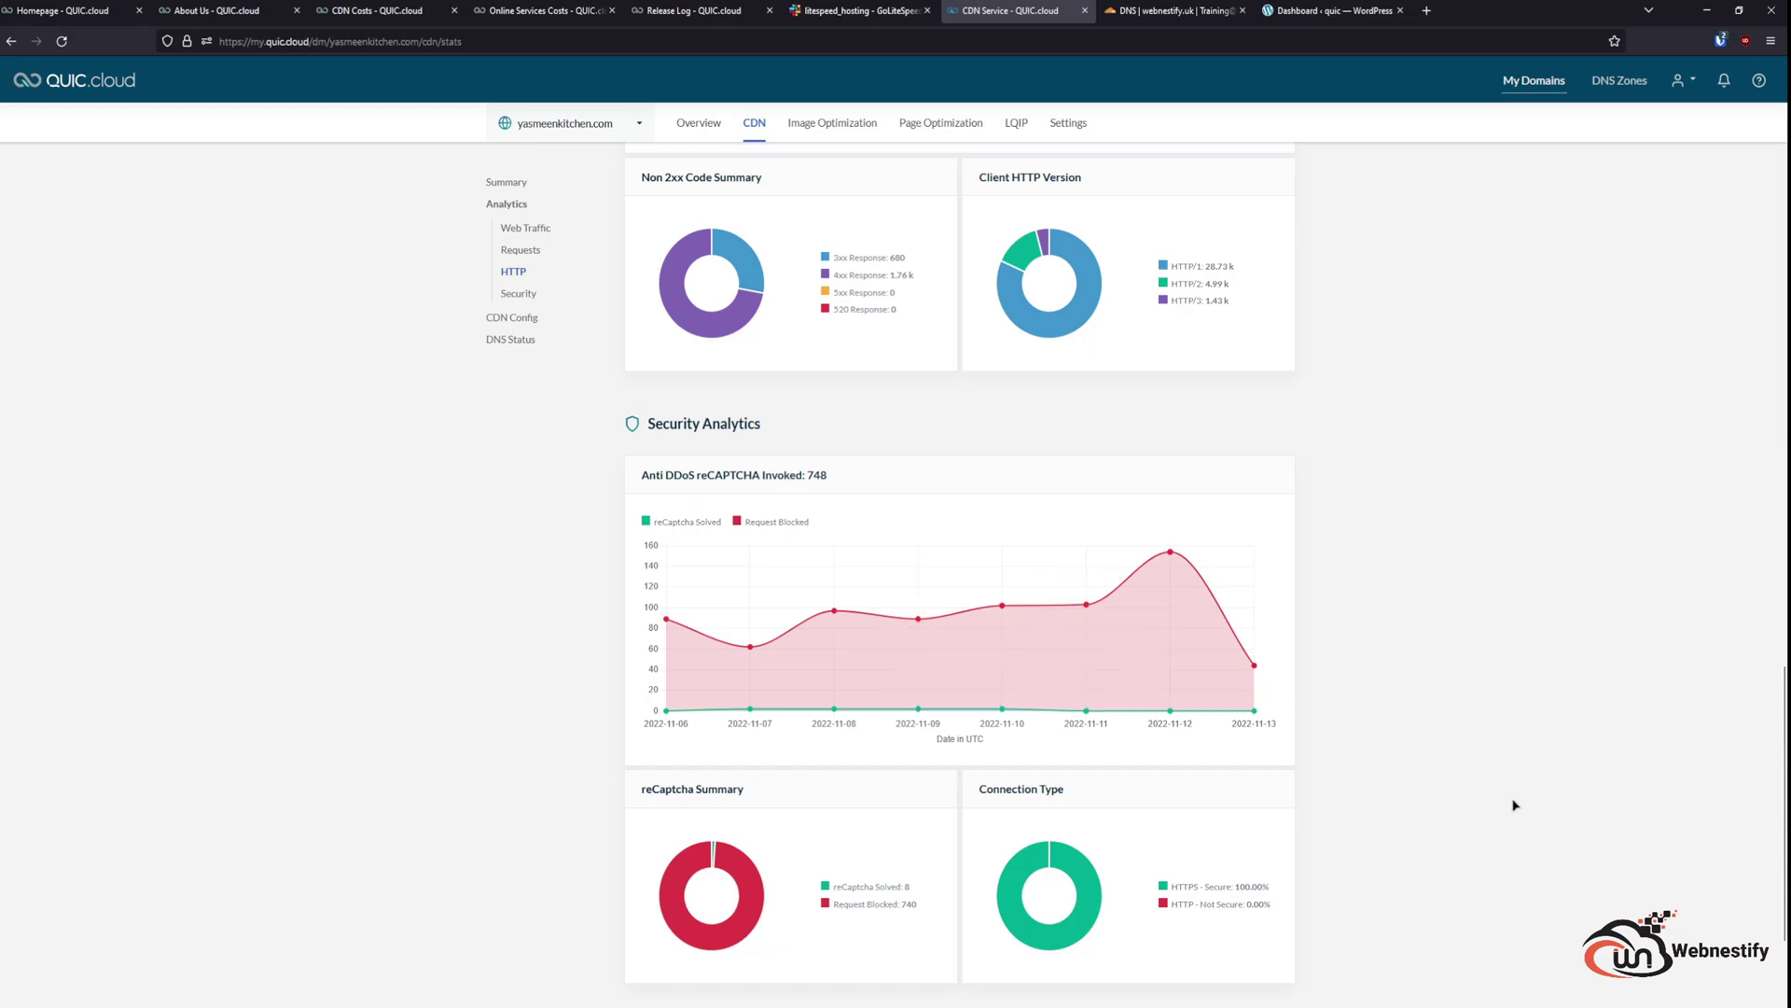
{"action": "scroll", "coordinate": [1513, 804], "scroll_direction": "down", "scroll_amount": 3}
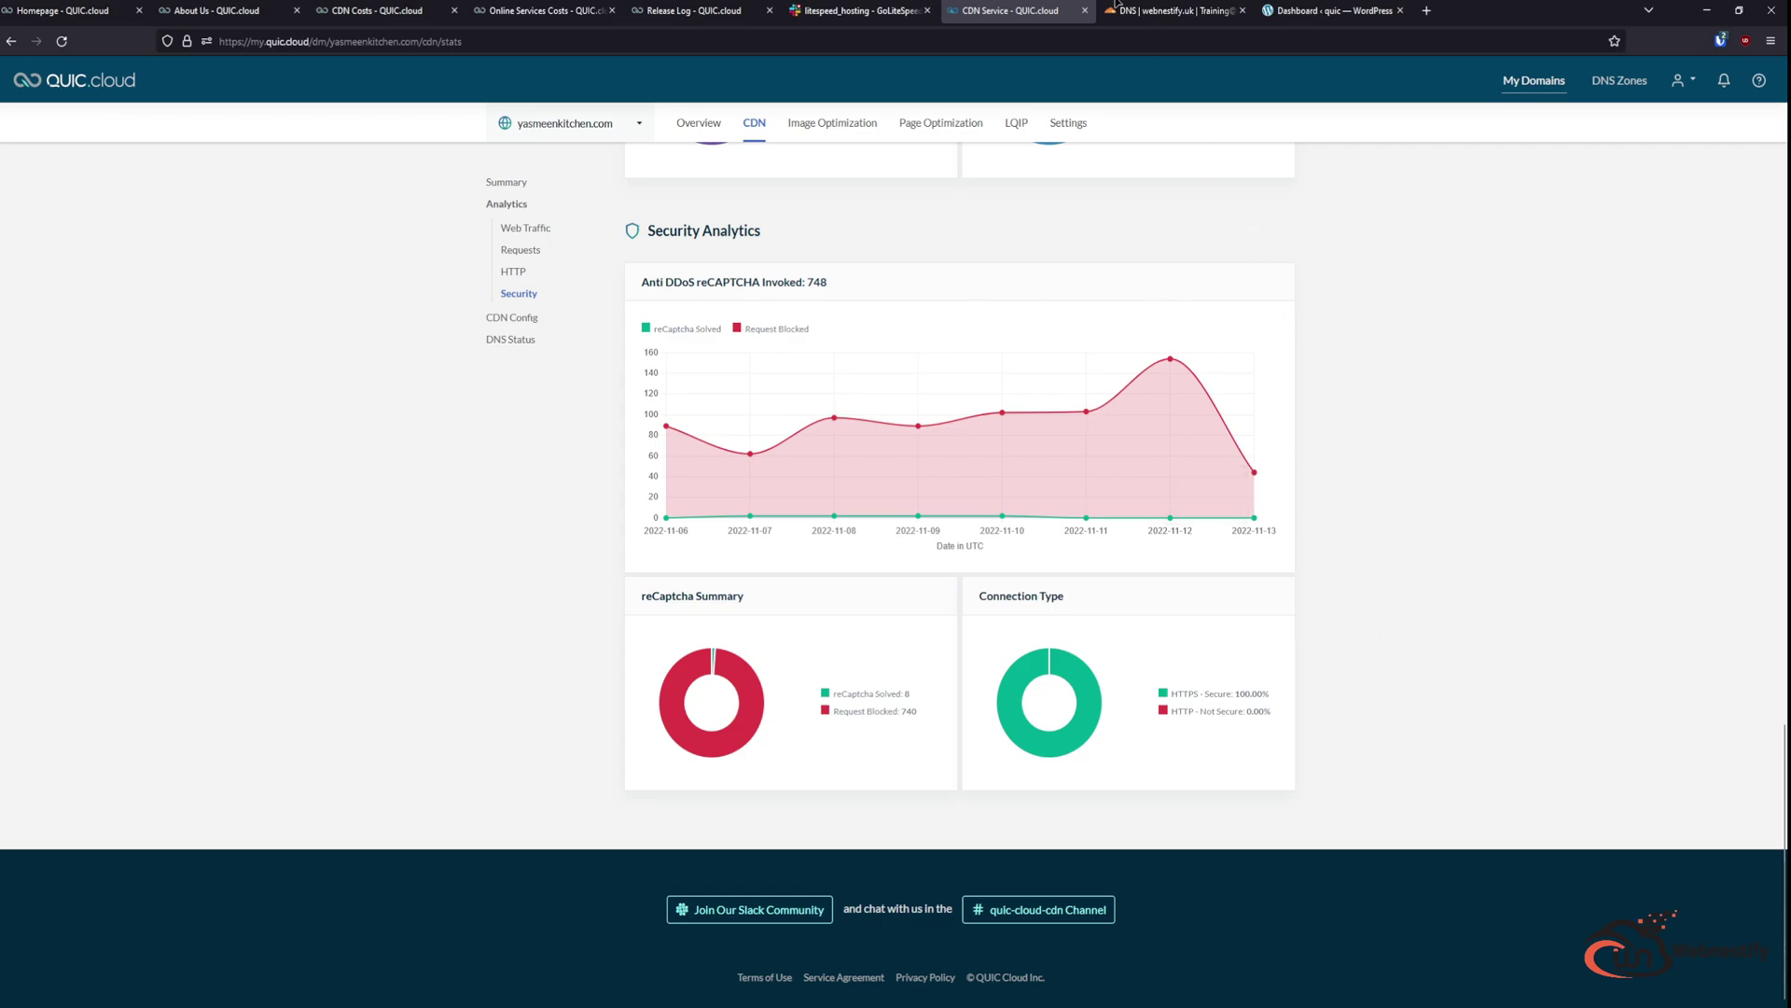
{"action": "left_click", "coordinate": [1181, 7]}
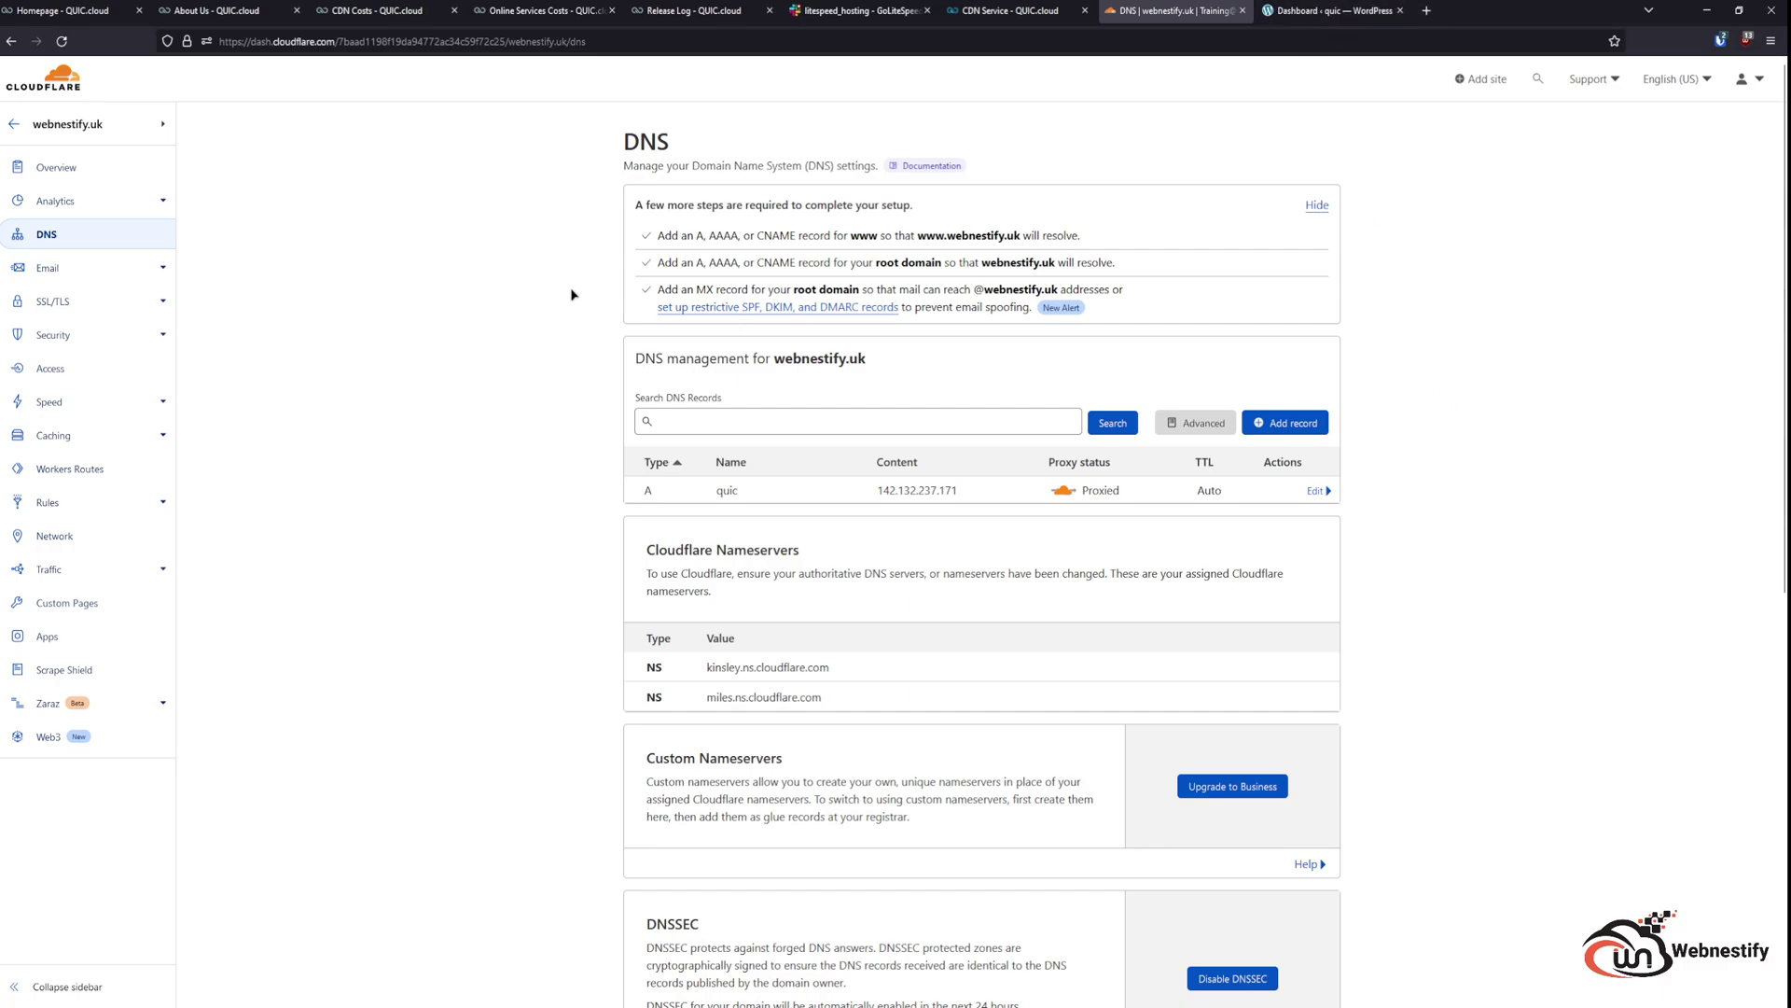
Step: Switch to the browser tab with the WordPress site's dashboard
{"action": "left_click", "coordinate": [1350, 7]}
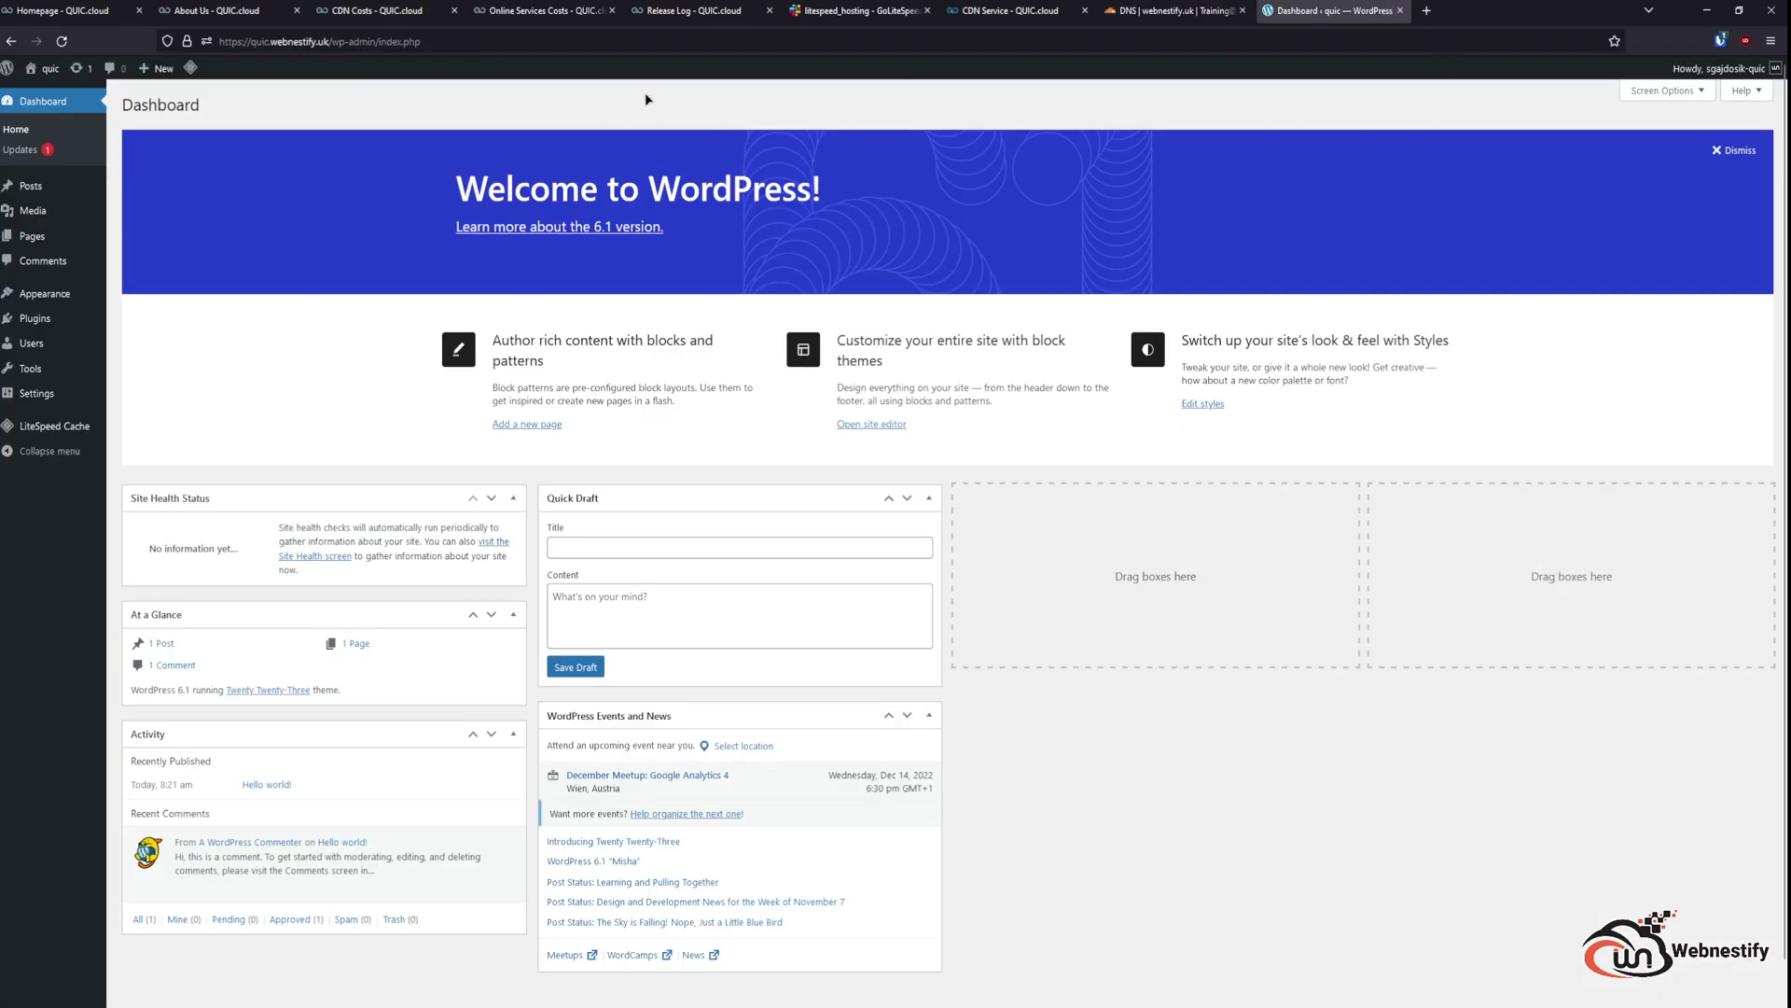
Step: Open LiteSpeed Cache General settings and request a domain key for the site
{"action": "mouse_move", "coordinate": [75, 435]}
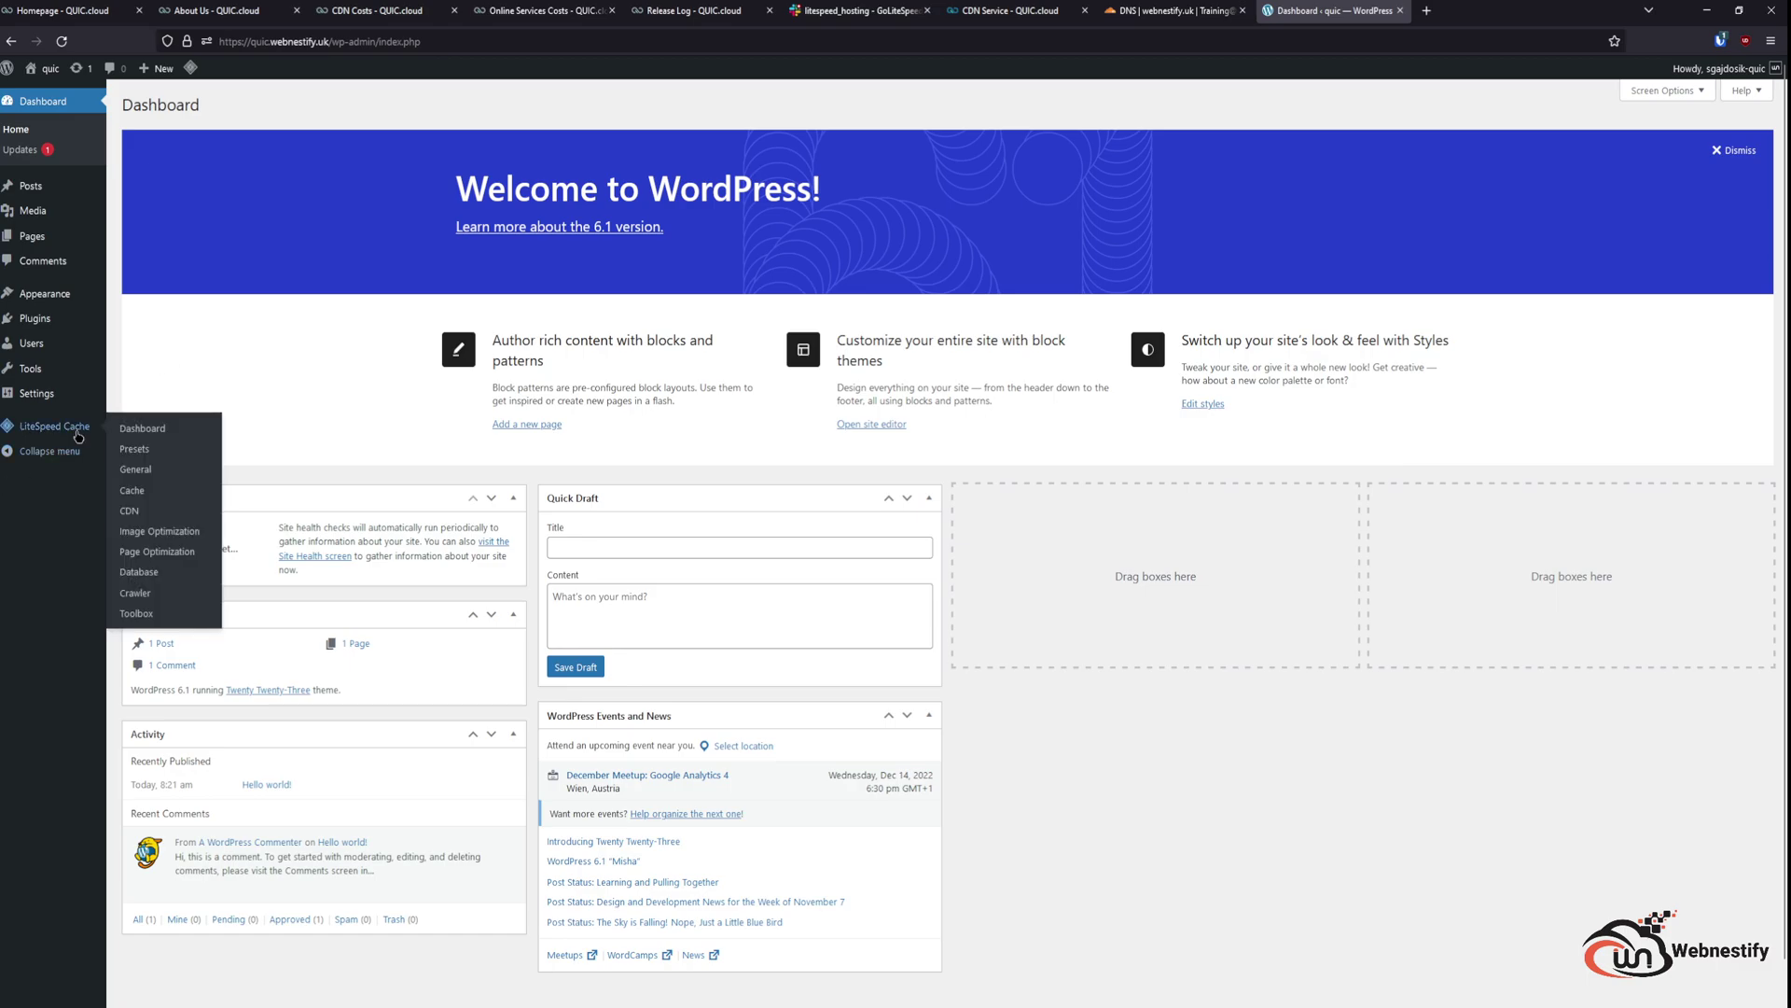
{"action": "left_click", "coordinate": [135, 470]}
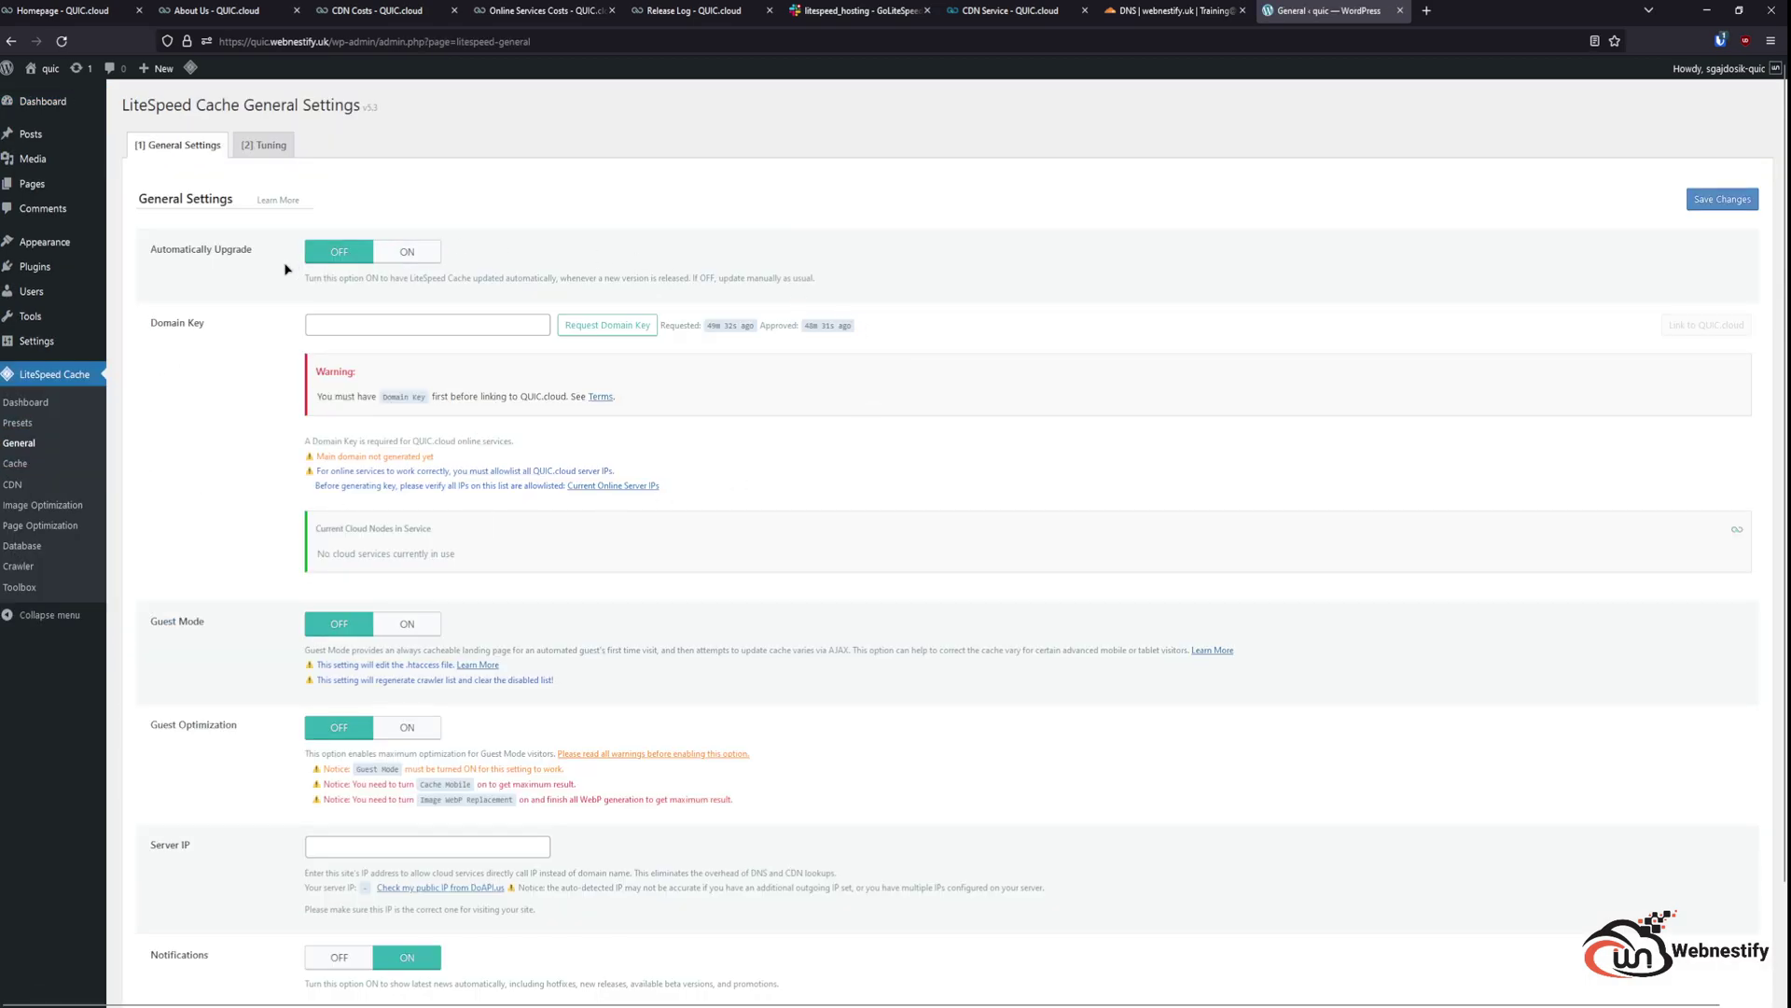
{"action": "left_click", "coordinate": [640, 333]}
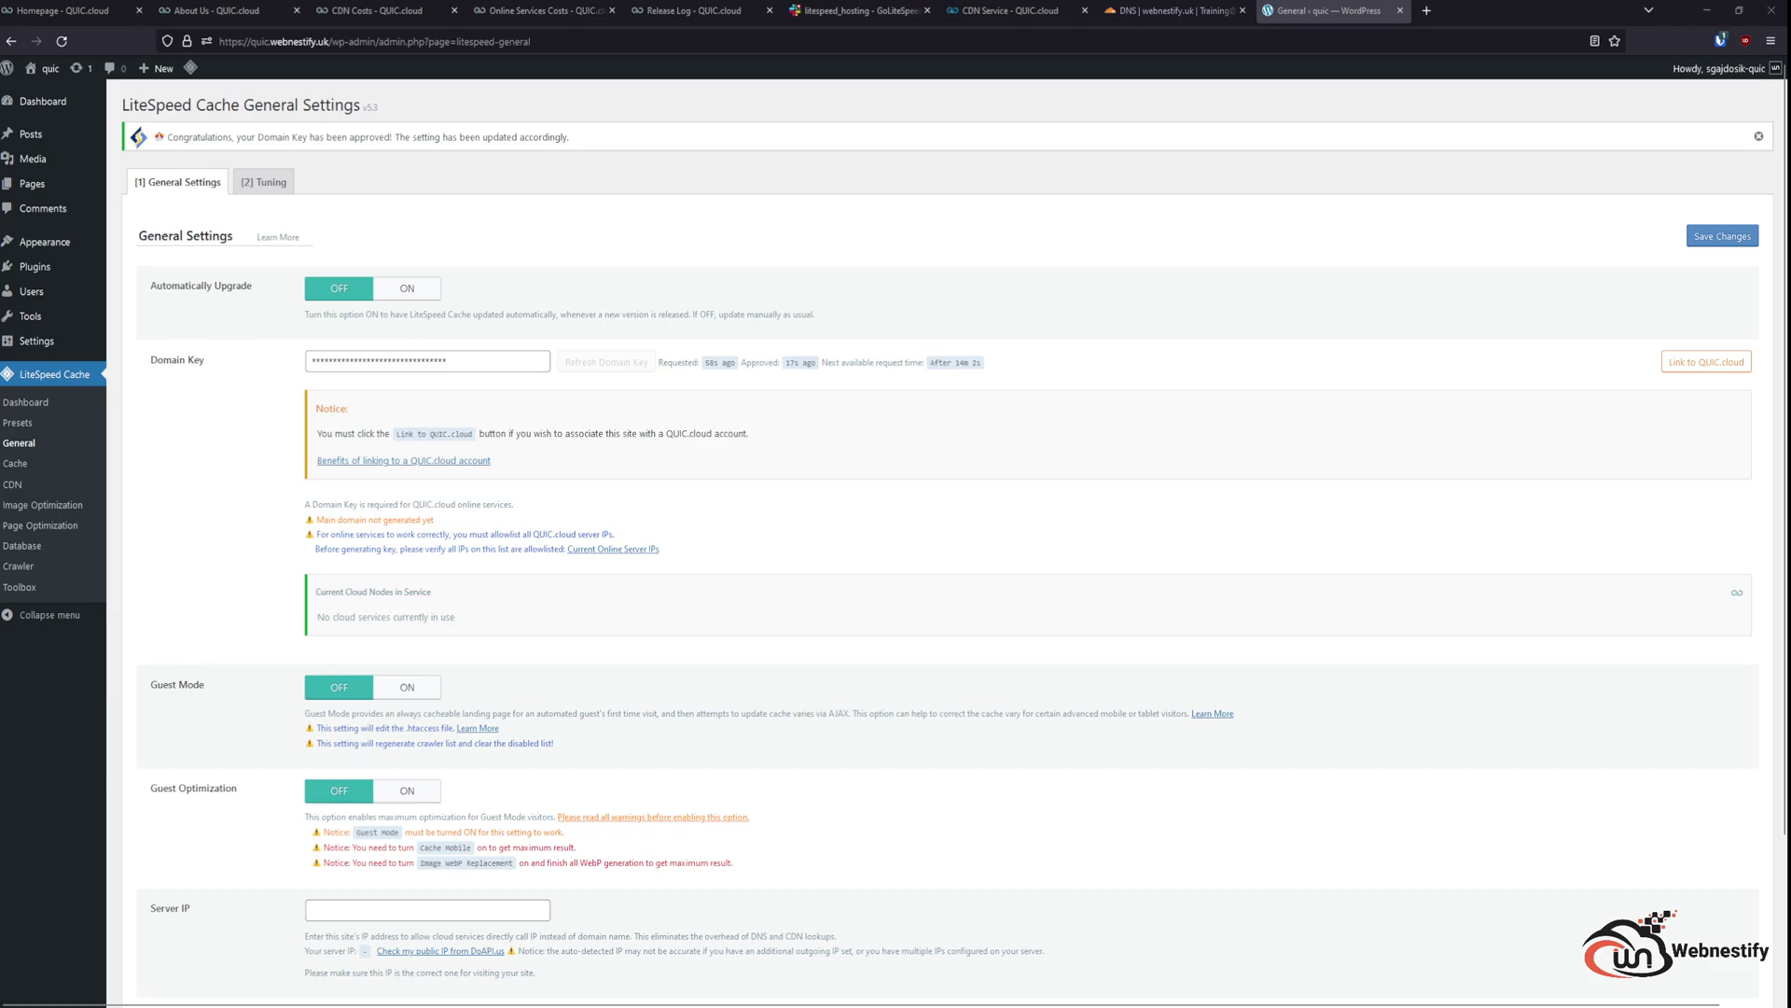
Step: Link the site to another QUIC.cloud account, signing in with its email and password
{"action": "left_click", "coordinate": [1706, 365]}
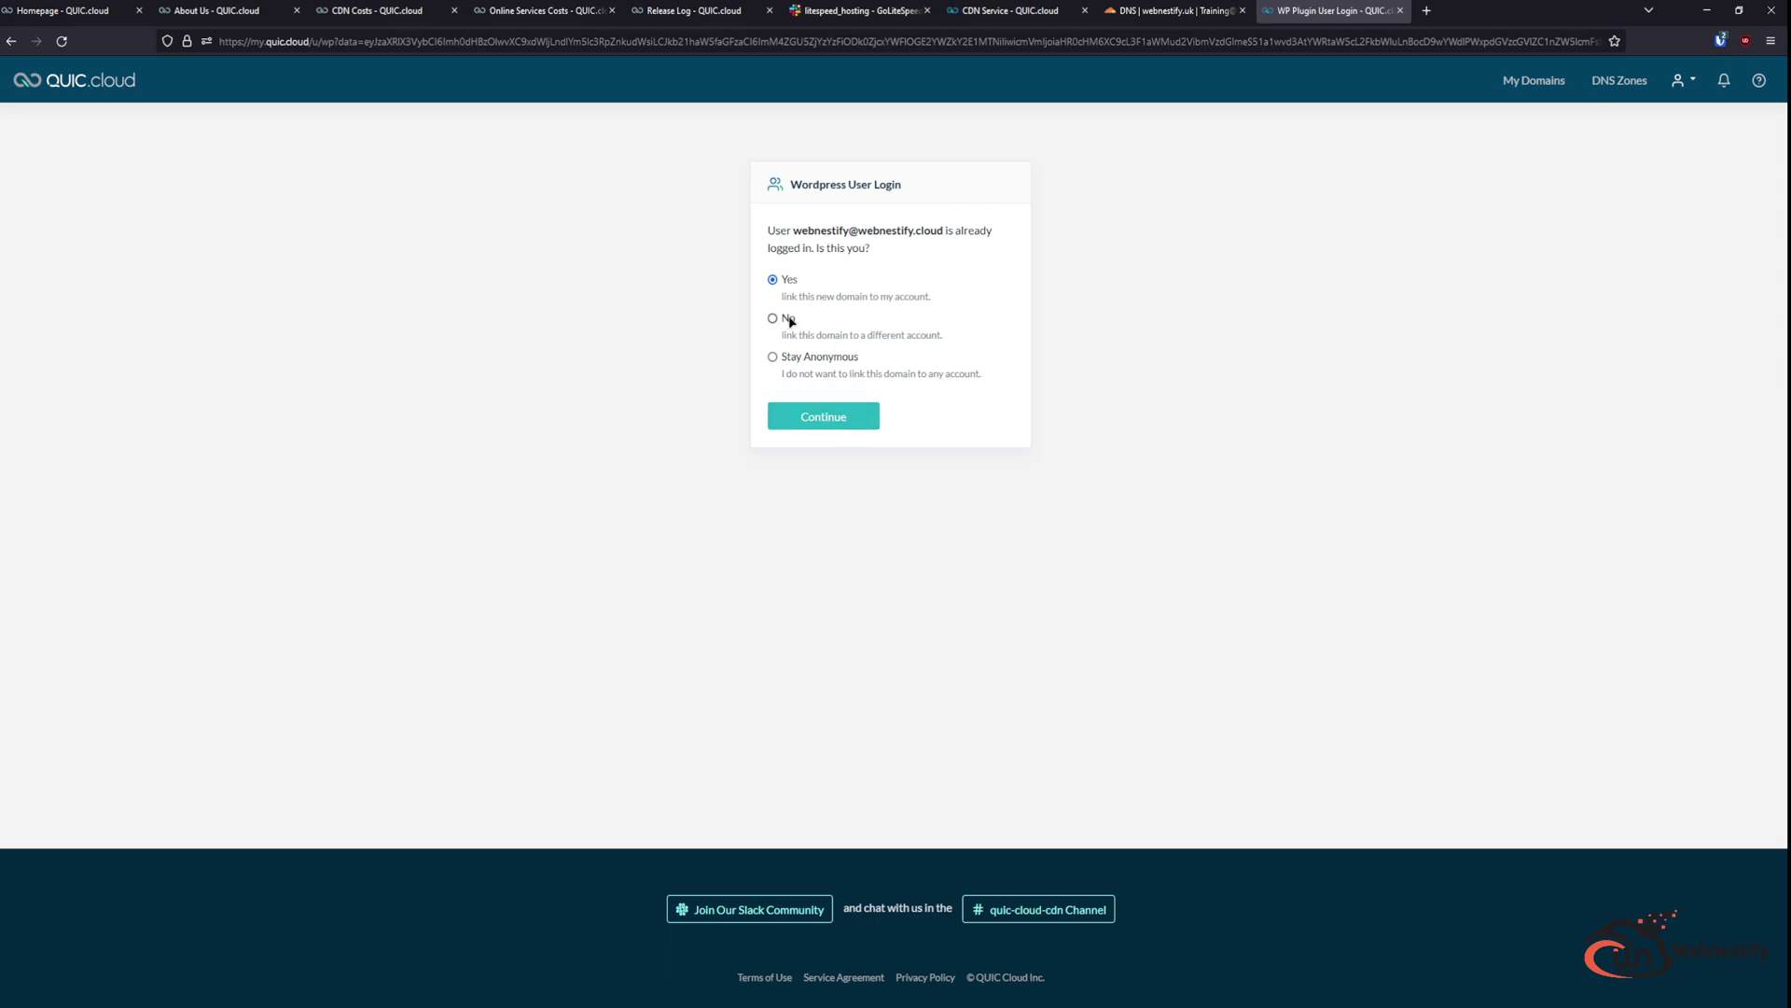
{"action": "left_click", "coordinate": [789, 321]}
{"action": "left_click", "coordinate": [868, 417]}
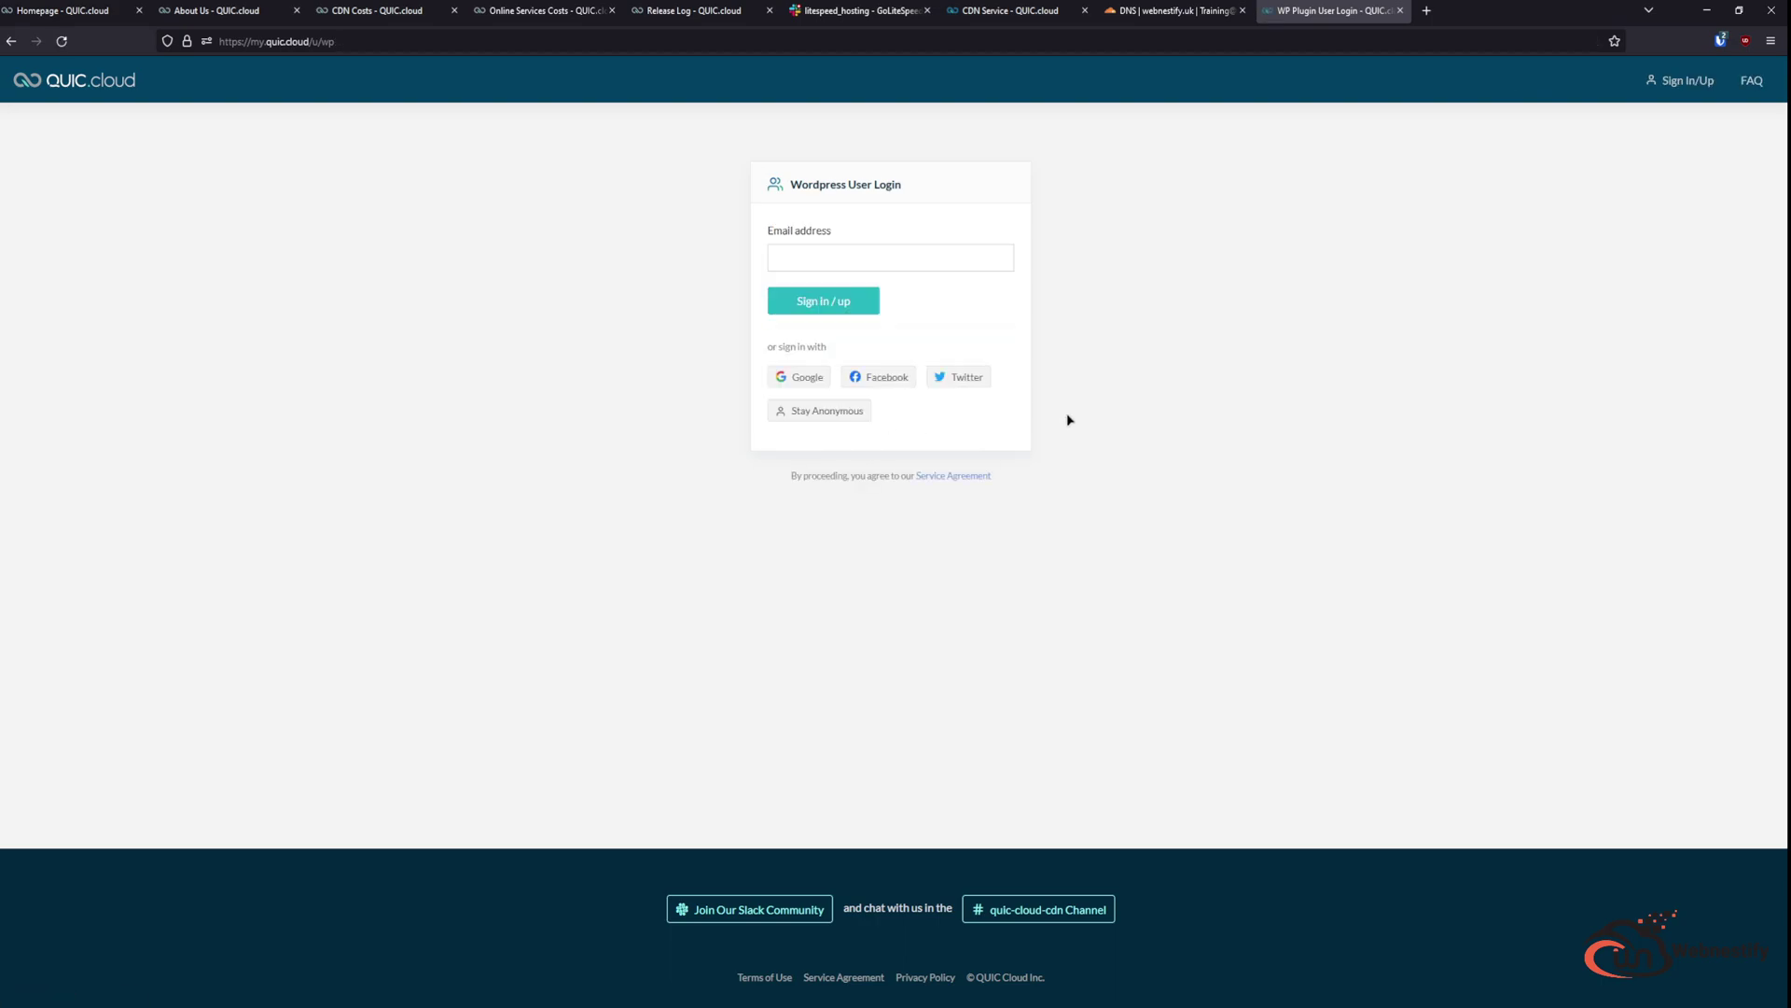
{"action": "left_click", "coordinate": [835, 303]}
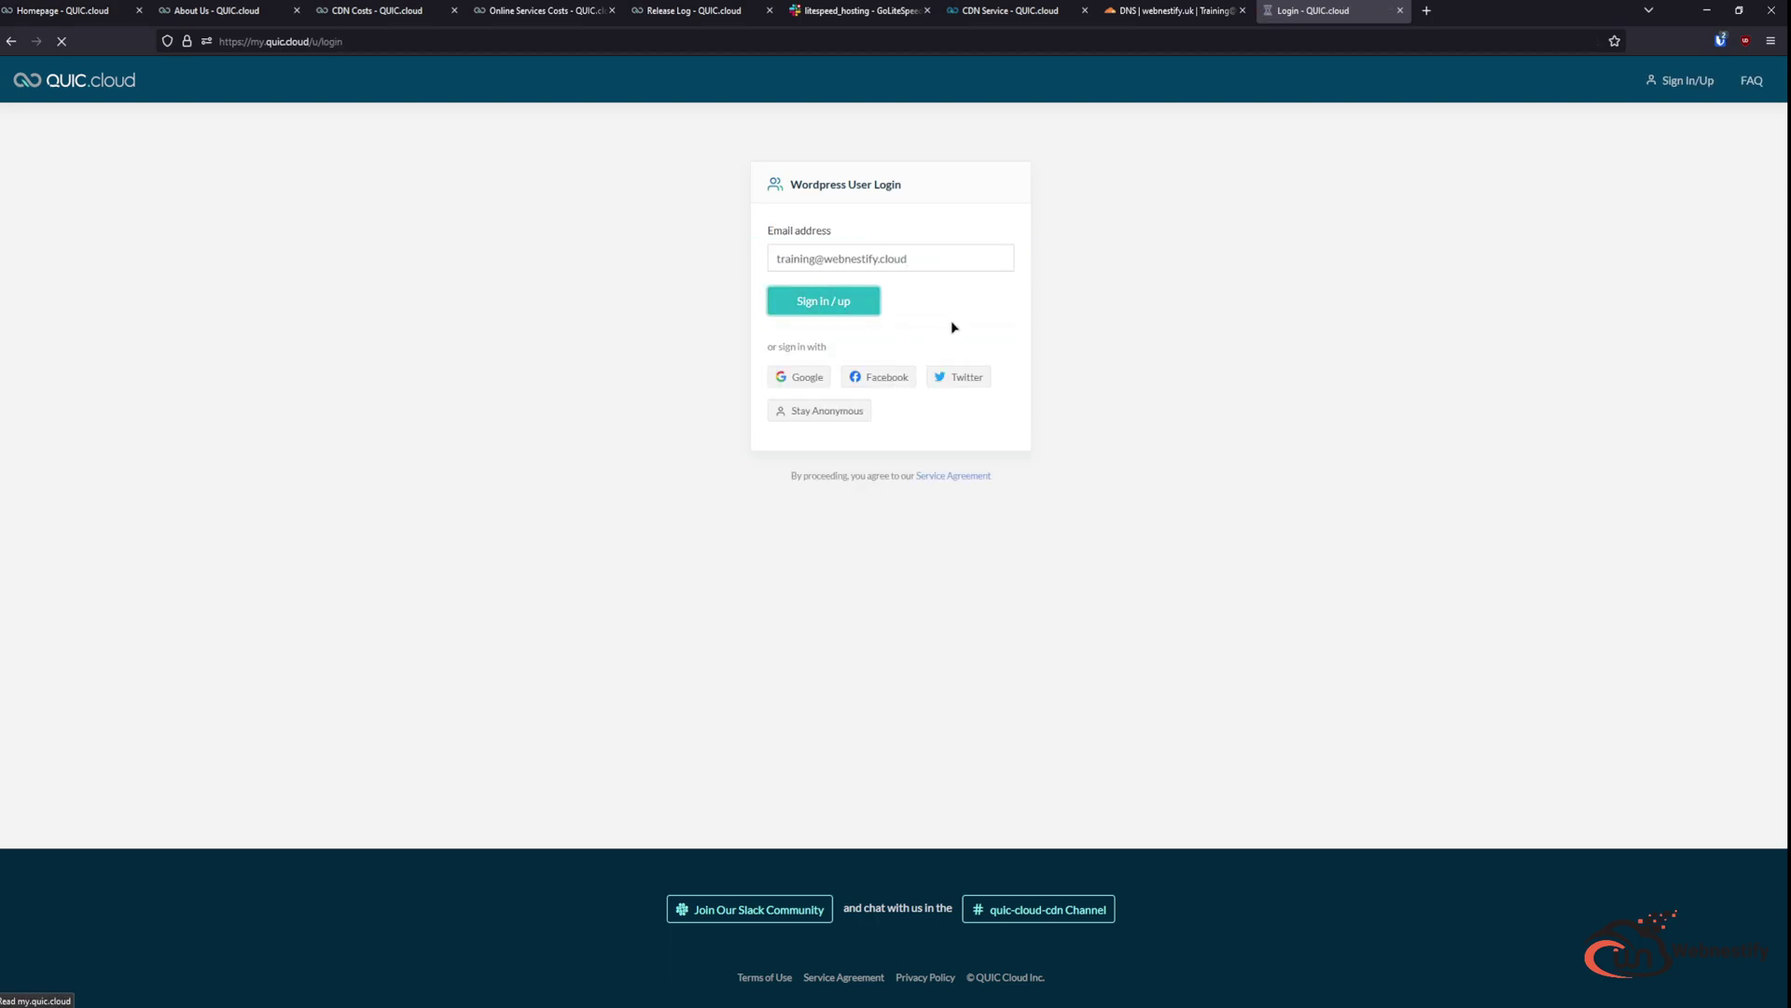
{"action": "left_click", "coordinate": [938, 342]}
{"action": "key", "text": "ctrl+v"}
{"action": "left_click", "coordinate": [829, 402]}
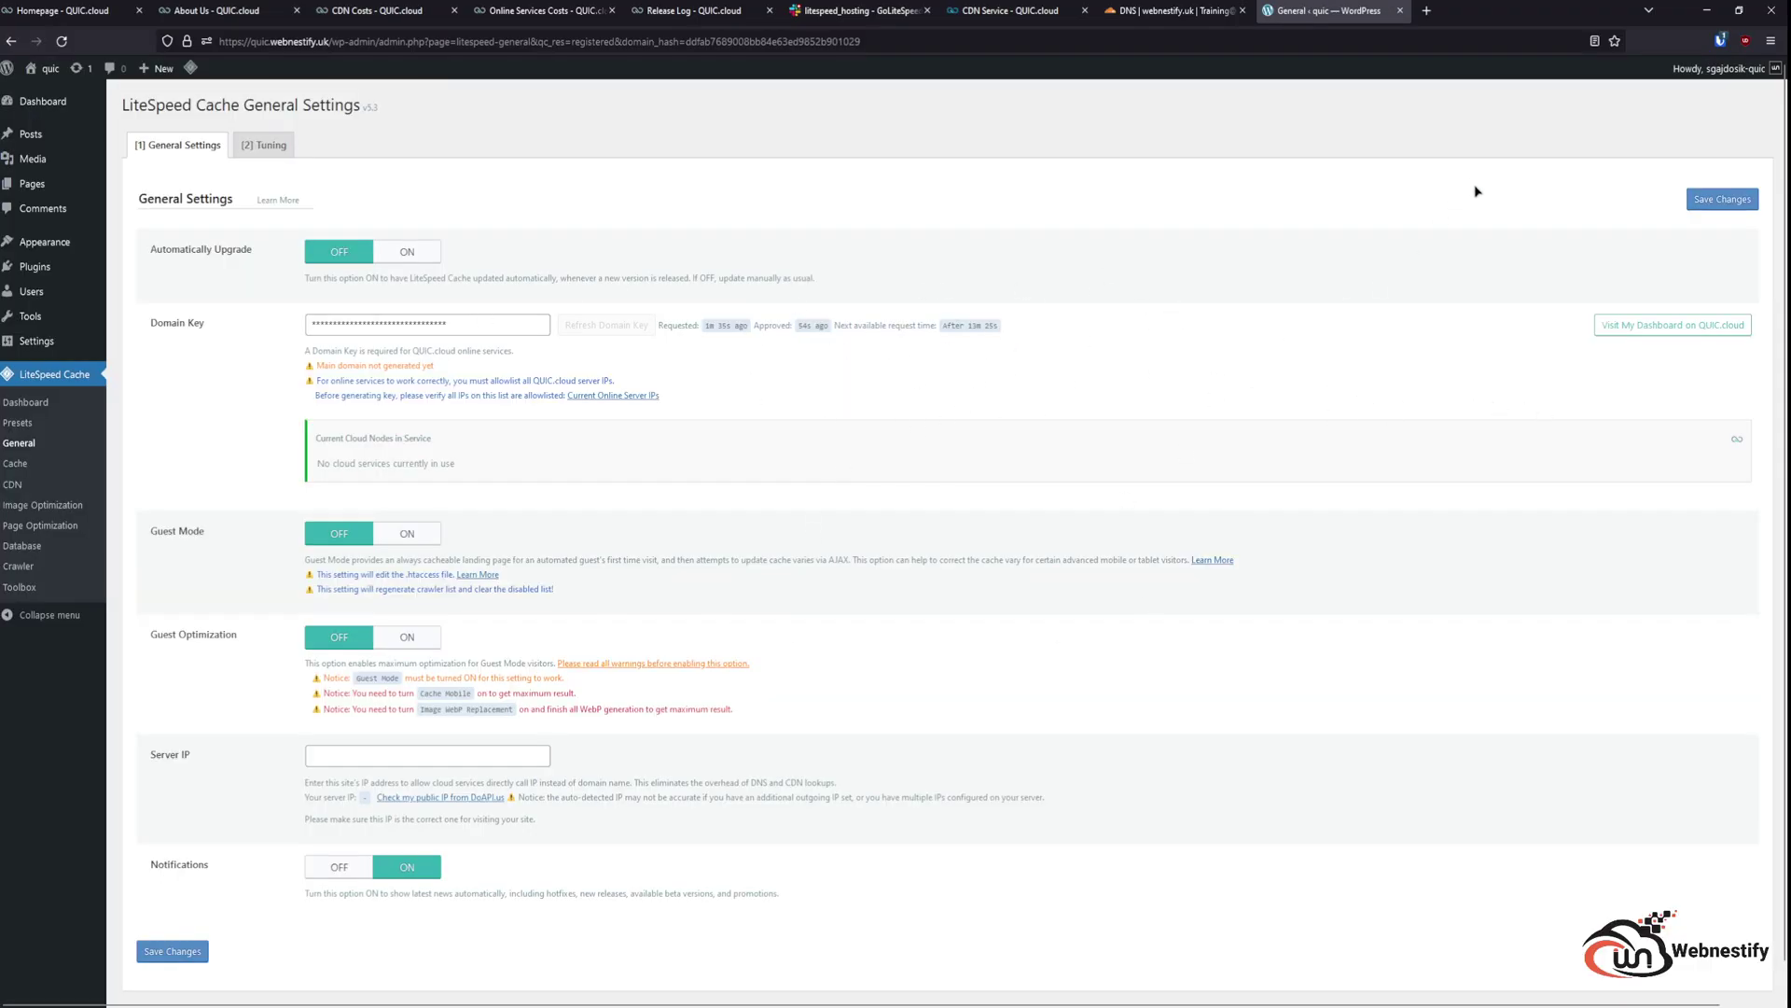
Step: Check quic.webnestify.uk's services overview in the QUIC.cloud dashboard, then return to WordPress settings
{"action": "left_click", "coordinate": [1680, 325]}
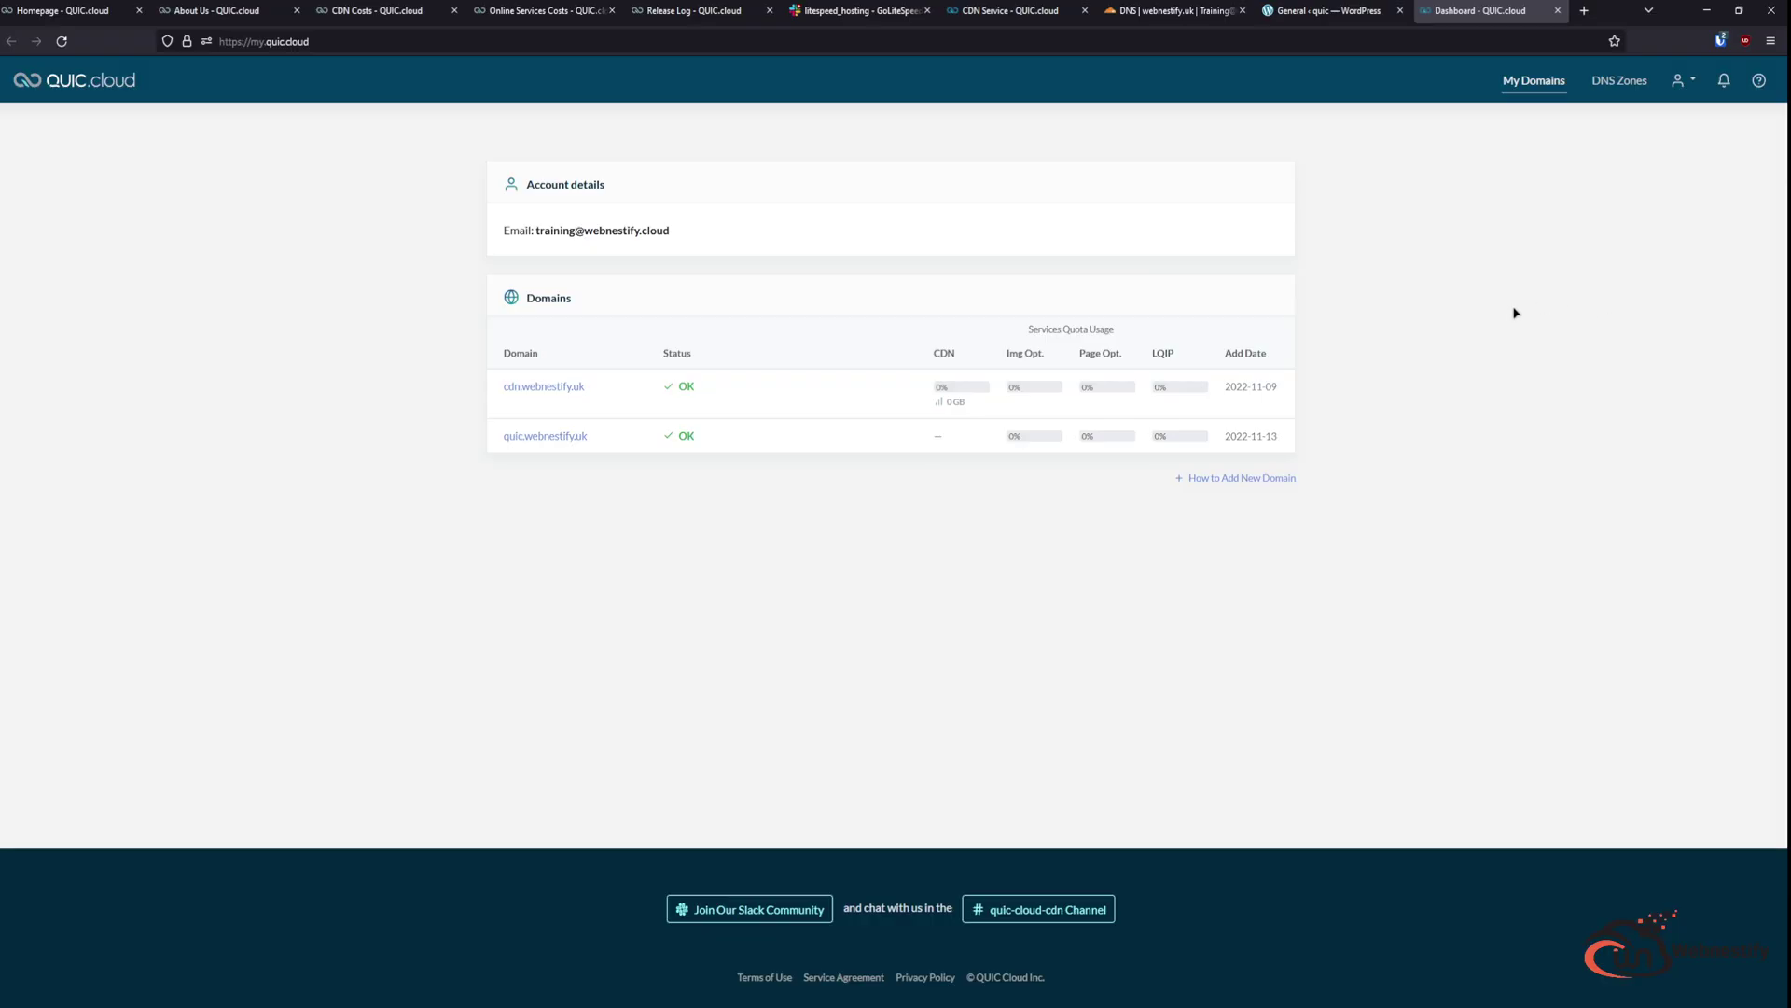
{"action": "left_click", "coordinate": [566, 438]}
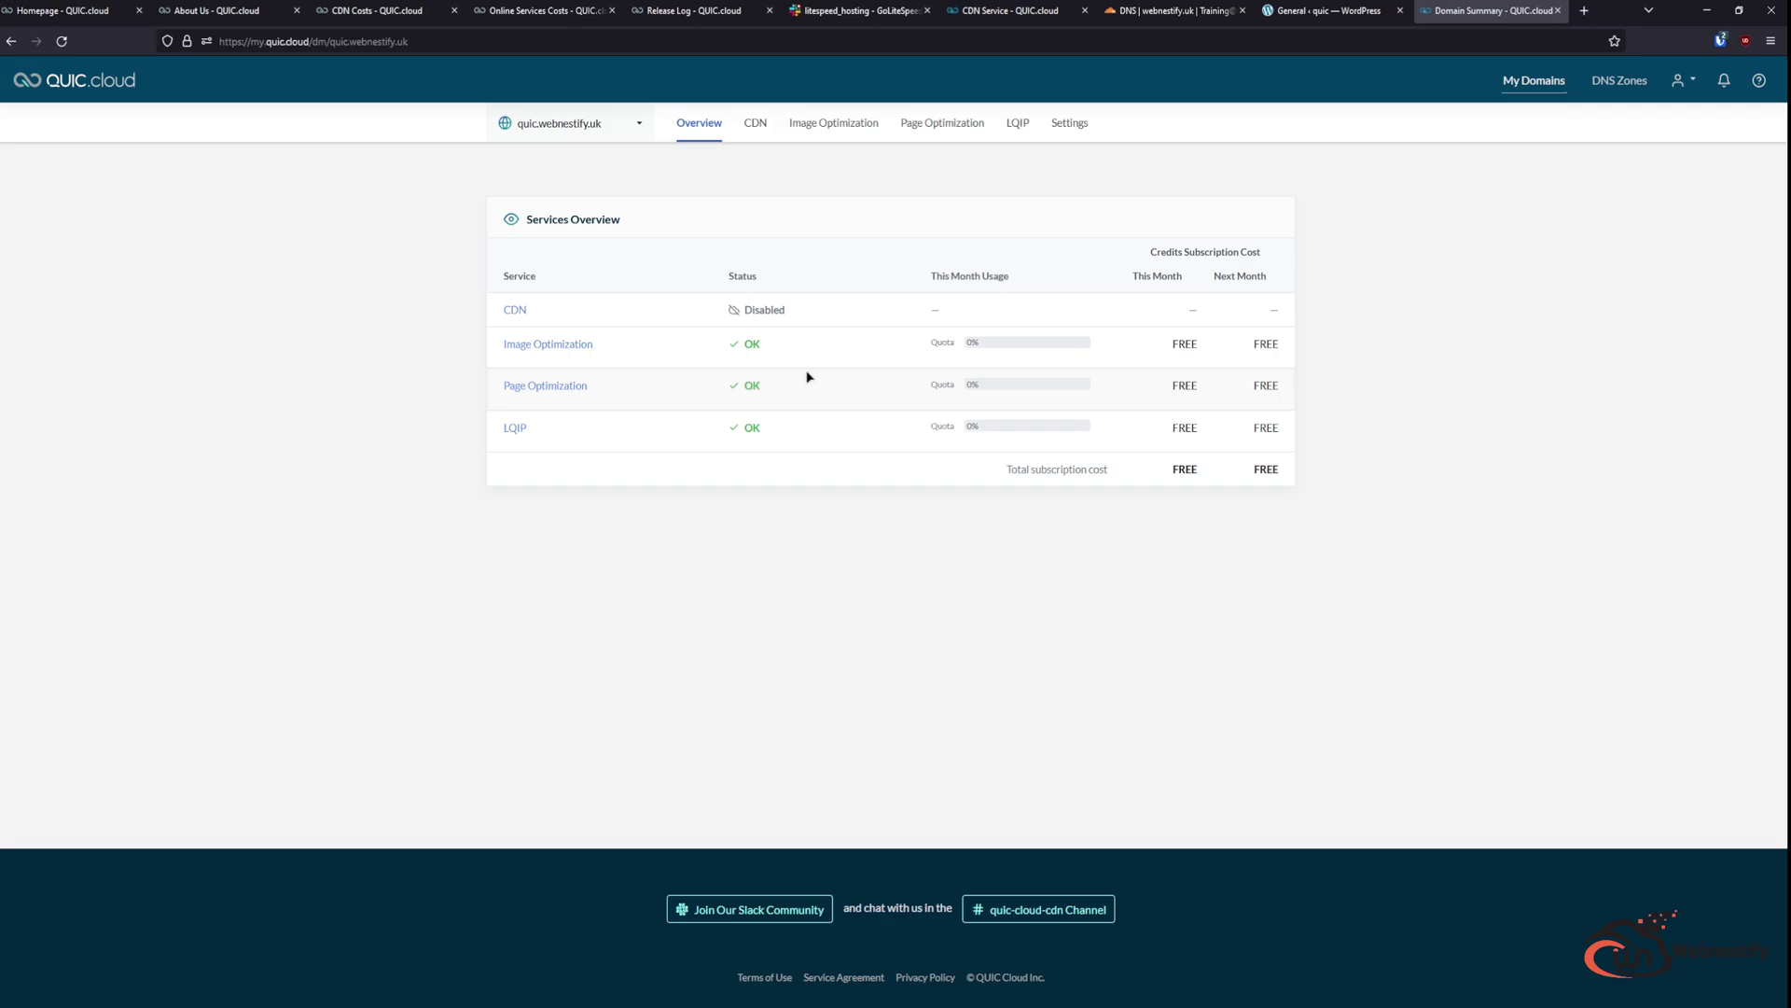
{"action": "left_click", "coordinate": [1325, 11]}
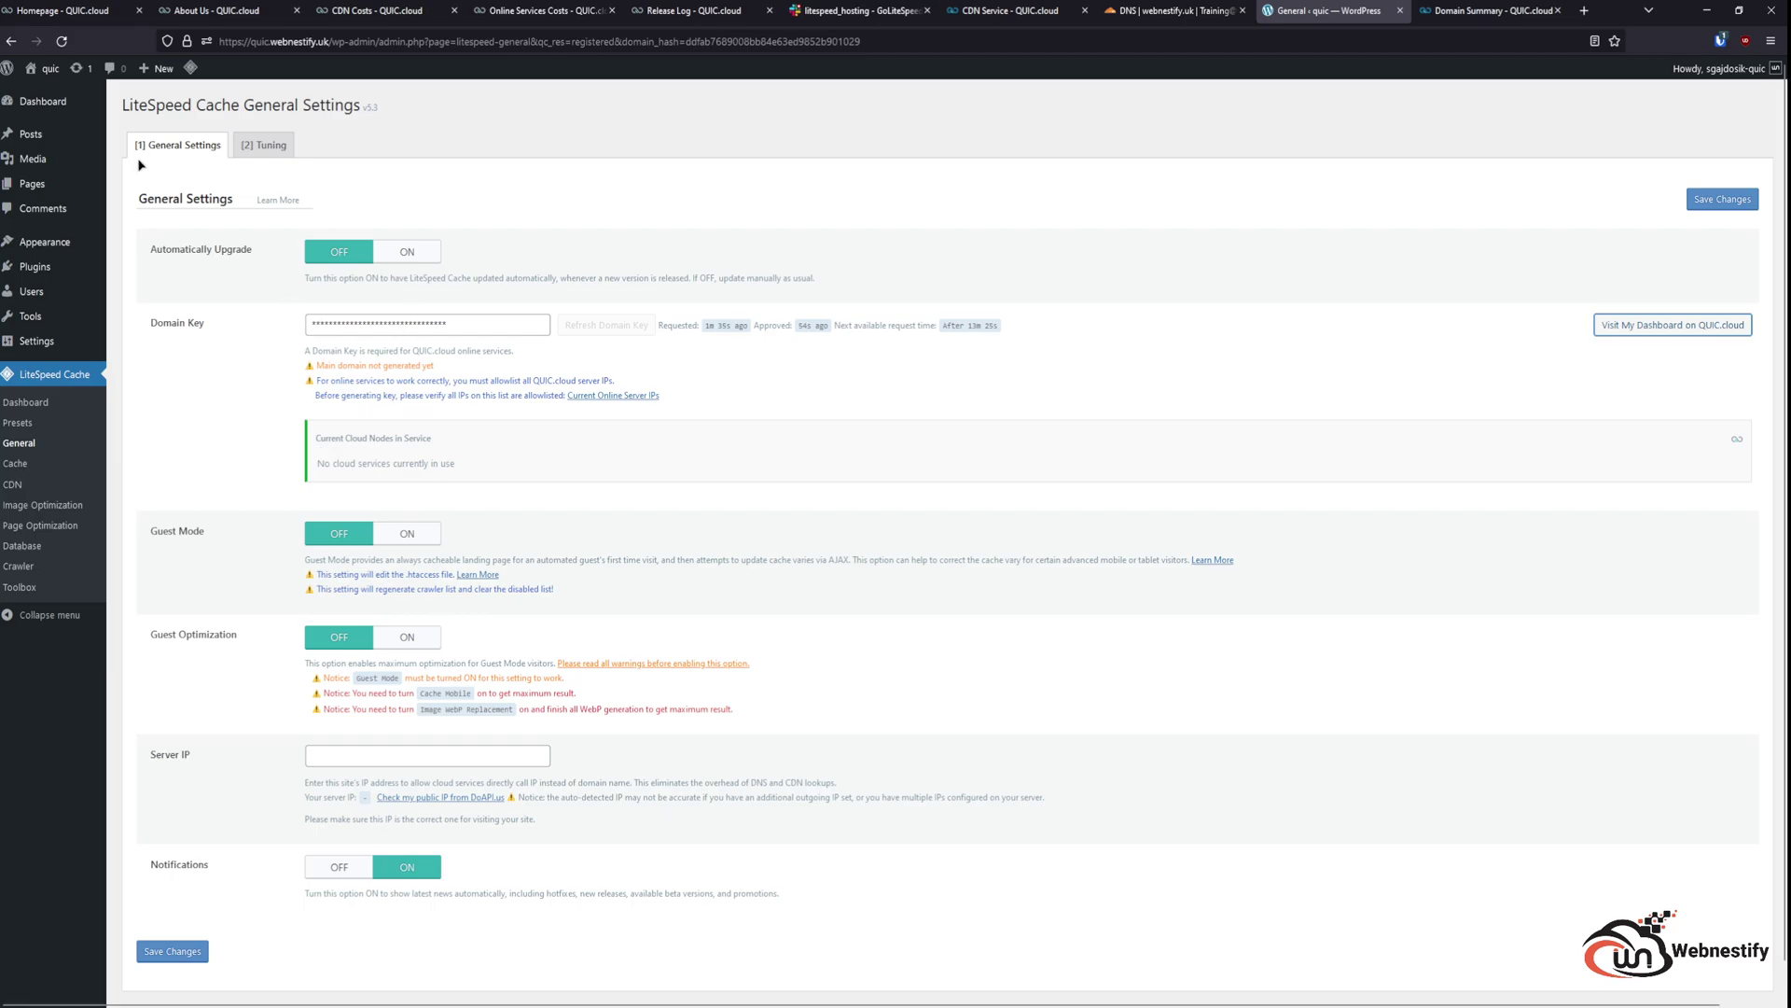
Step: Look over the Media Library images, then open LiteSpeed Cache Image Optimization settings
{"action": "mouse_move", "coordinate": [49, 155]}
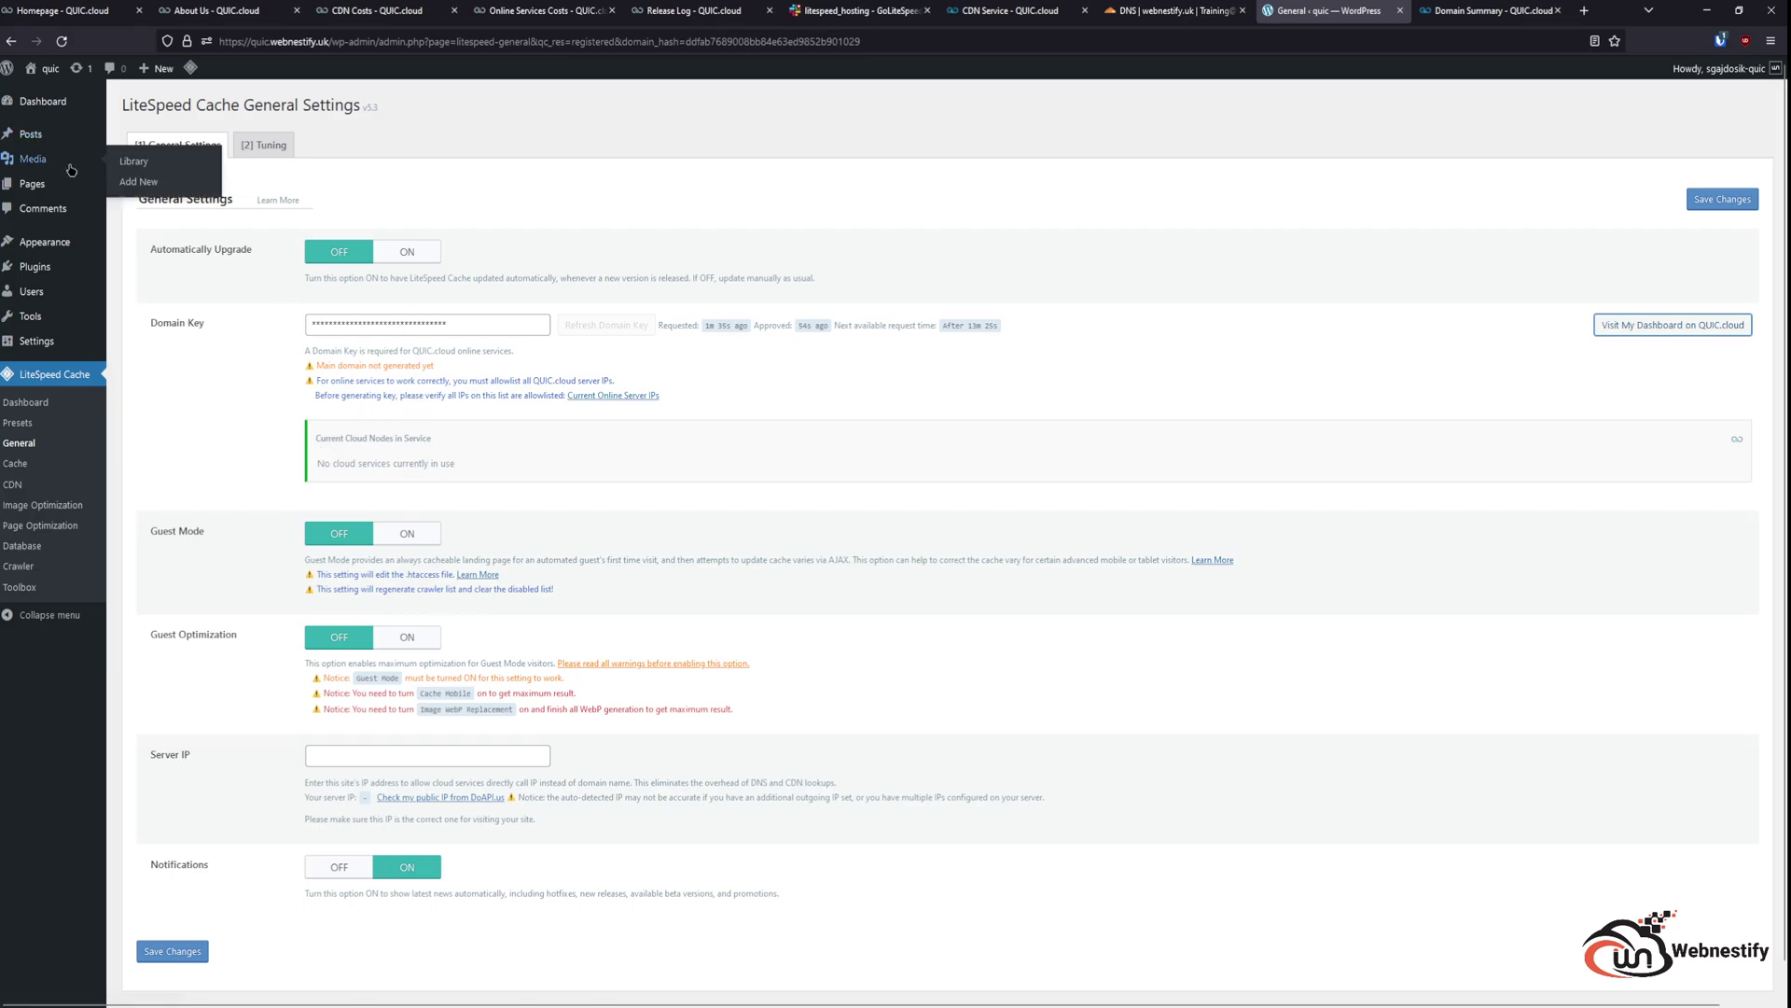
{"action": "left_click", "coordinate": [144, 172]}
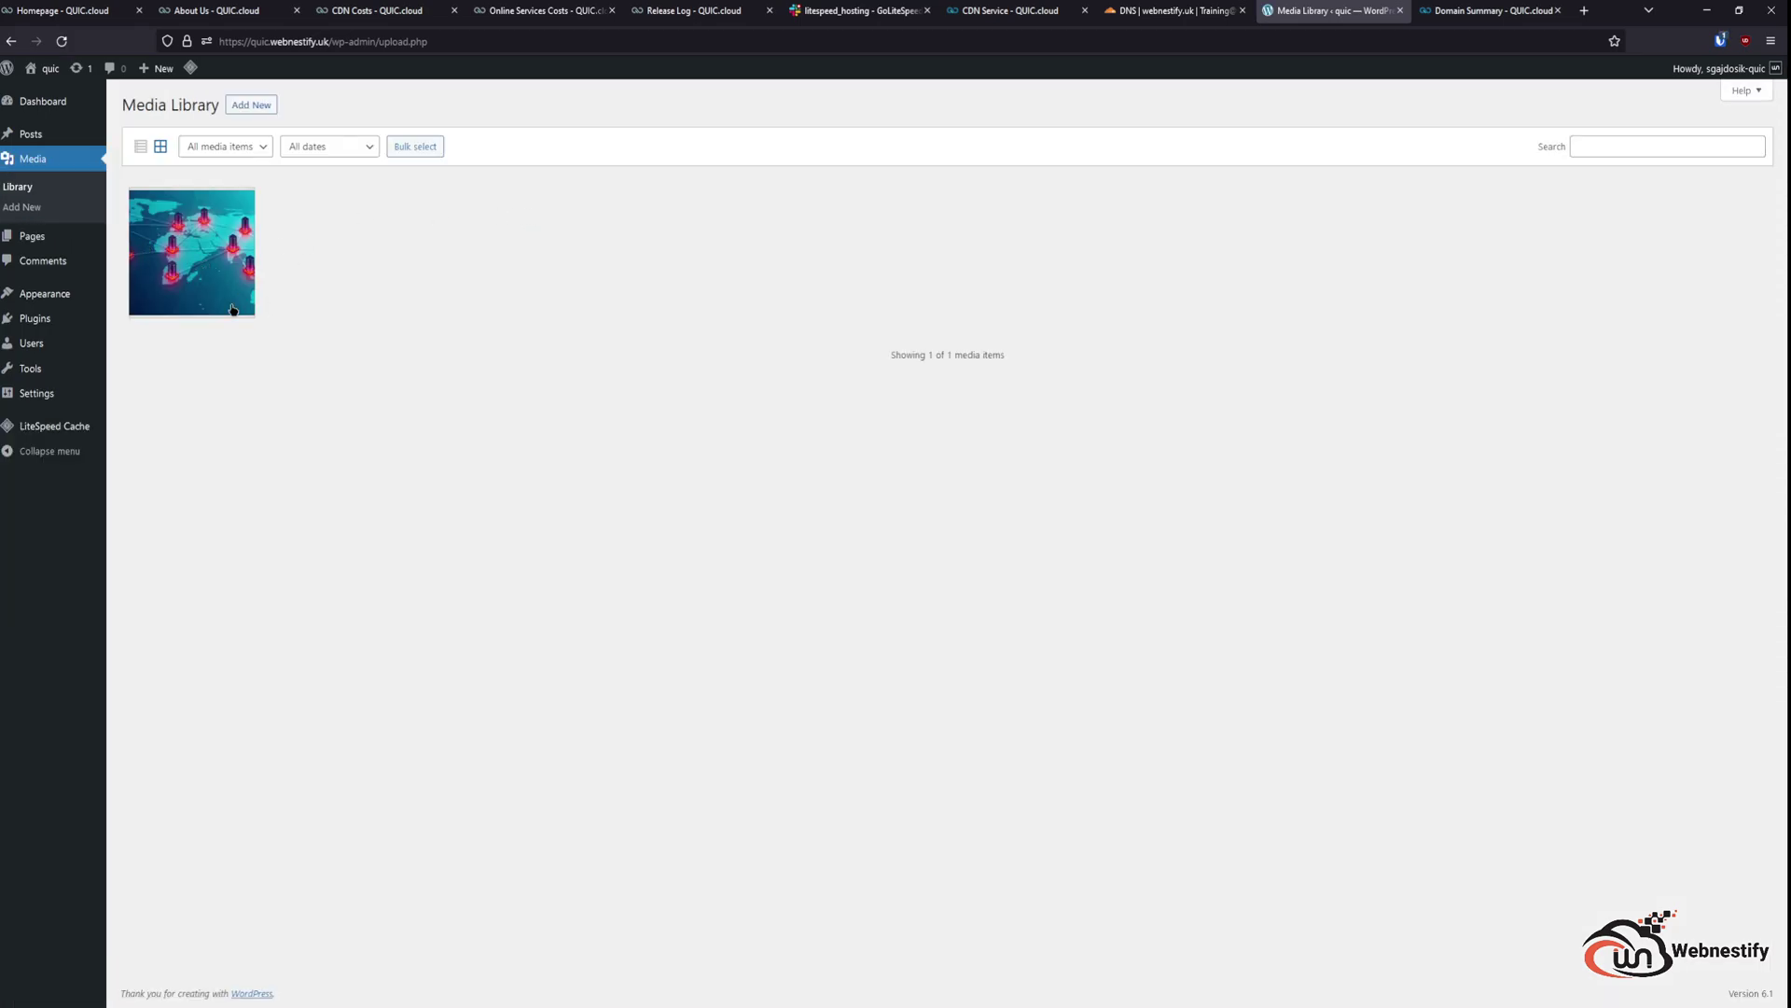
{"action": "mouse_move", "coordinate": [62, 426]}
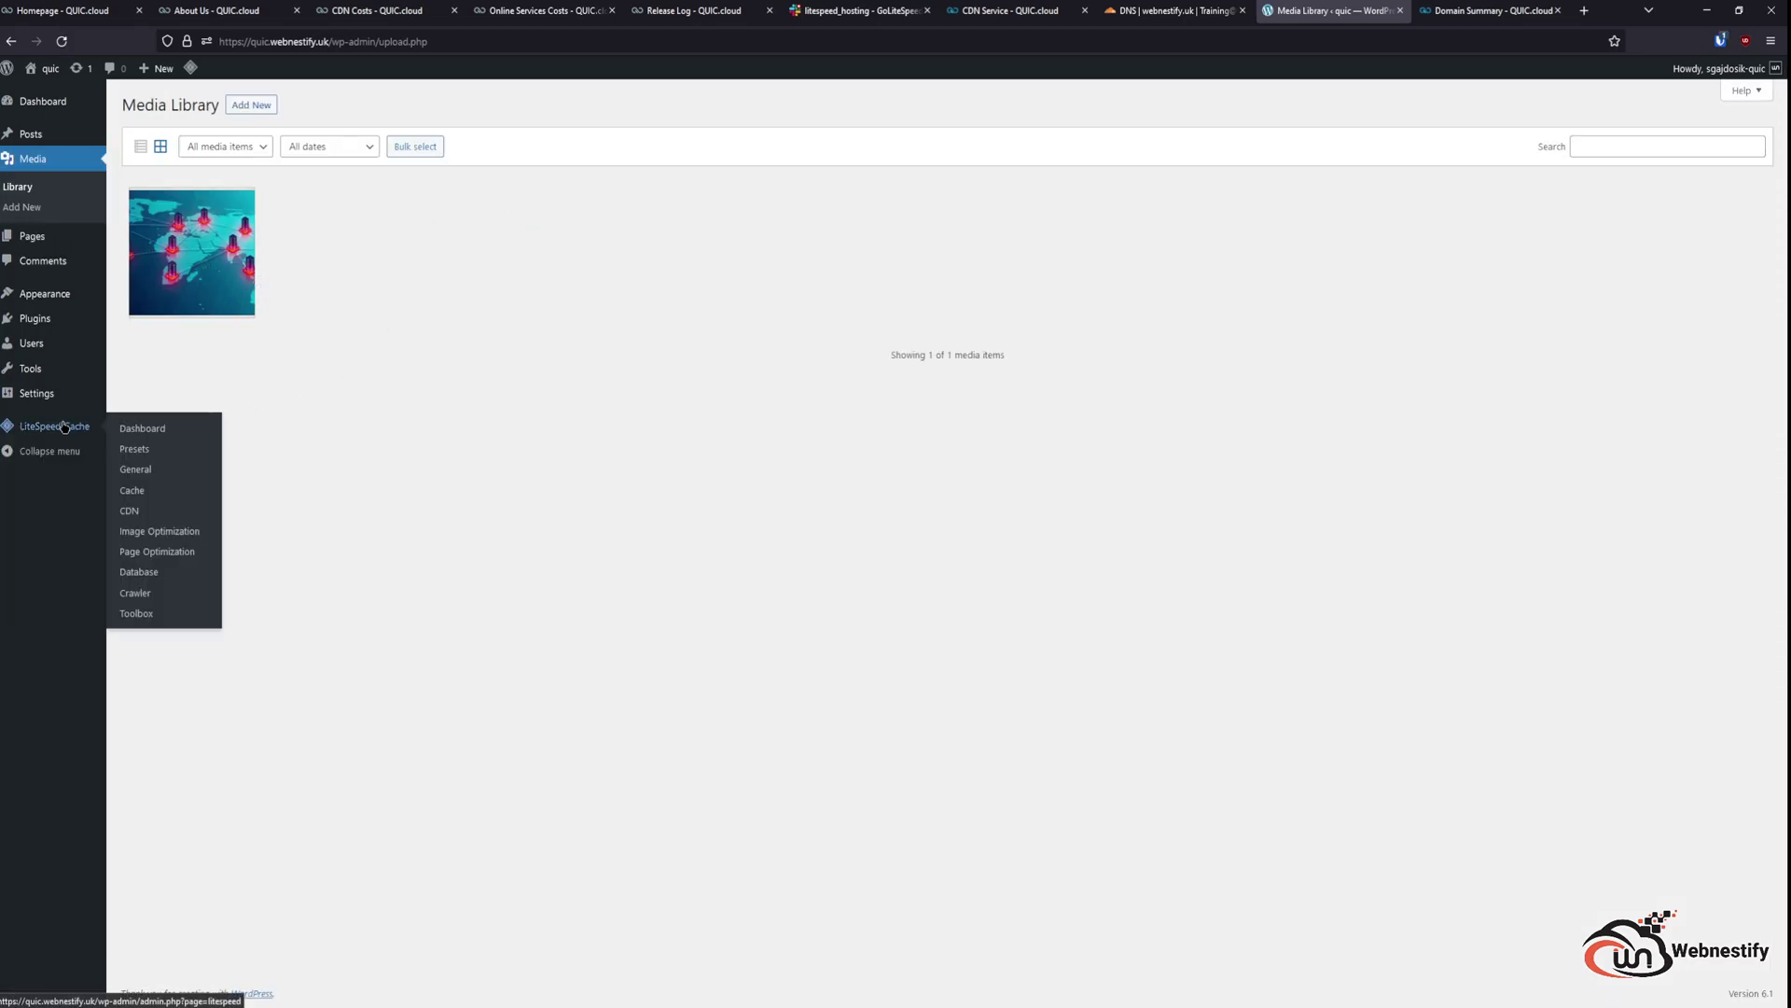
{"action": "left_click", "coordinate": [191, 536]}
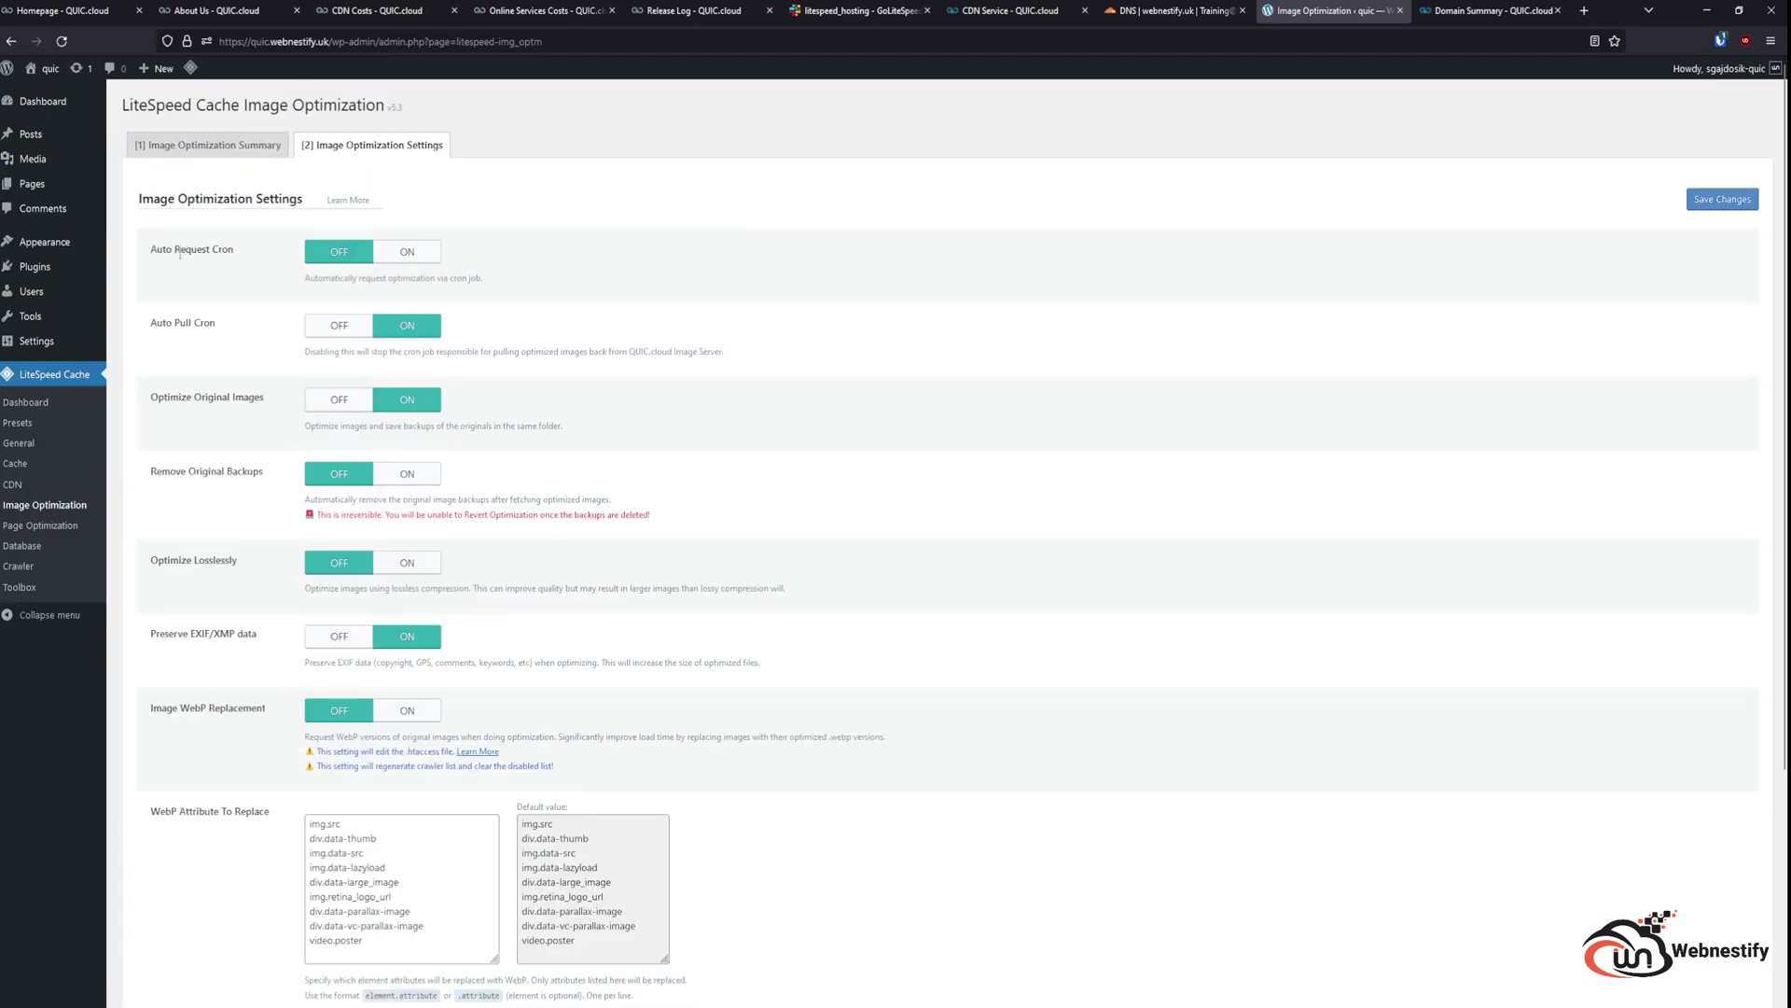
Step: Turn on Auto Request Cron, WebP Replacement and Extra srcset, turn off EXIF, and save
{"action": "left_click", "coordinate": [419, 263]}
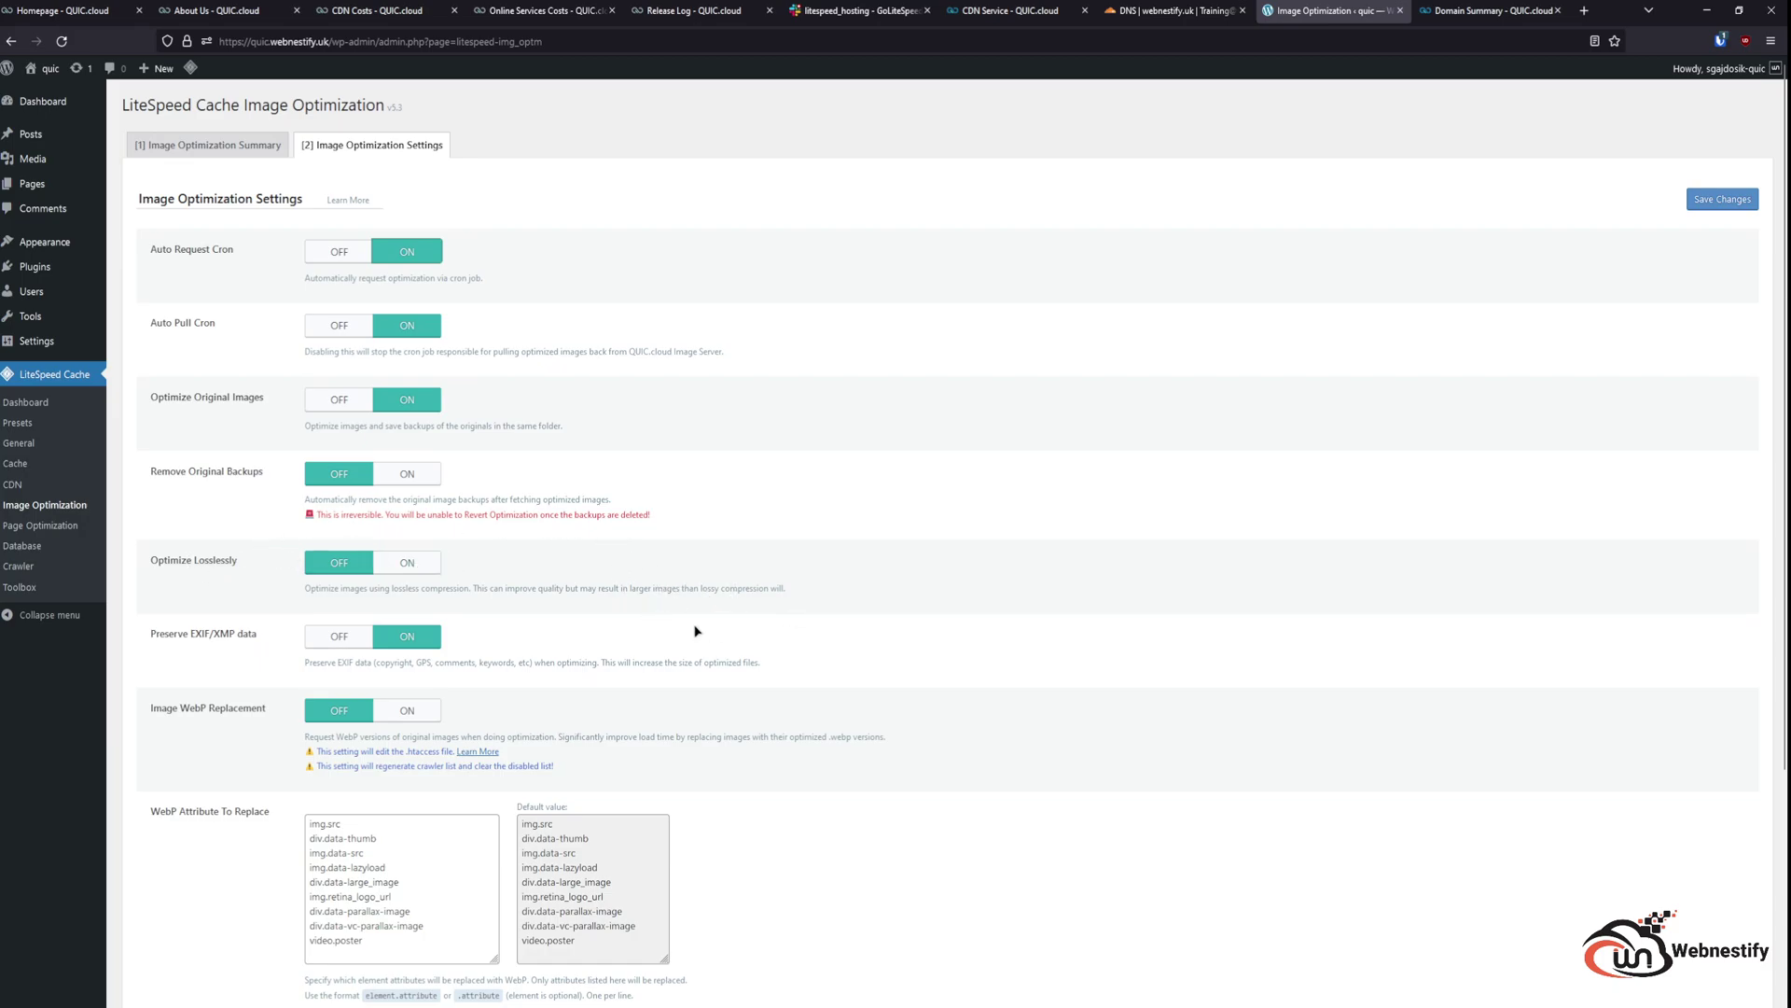
{"action": "scroll", "coordinate": [695, 632], "scroll_direction": "down", "scroll_amount": 2}
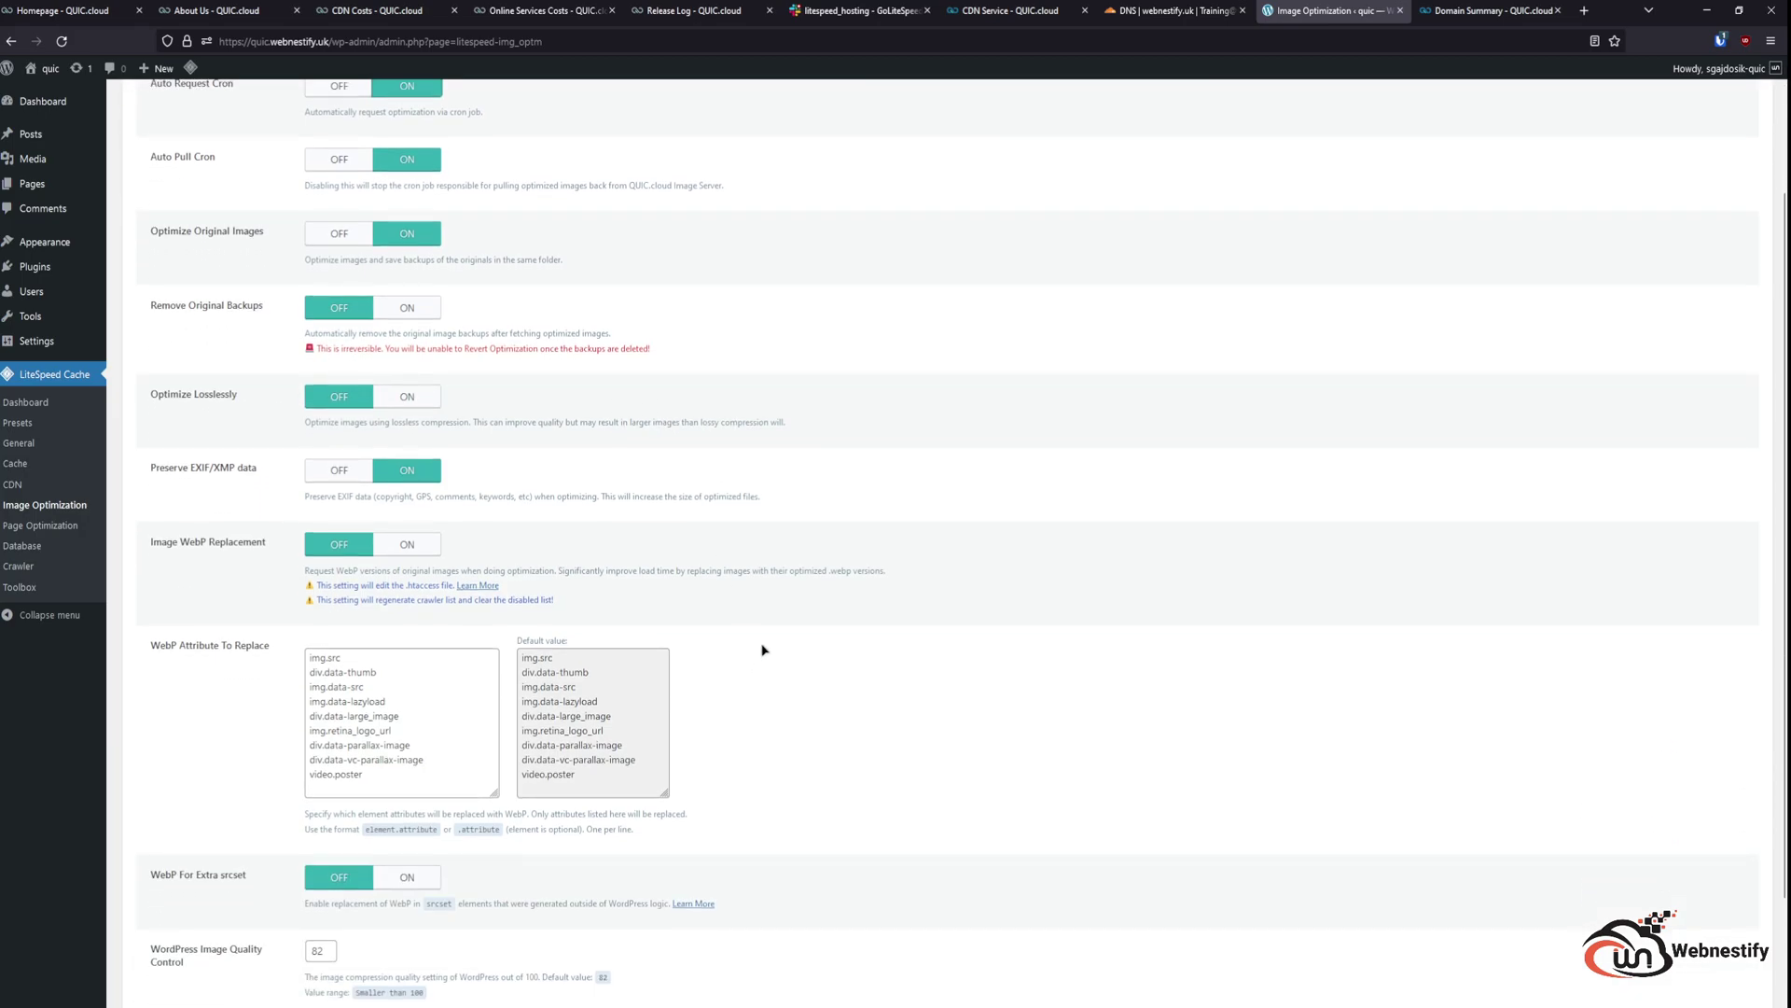
{"action": "left_click", "coordinate": [337, 474]}
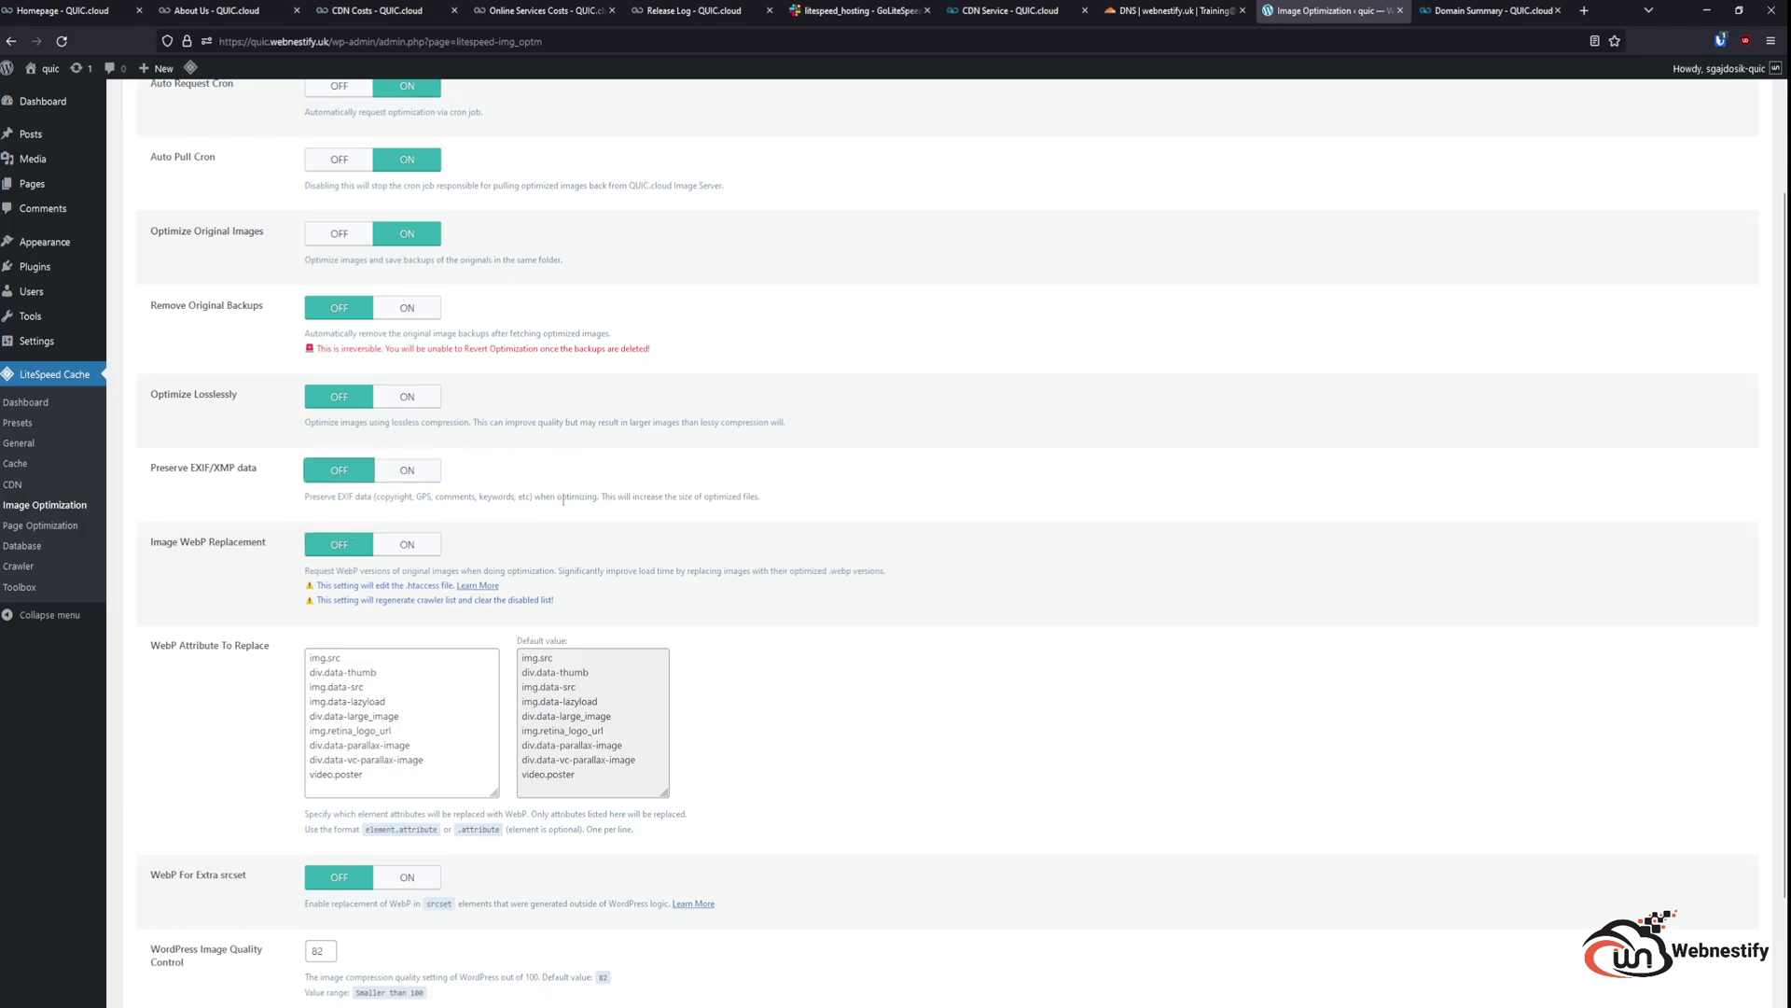
{"action": "left_click", "coordinate": [429, 551]}
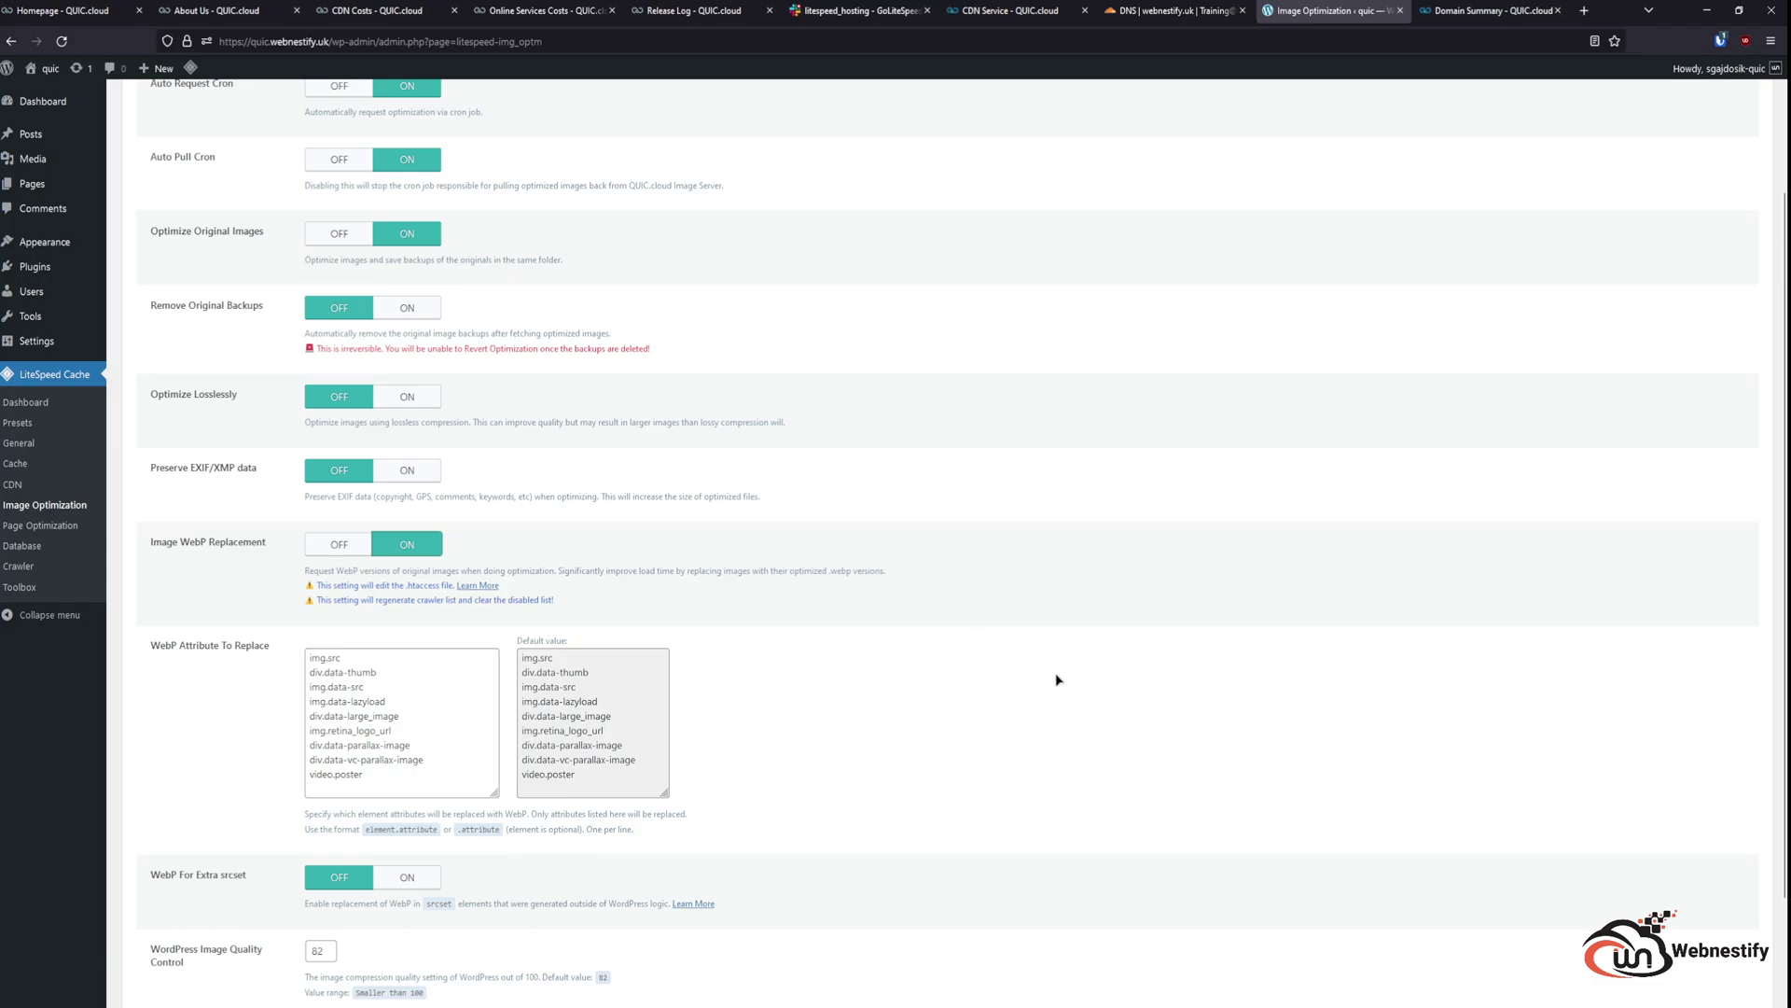
{"action": "scroll", "coordinate": [1061, 680], "scroll_direction": "down", "scroll_amount": 2}
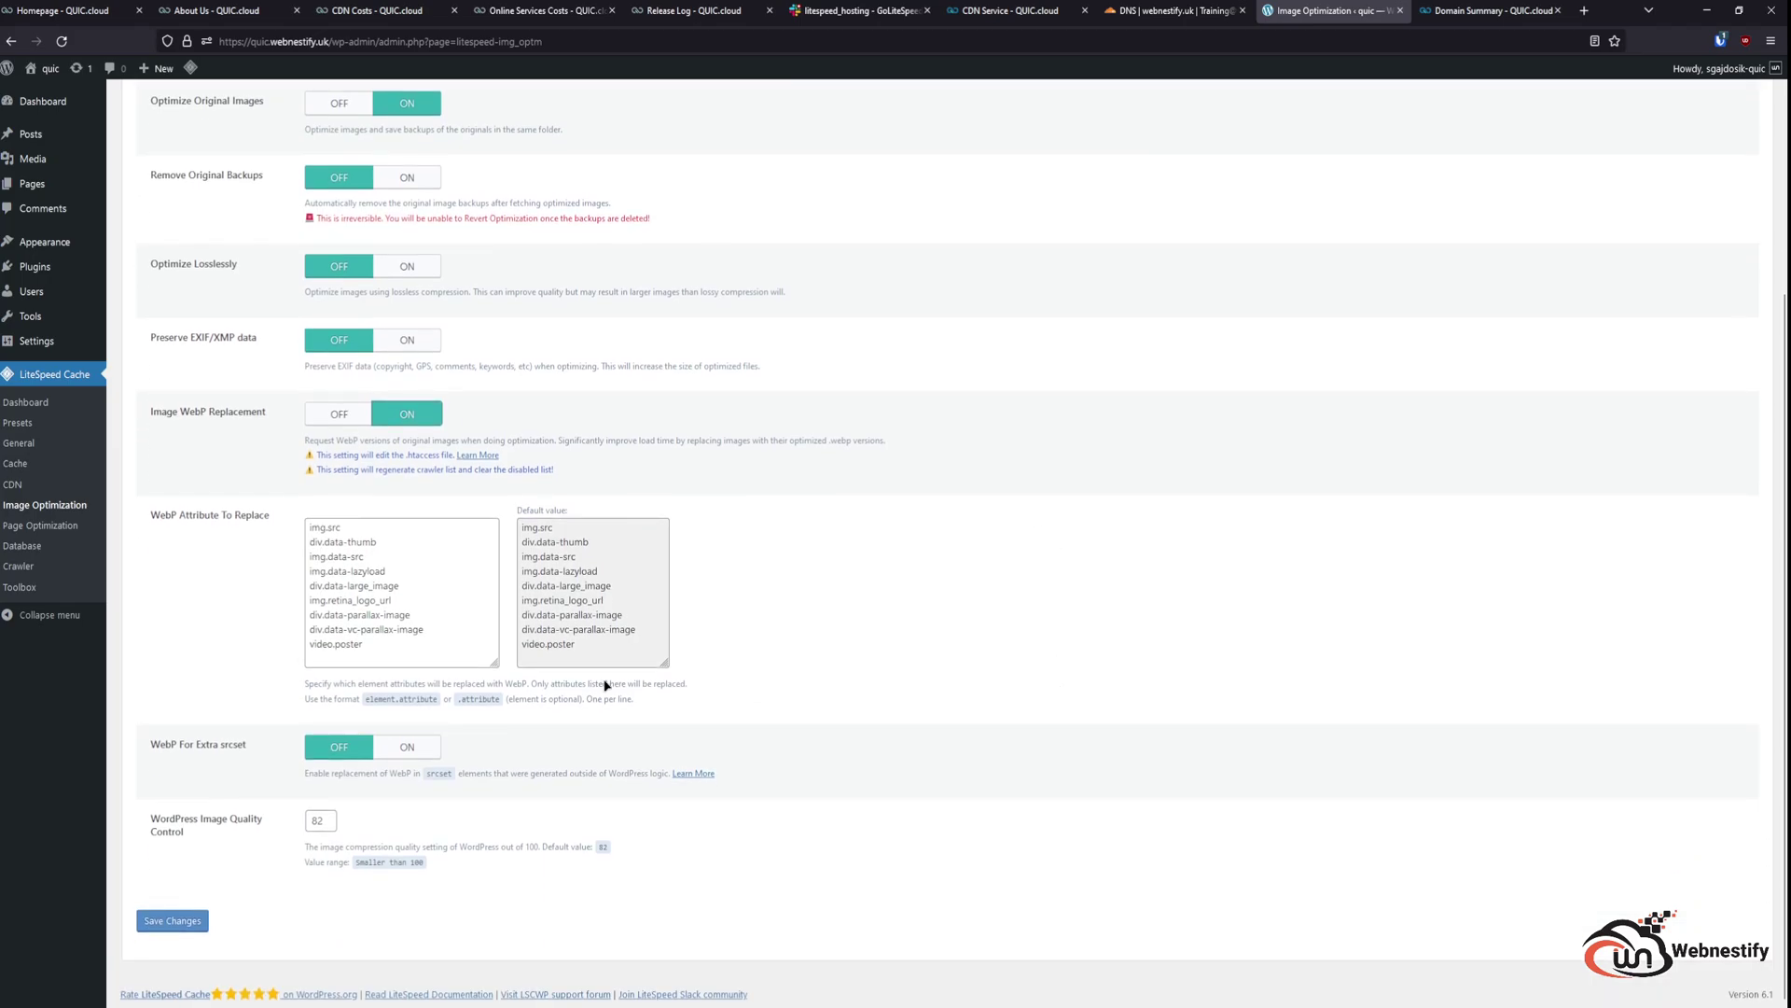
{"action": "left_click", "coordinate": [426, 749]}
{"action": "left_click", "coordinate": [197, 924]}
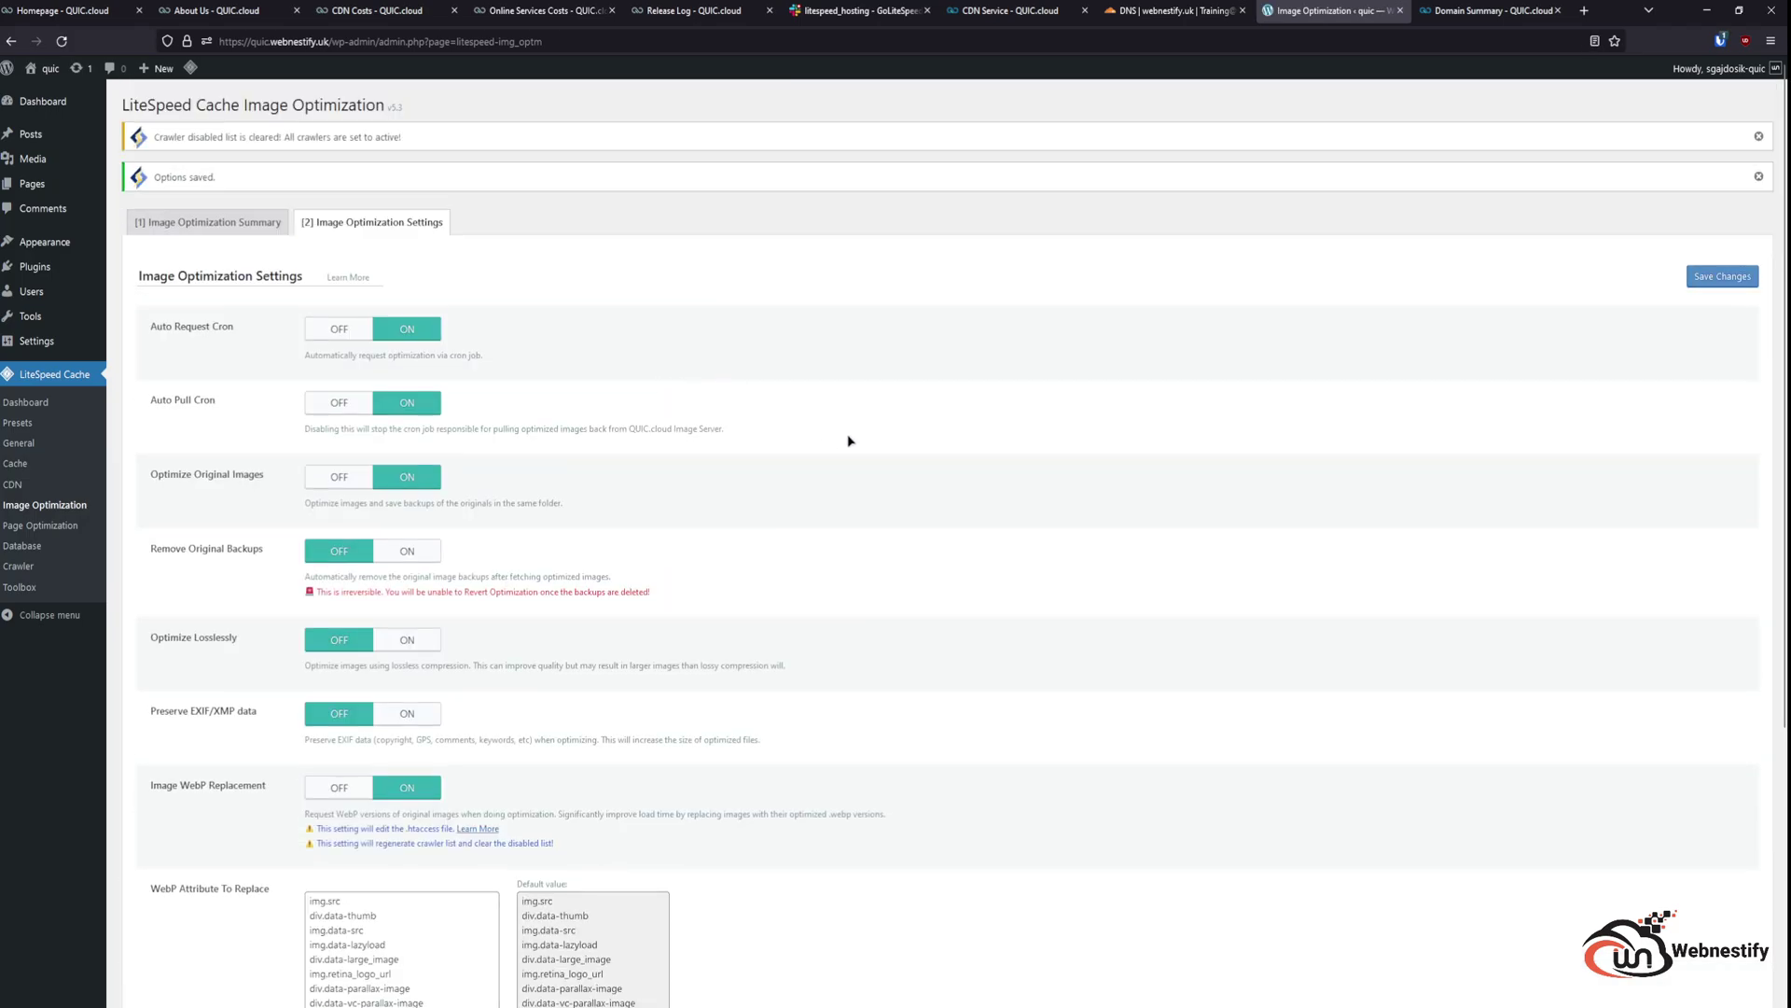
Step: On the Image Optimization summary, rescan for new thumbnails and destroy all optimization data
{"action": "left_click", "coordinate": [256, 233]}
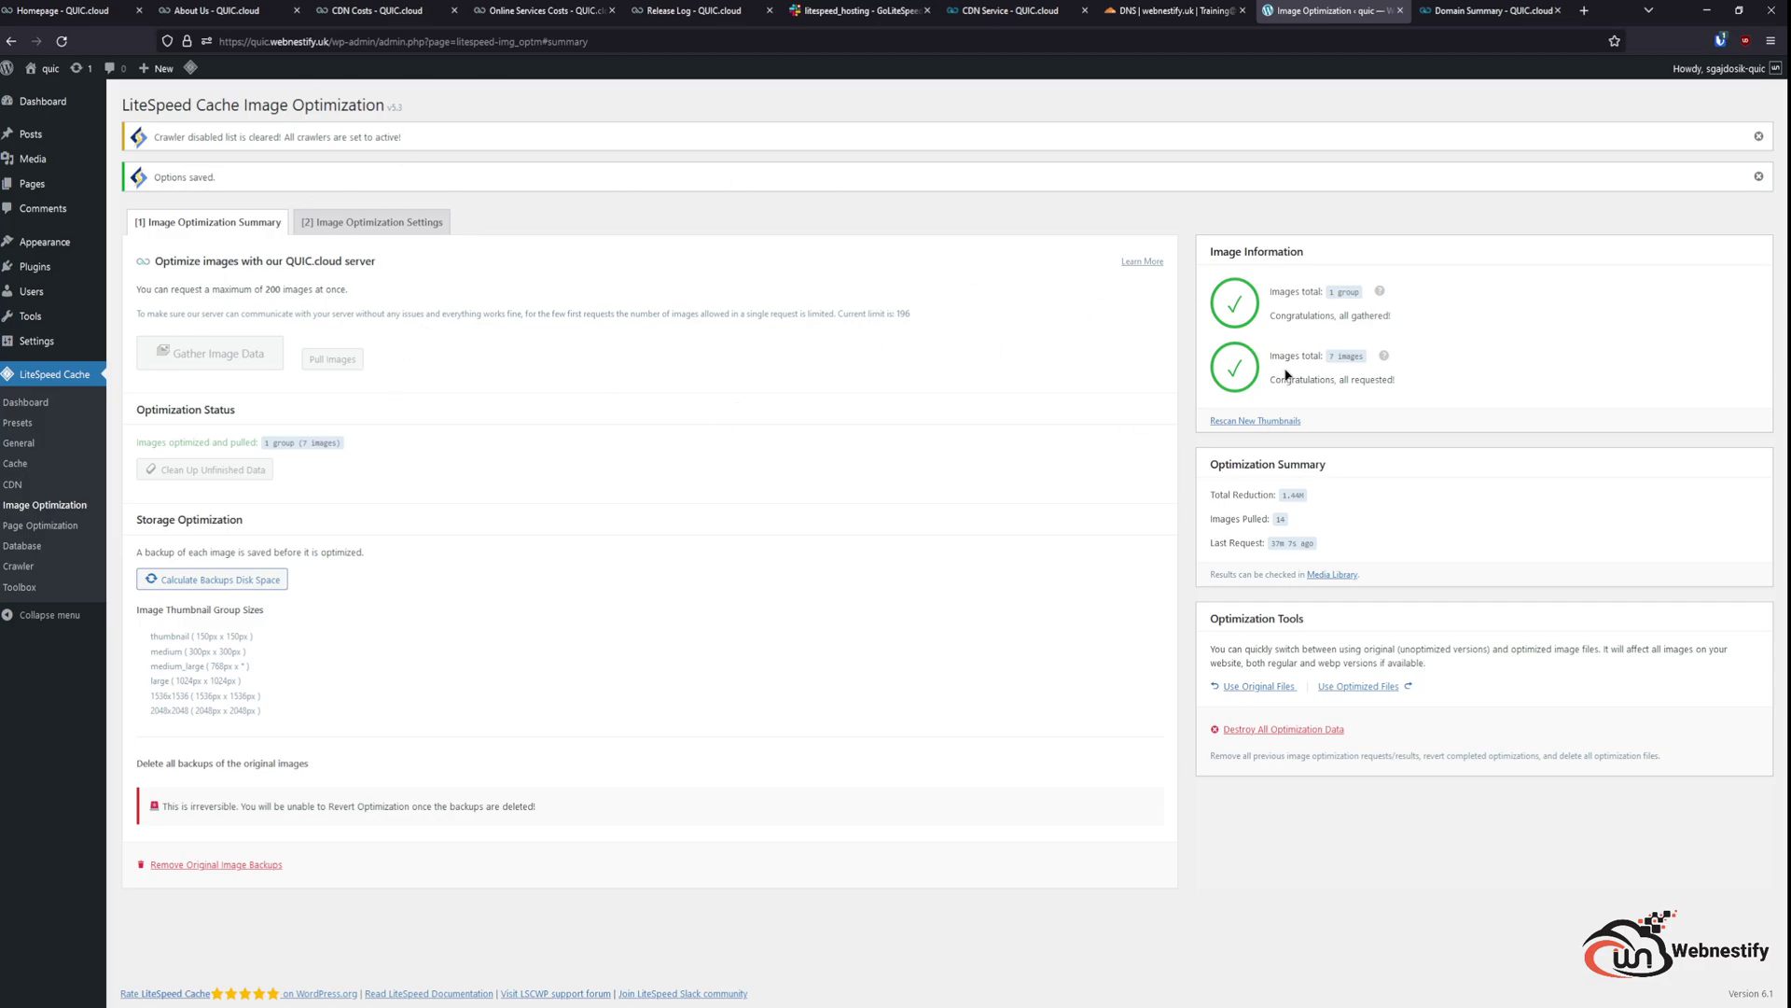
{"action": "left_click", "coordinate": [1287, 422]}
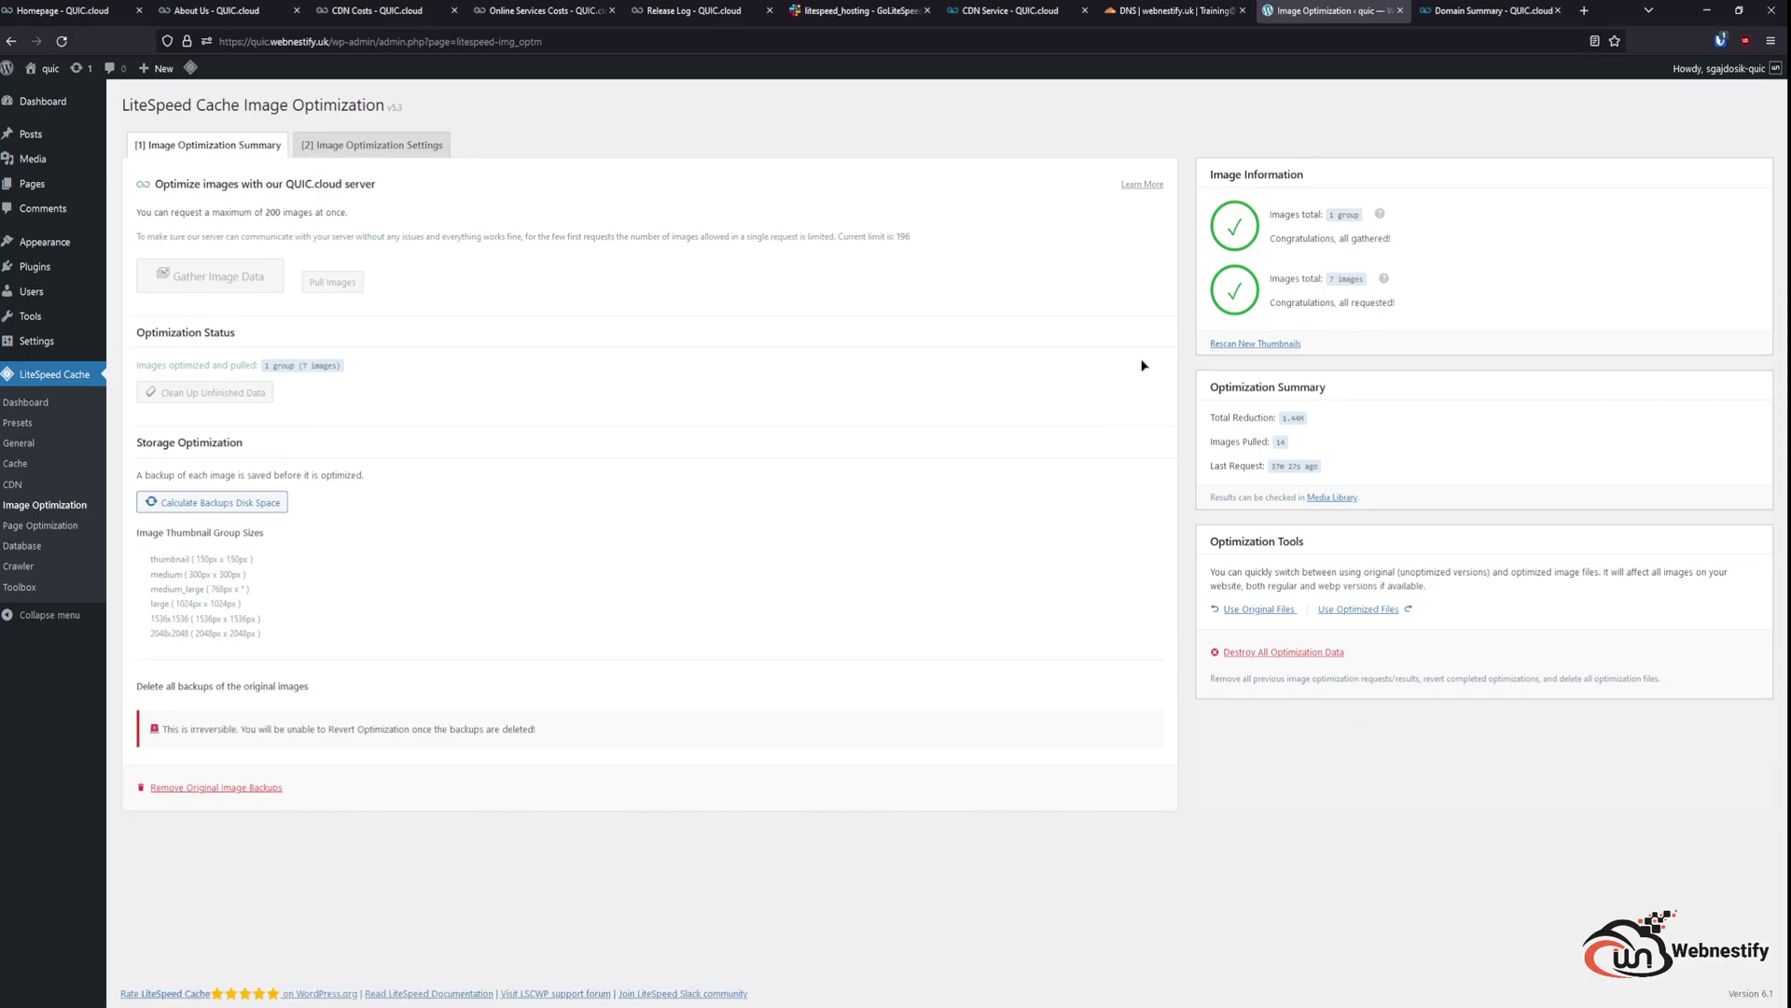
{"action": "left_click", "coordinate": [1311, 652]}
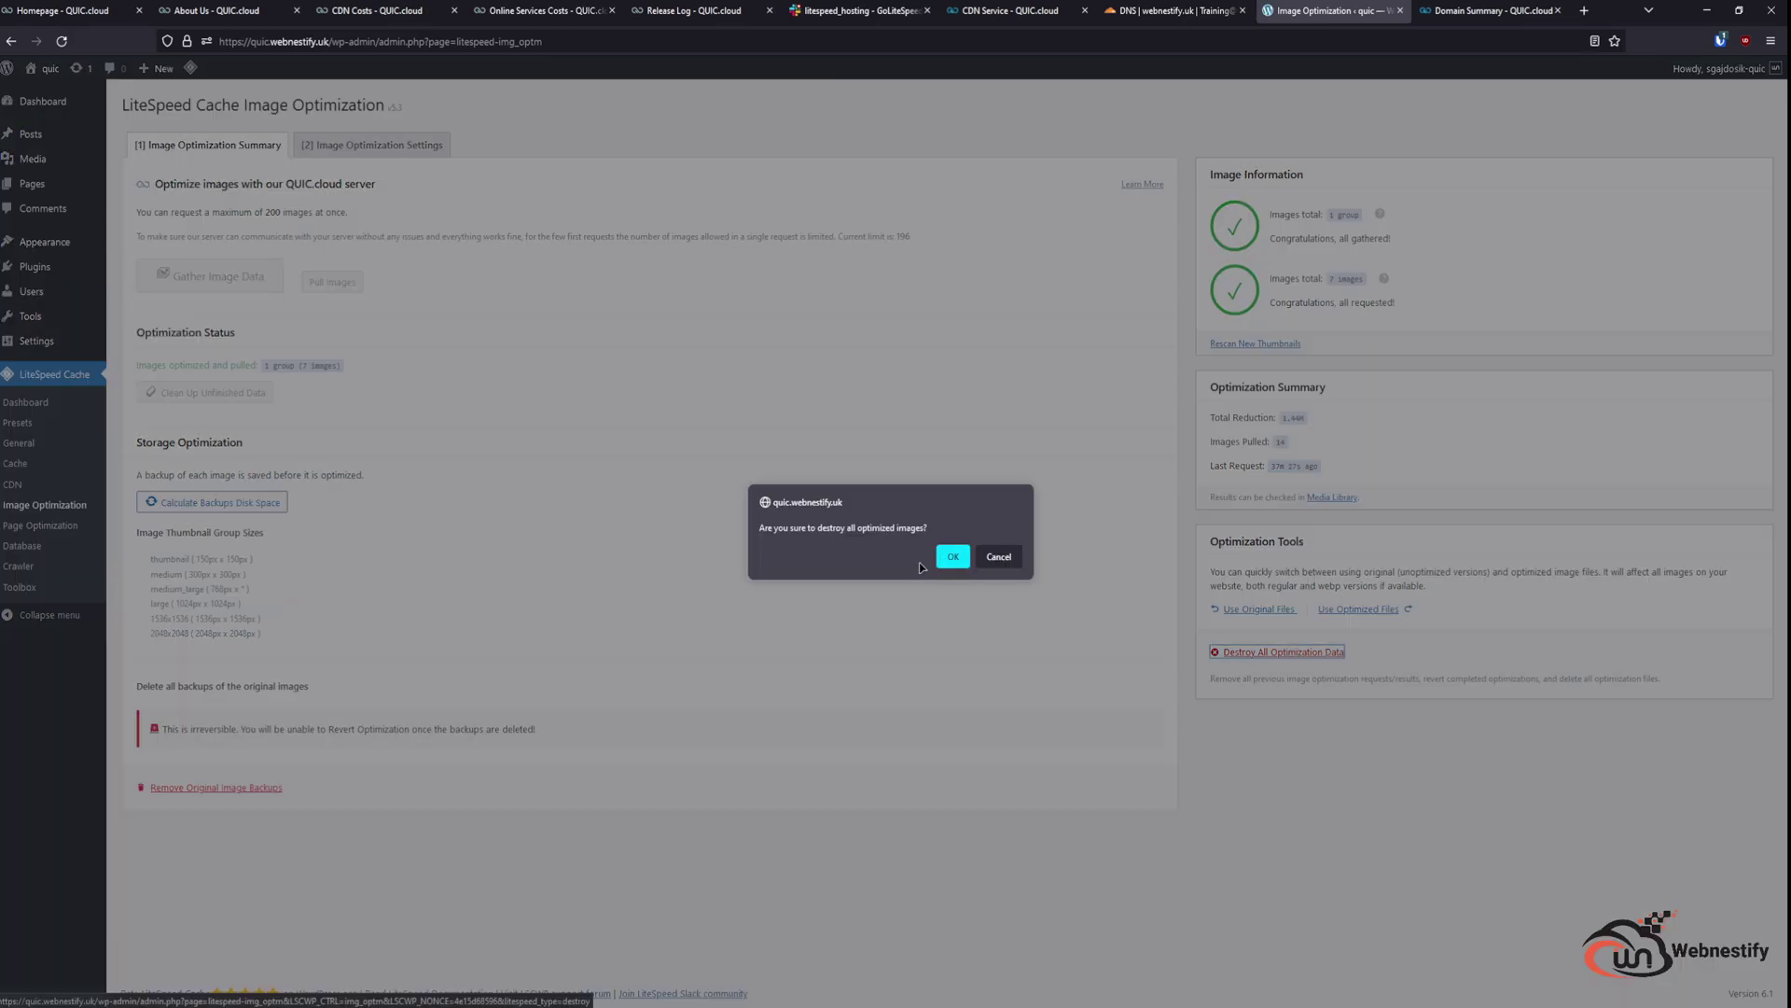
{"action": "left_click", "coordinate": [953, 557]}
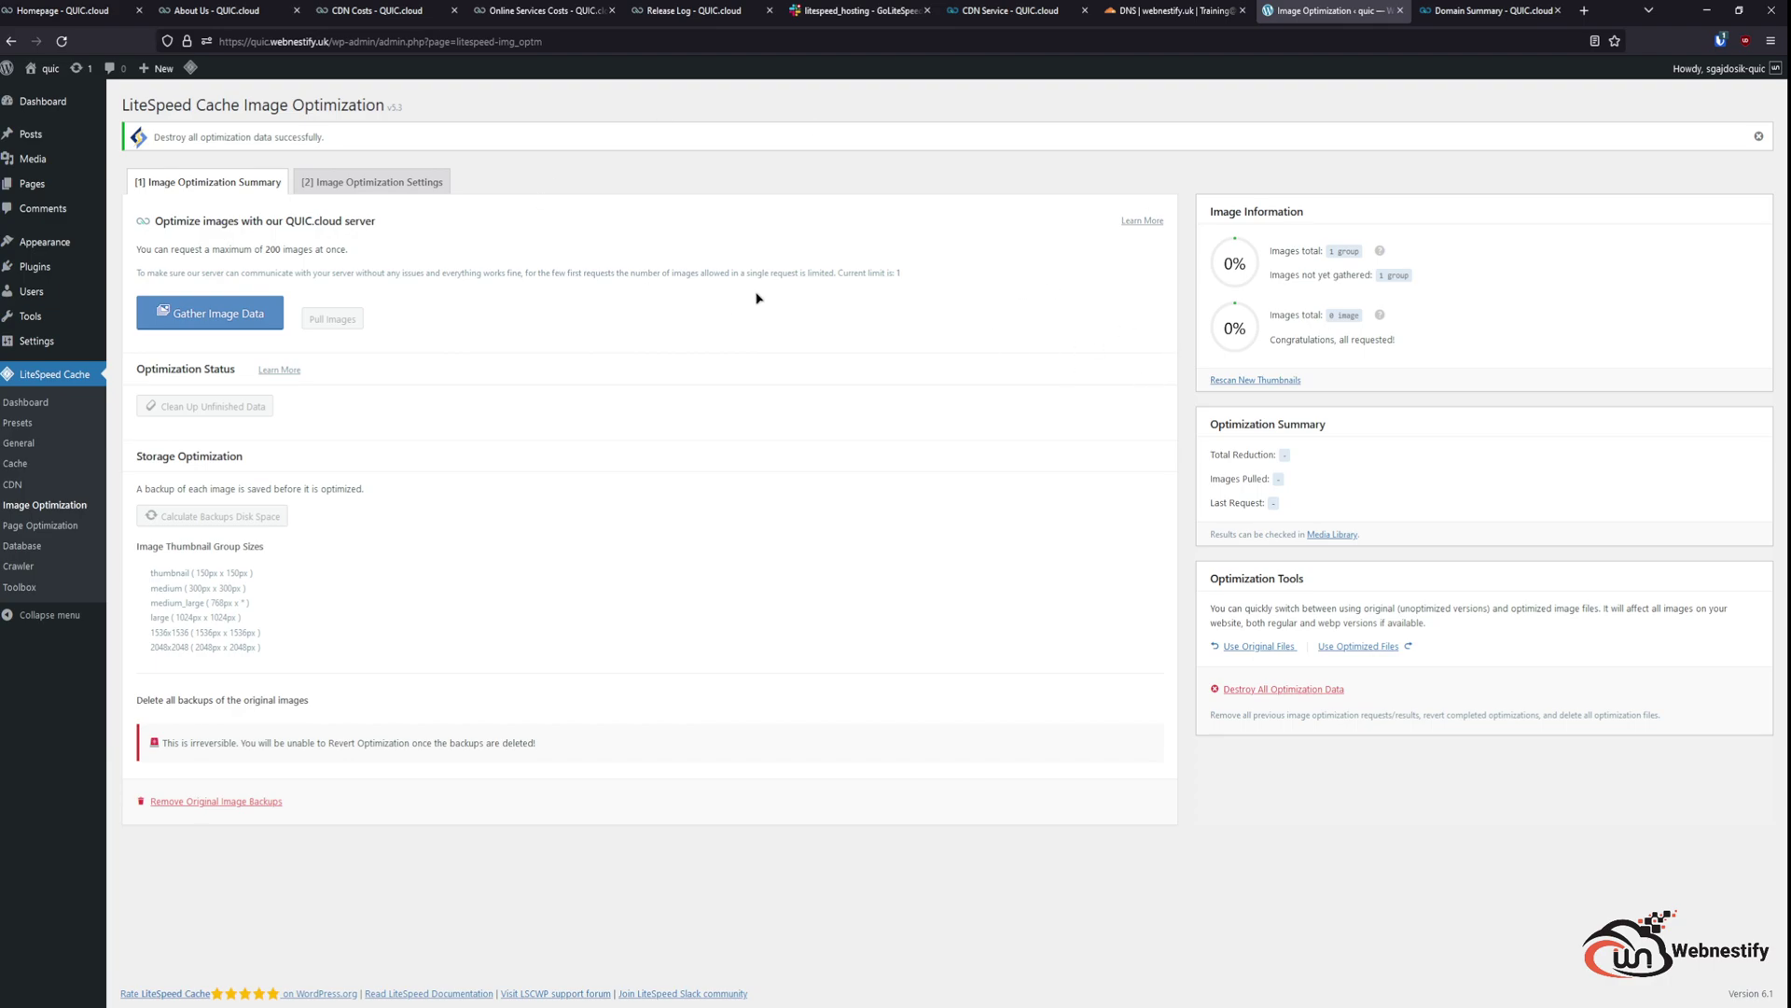
Step: Gather the image data and send the optimization request for the 7 images
{"action": "left_click", "coordinate": [238, 322]}
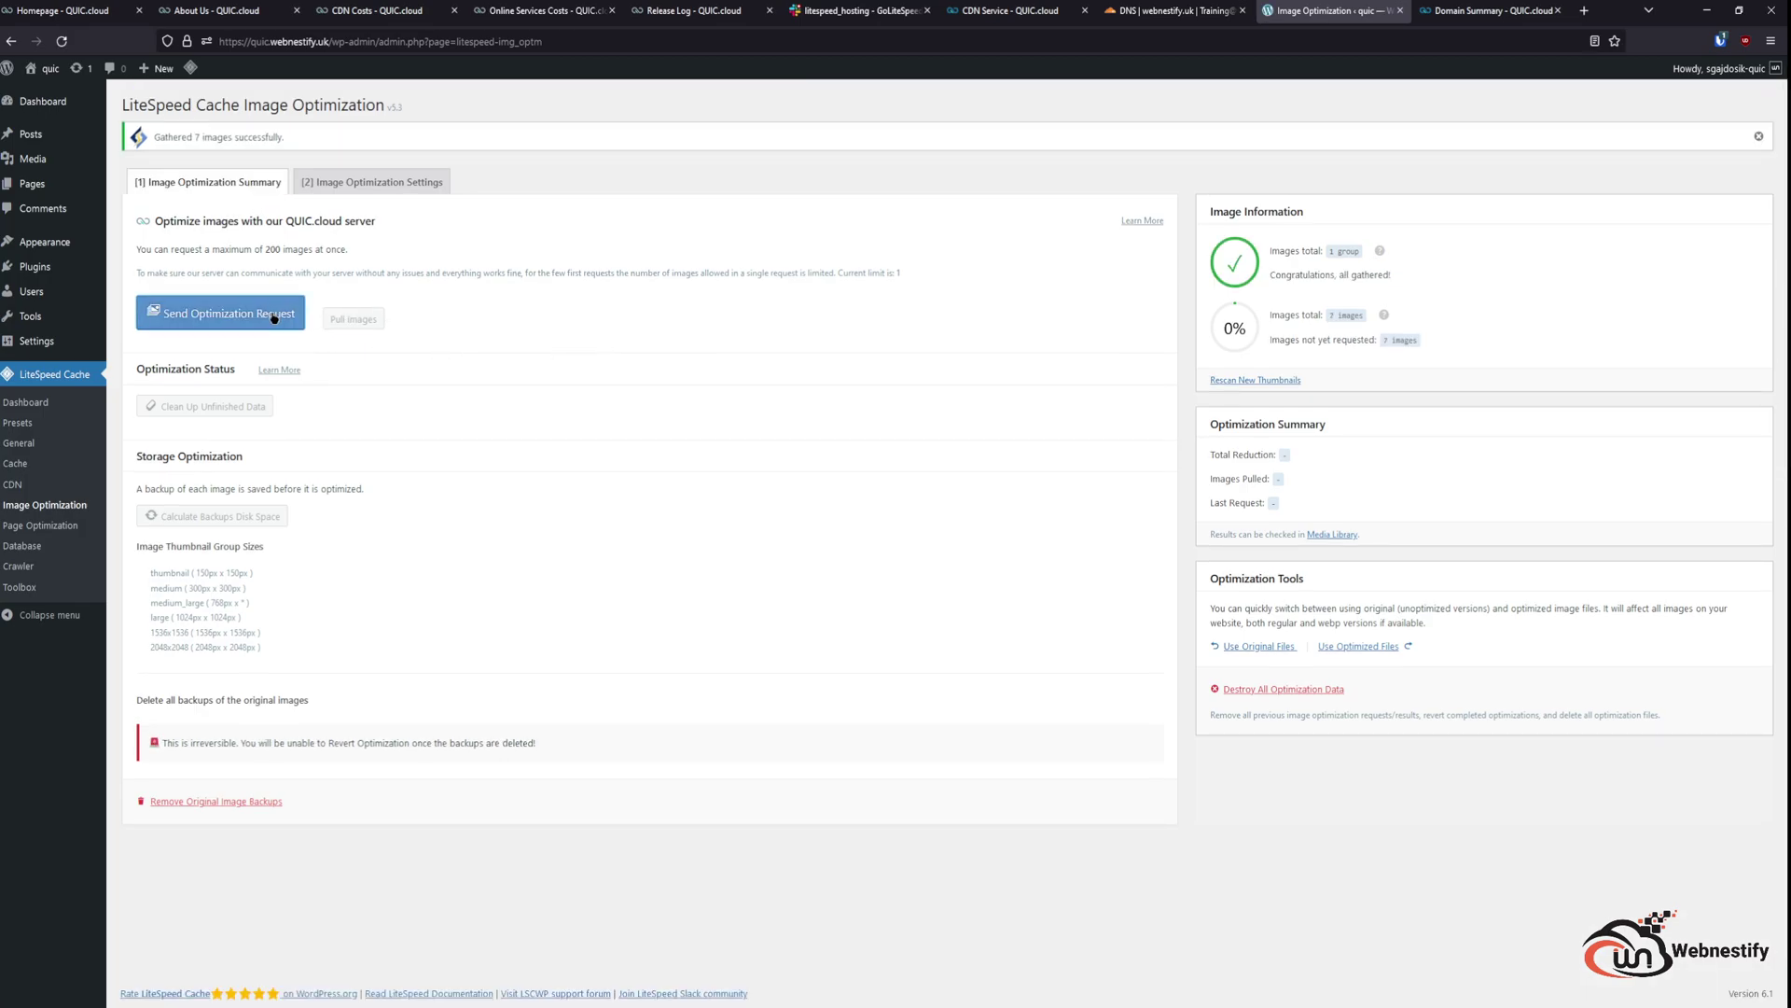
{"action": "left_click", "coordinate": [280, 318]}
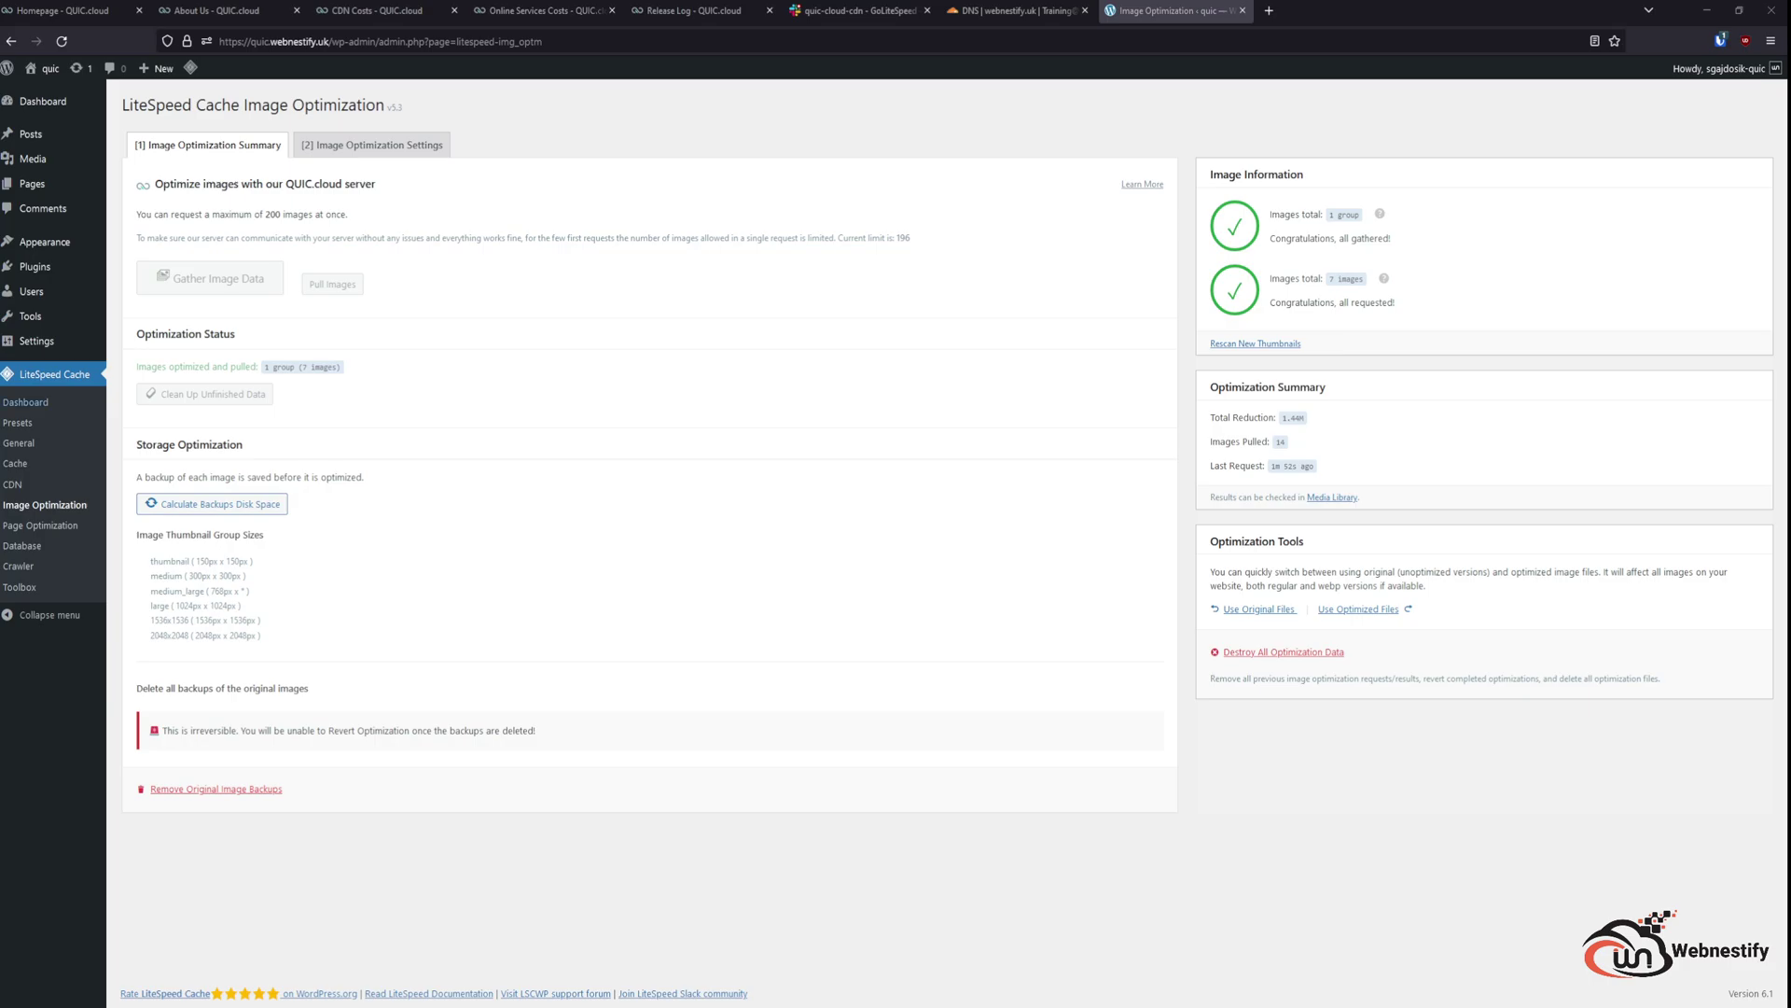
Step: Review quic.webnestify.uk's Image Optimization page (21 images optimized), then view the CDN Costs page
{"action": "left_click", "coordinate": [50, 406]}
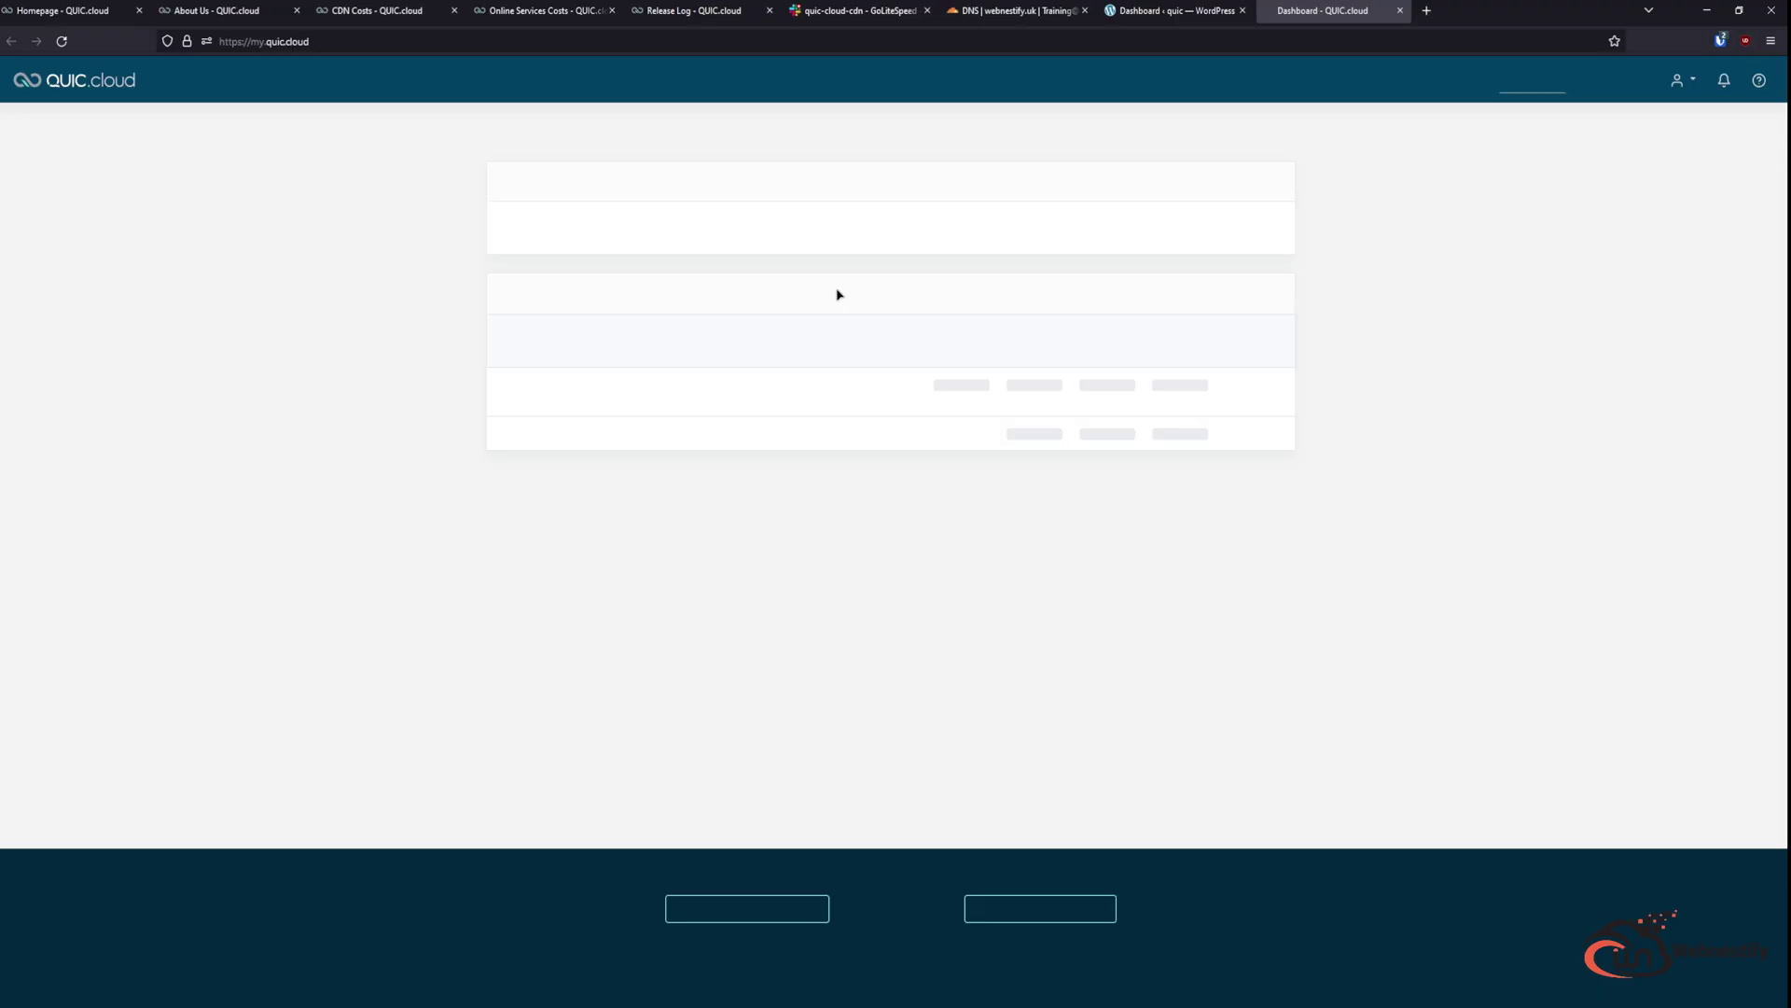
{"action": "left_click", "coordinate": [544, 436]}
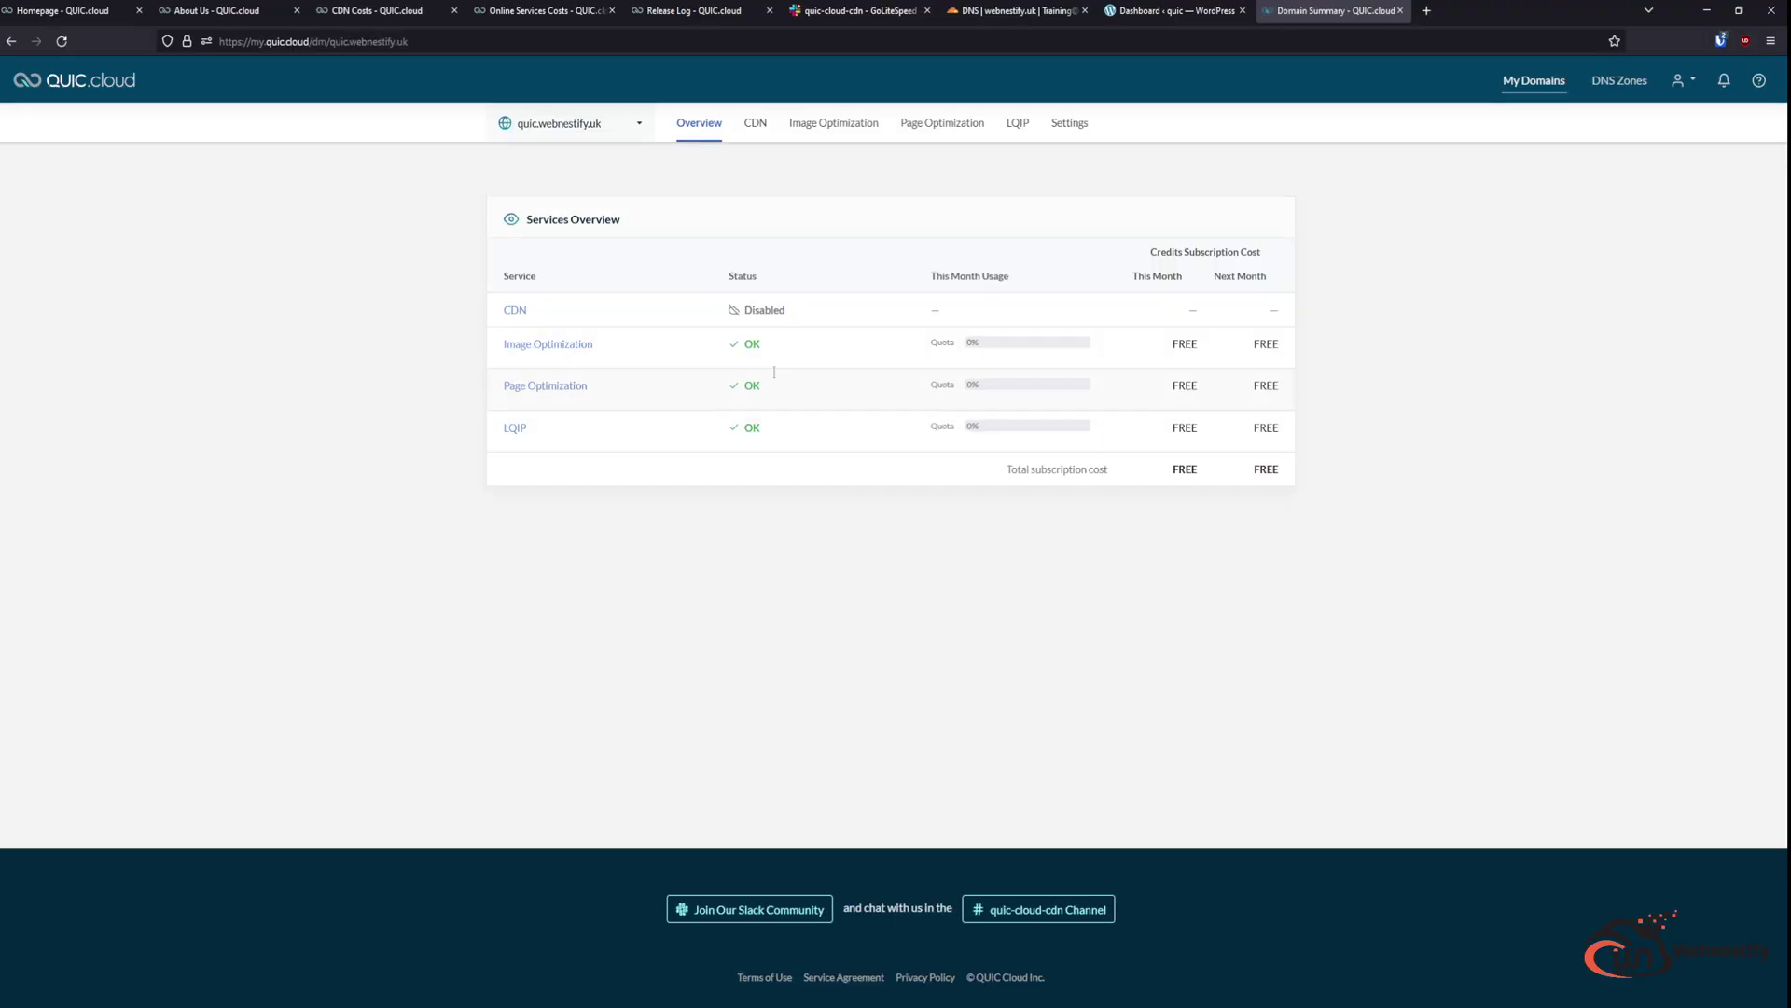
{"action": "left_click", "coordinate": [572, 350]}
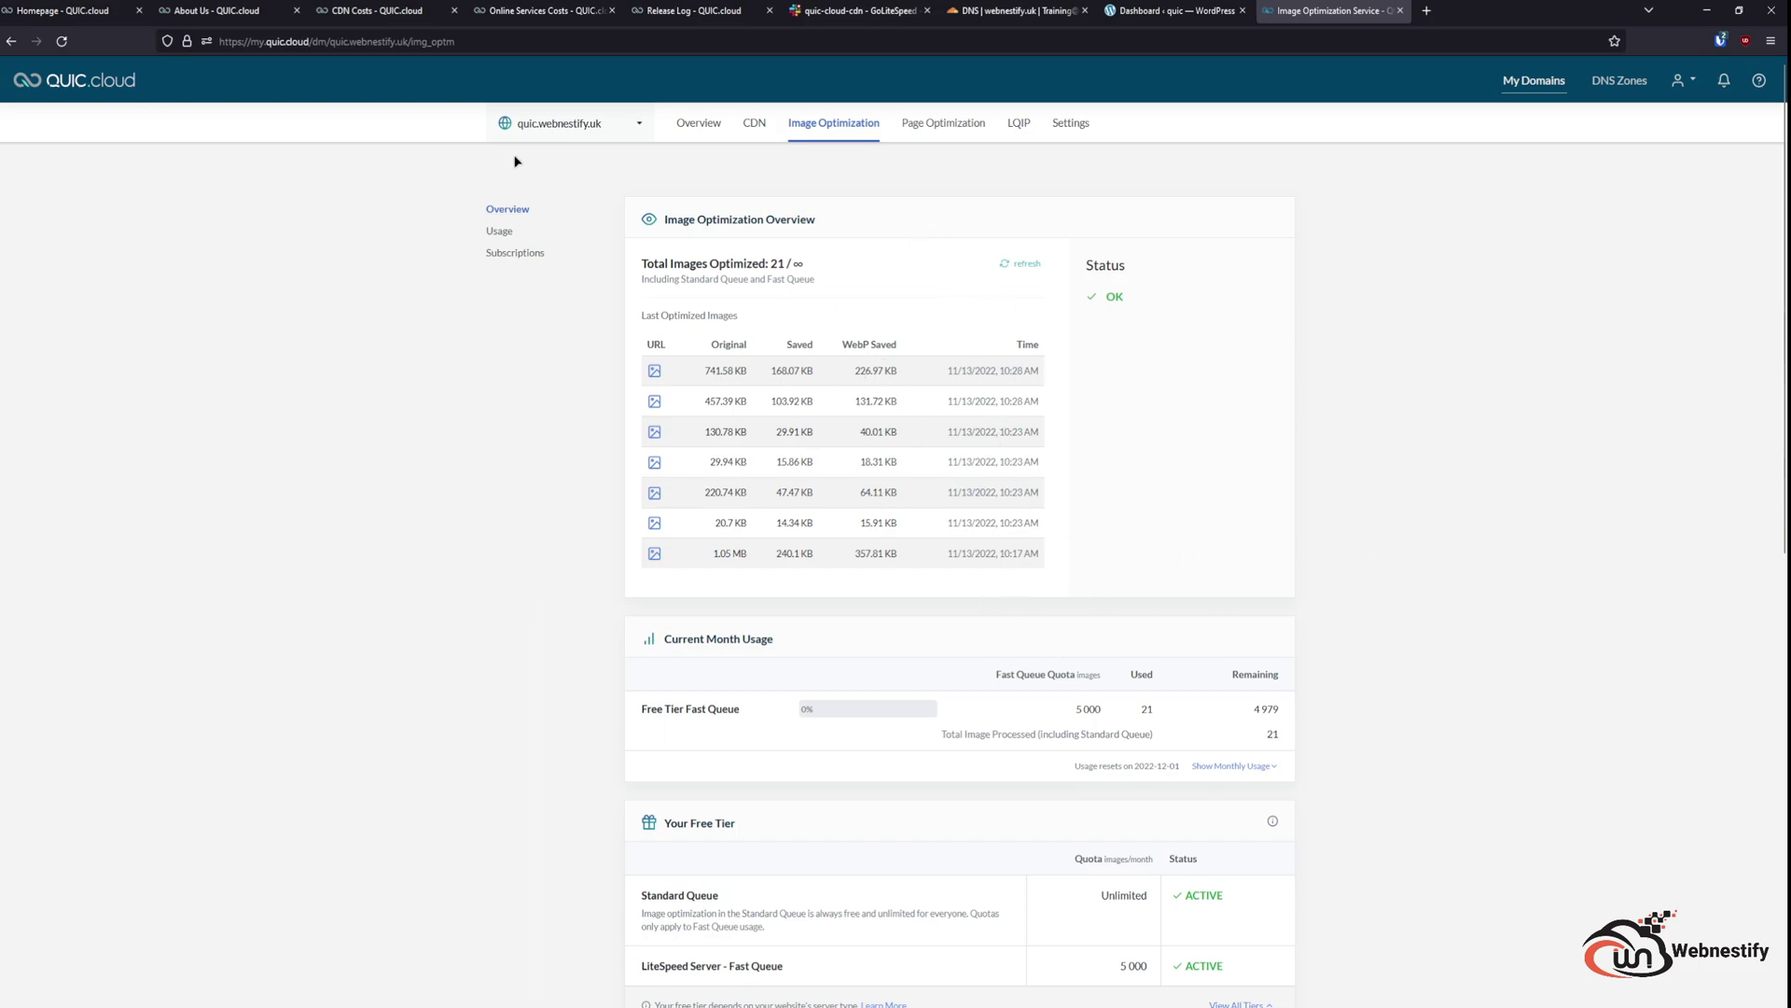
{"action": "left_click", "coordinate": [403, 12]}
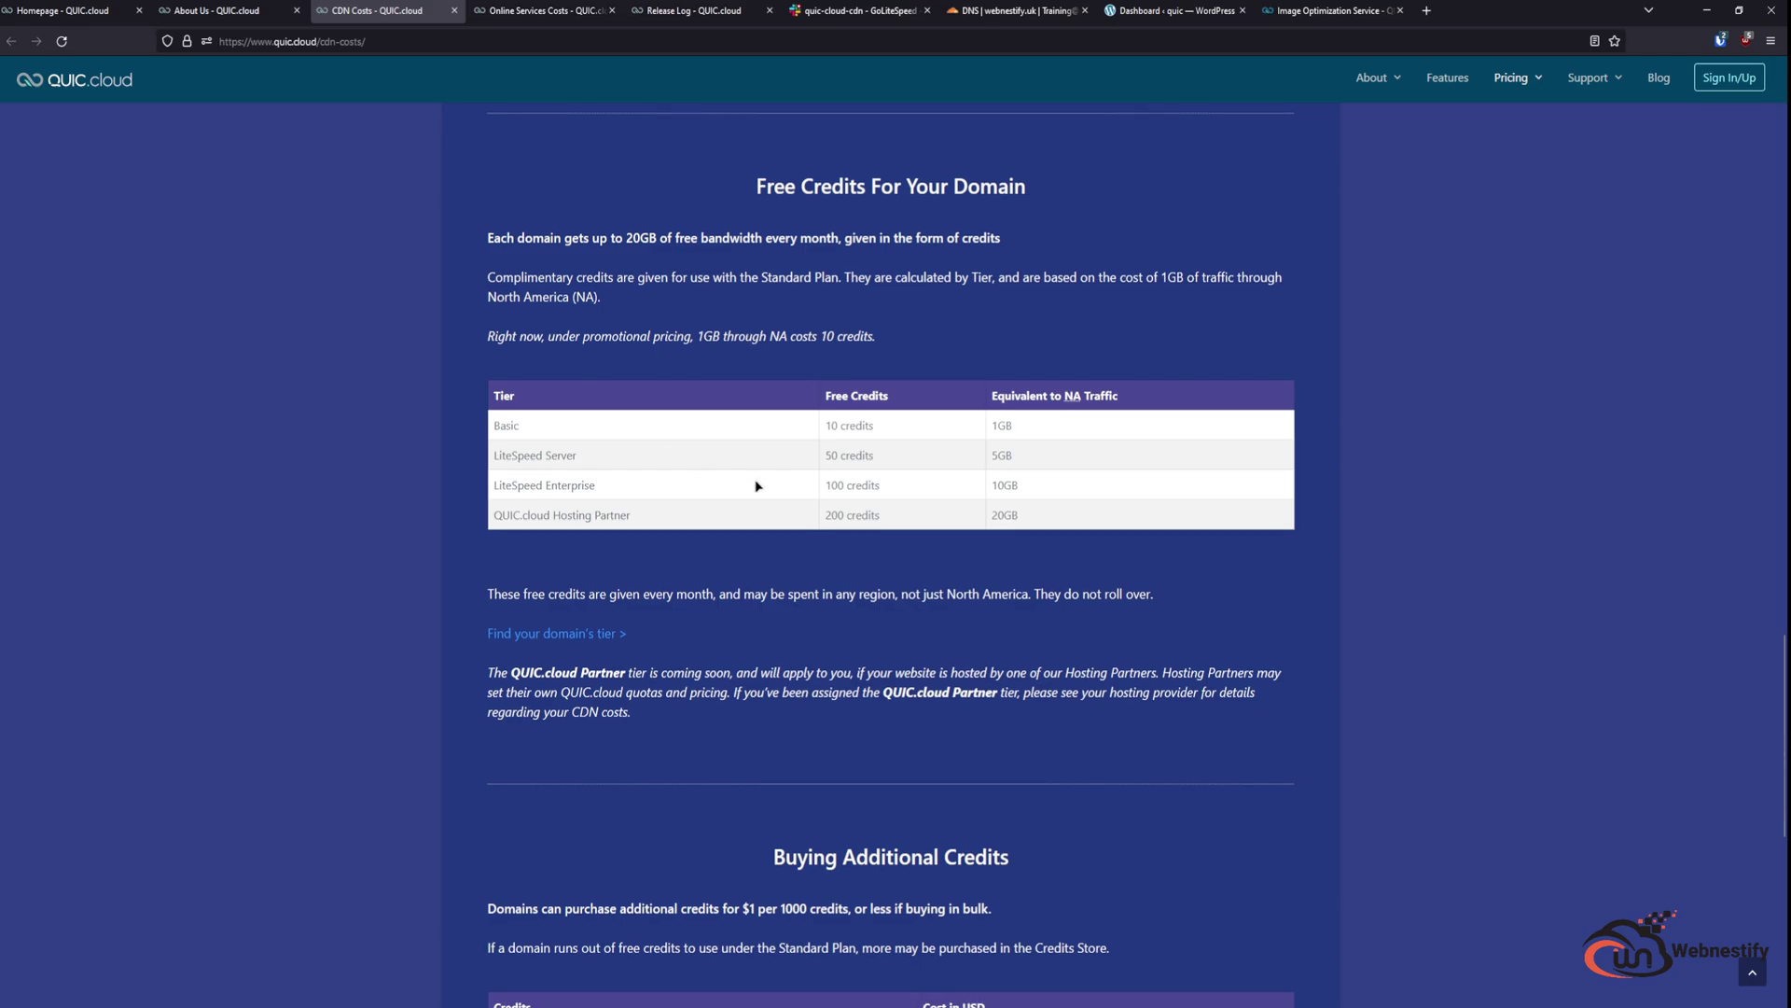
Step: Scroll the CDN Costs page down to the additional credits table at $1 per 1000
{"action": "scroll", "coordinate": [755, 484], "scroll_direction": "down", "scroll_amount": 5}
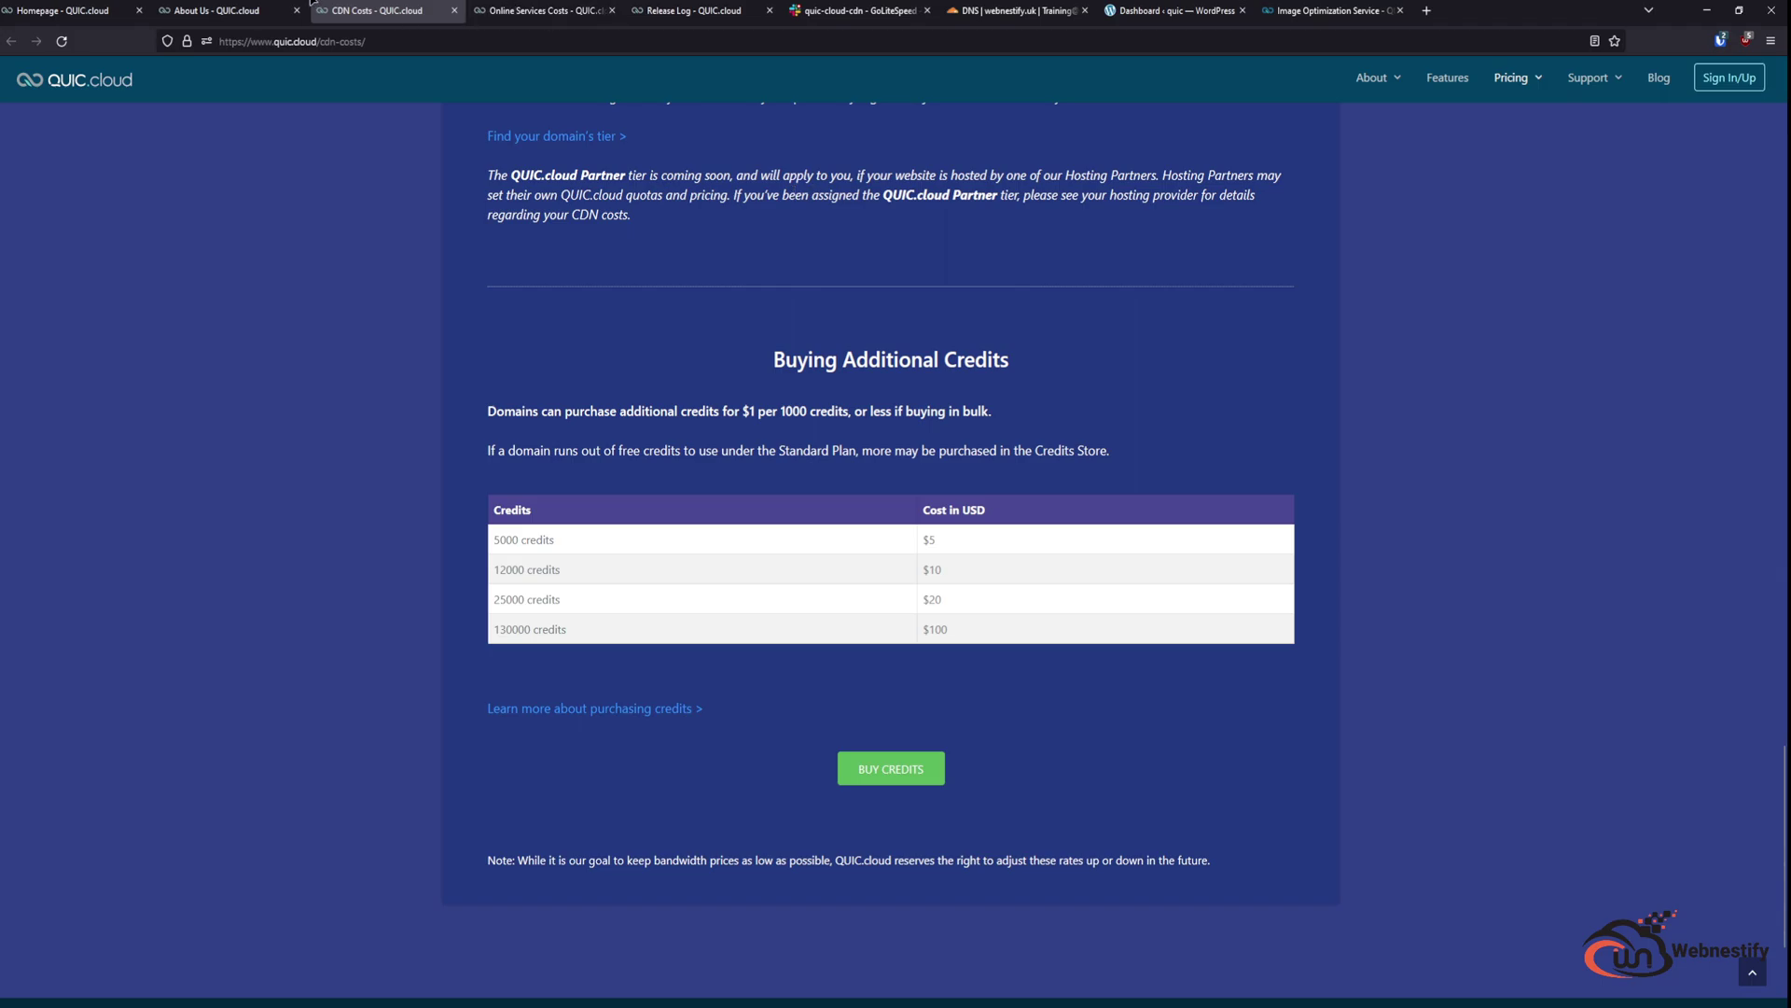
Step: Move from the Release Log tab to the QUIC.cloud homepage tab
{"action": "left_click", "coordinate": [702, 12]}
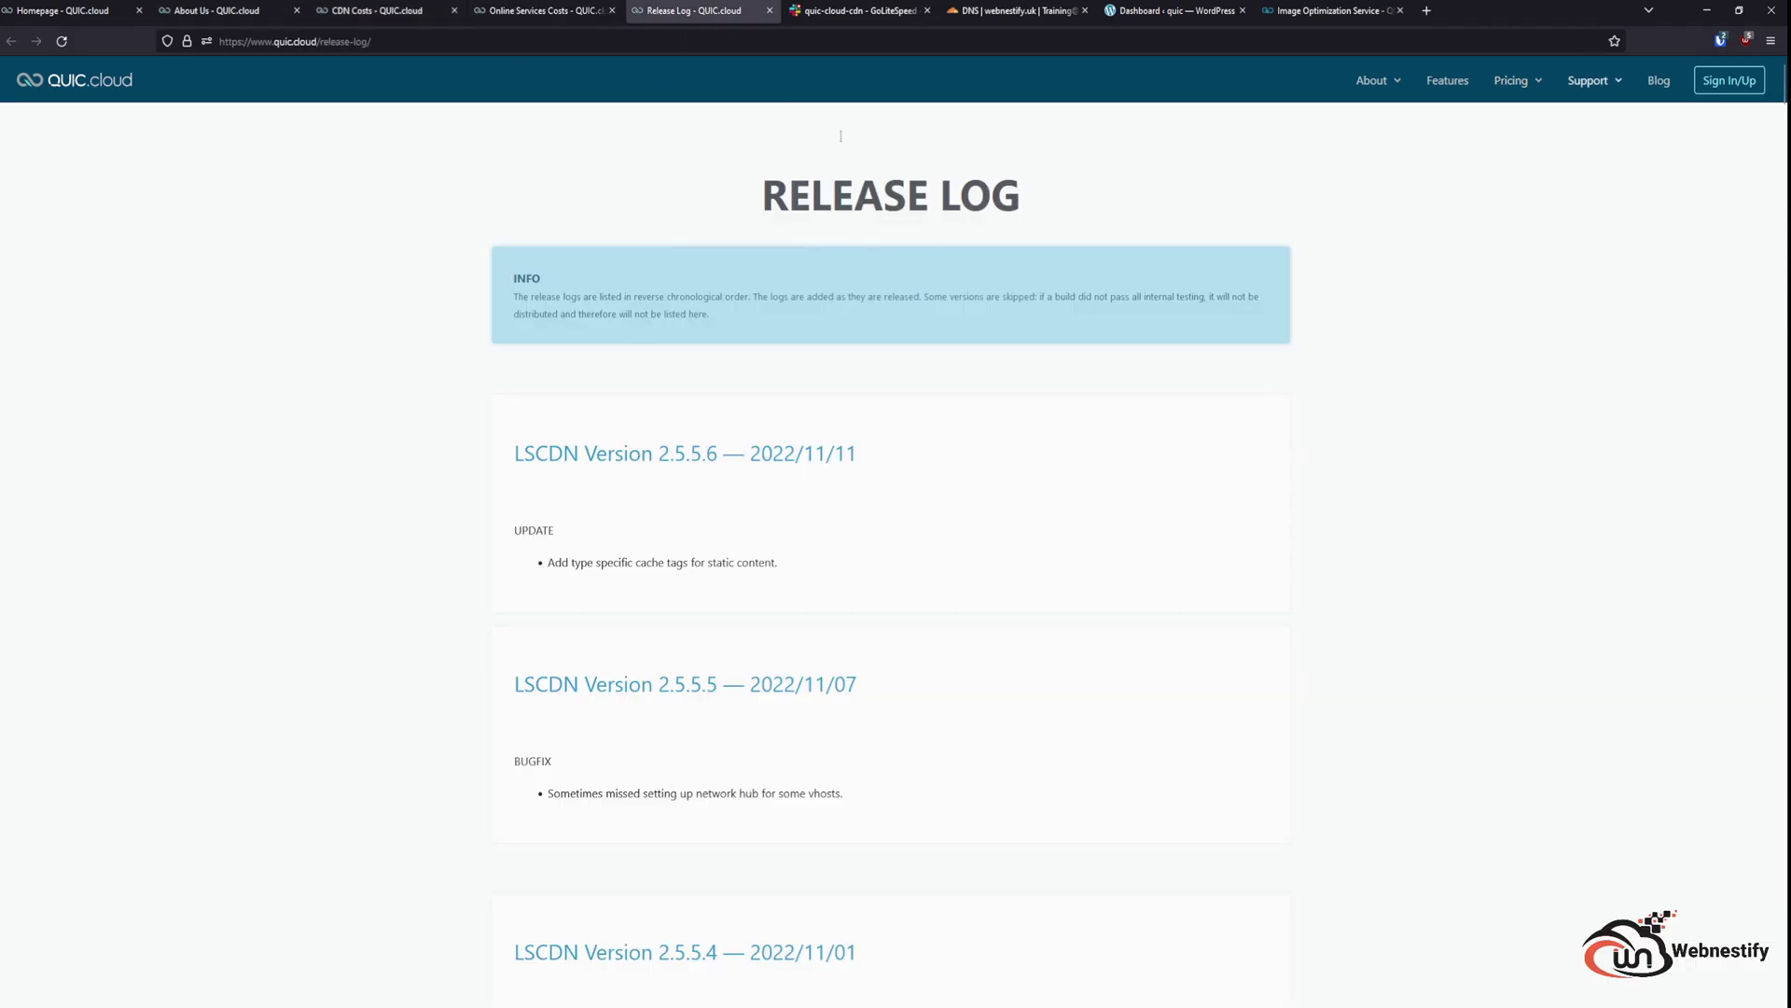
{"action": "key", "text": "ctrl+1"}
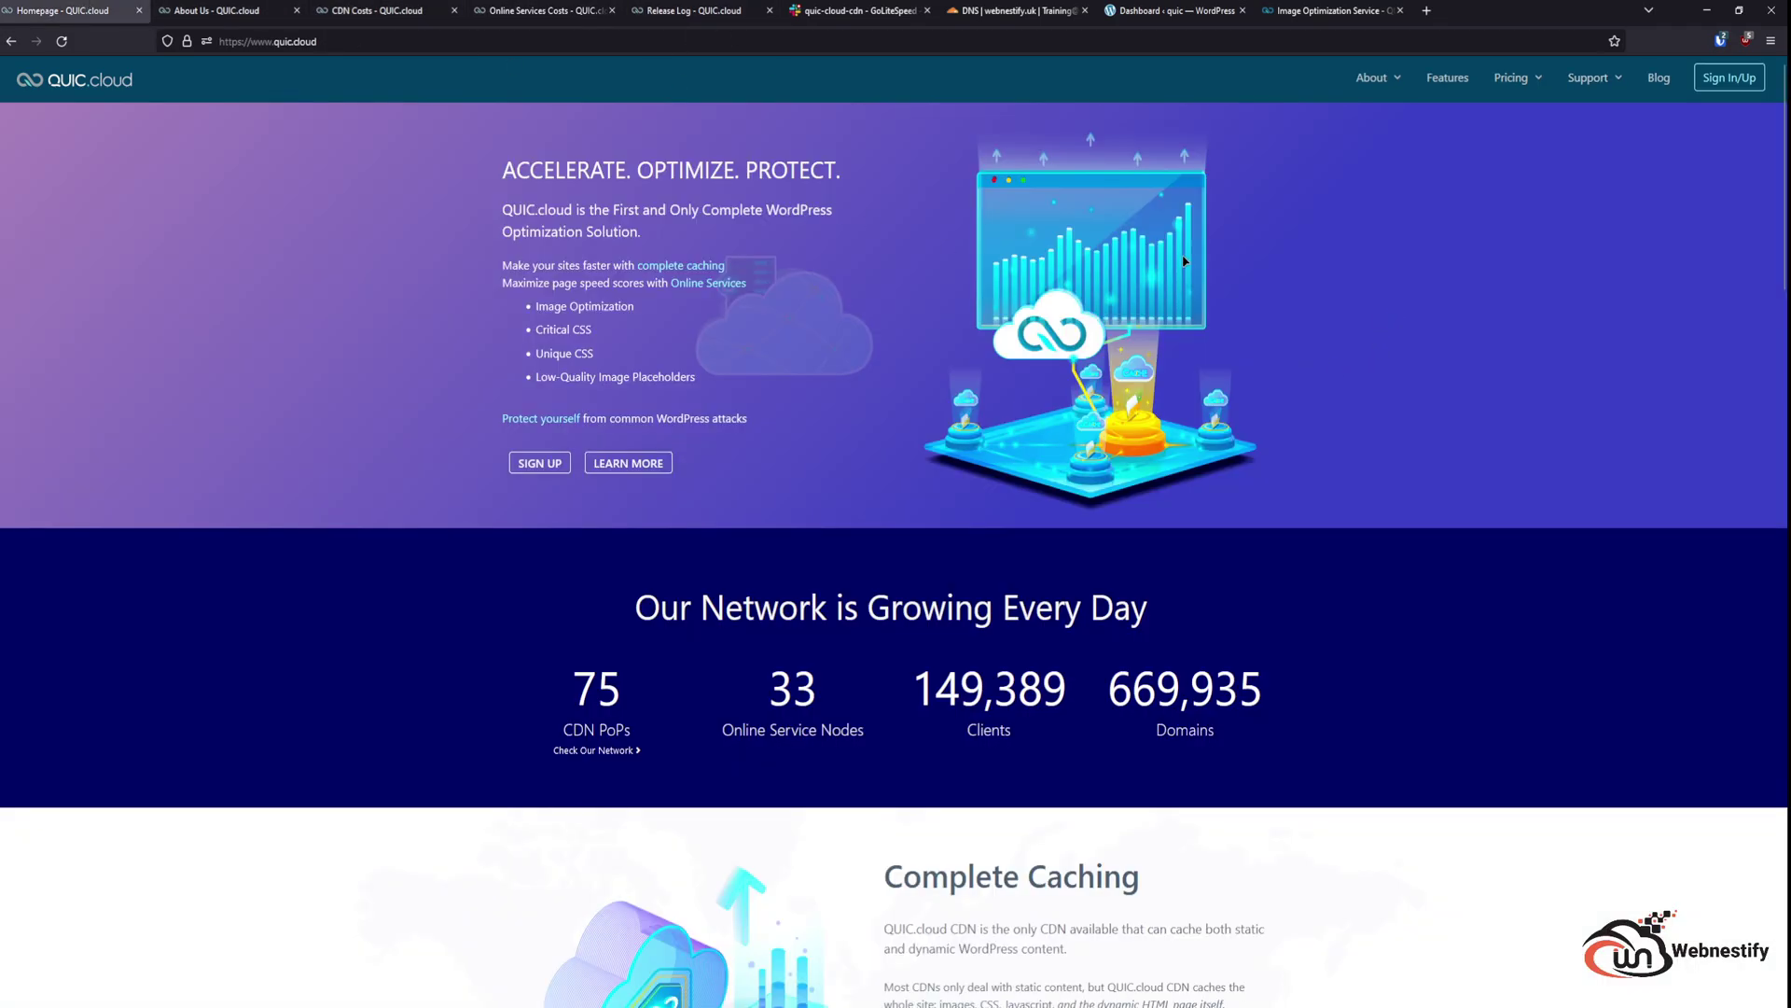